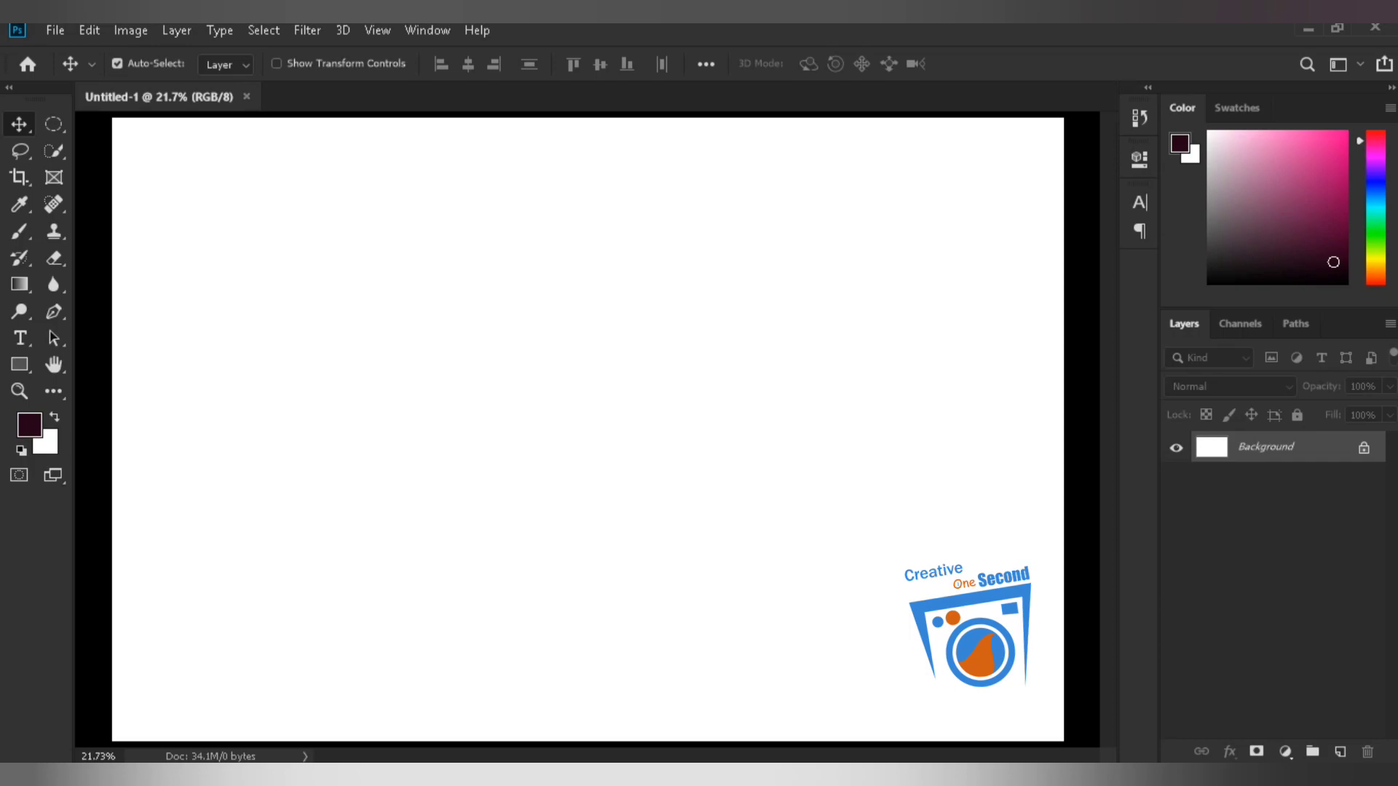
Open the plant image from the Downloads folder and fit it to the window.
{"action": "left_click", "coordinate": [55, 30]}
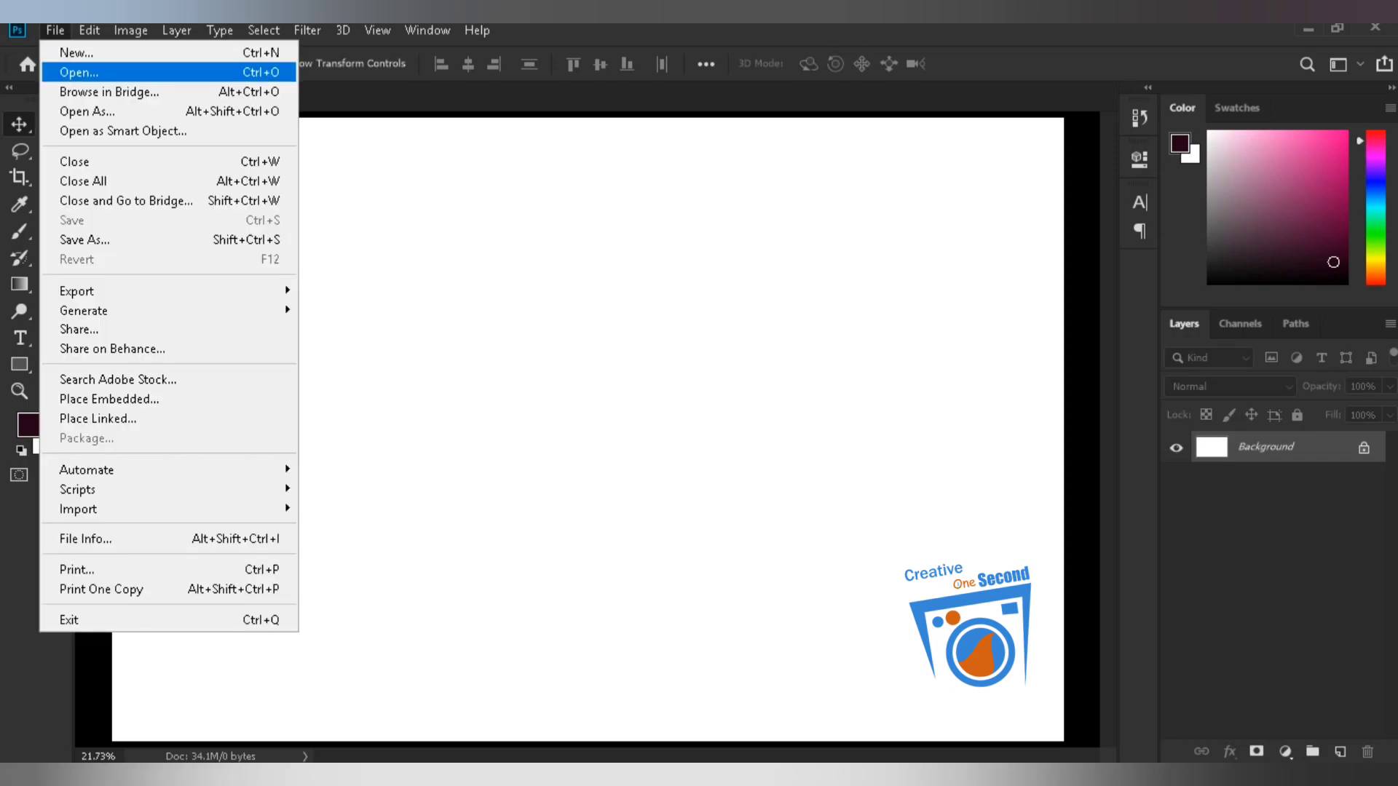
{"action": "left_click", "coordinate": [79, 72]}
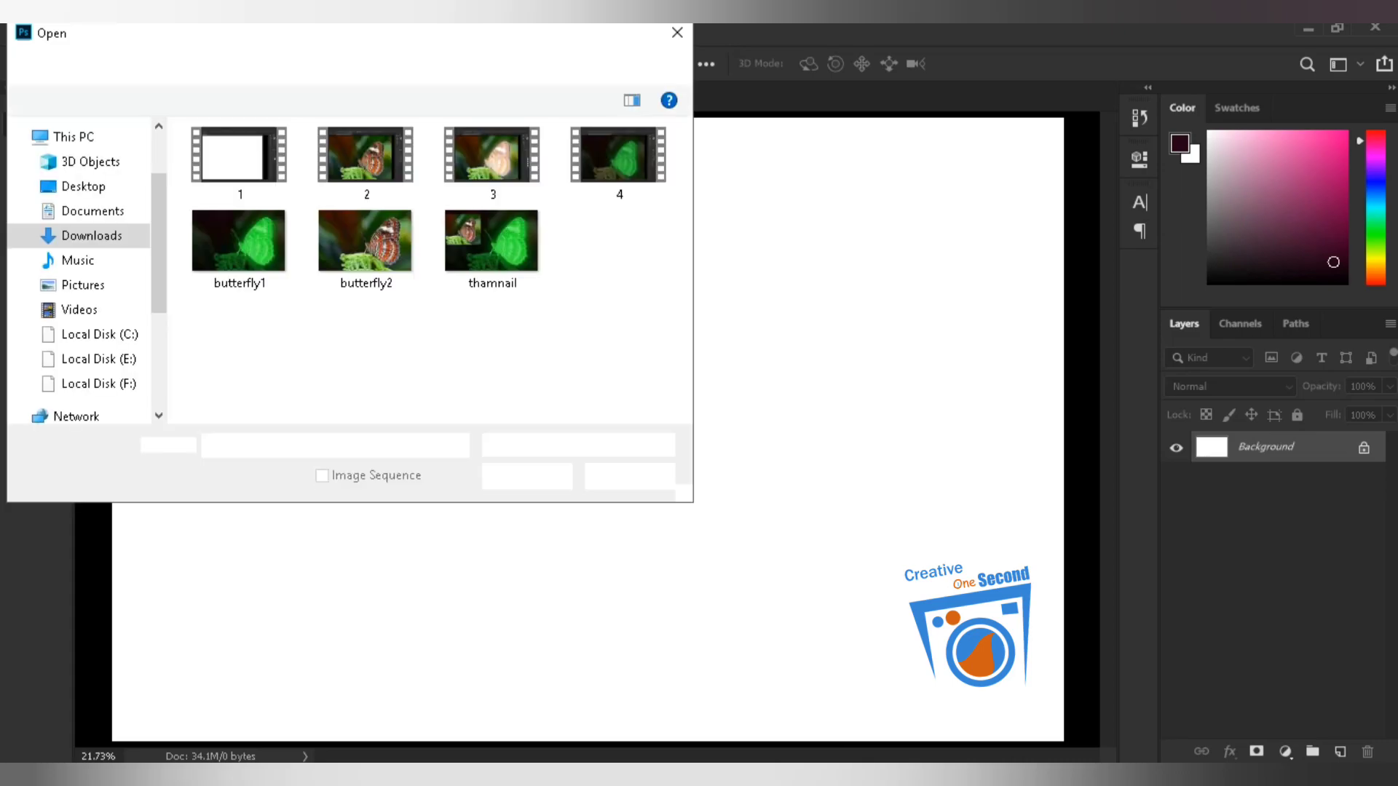
{"action": "left_click", "coordinate": [92, 417]}
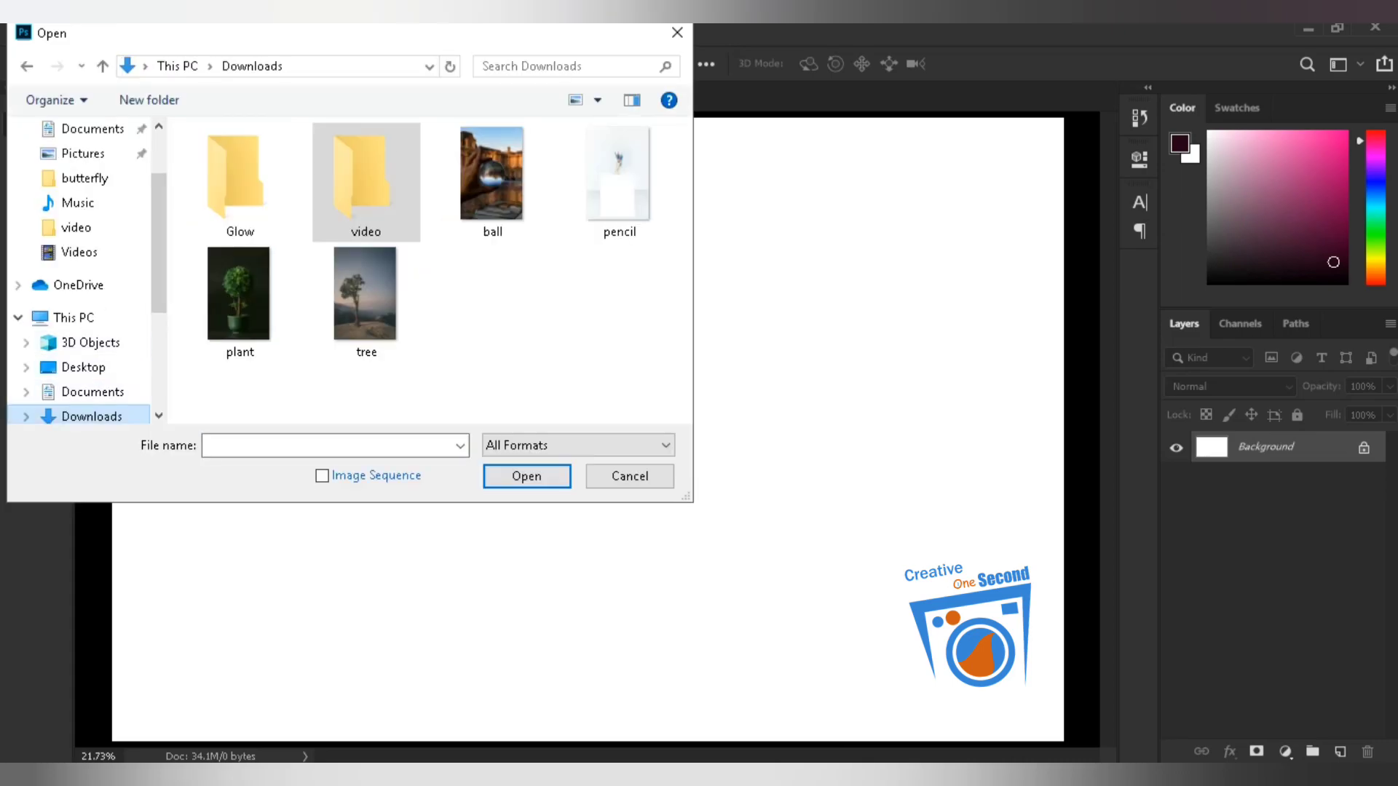
{"action": "left_click", "coordinate": [240, 299]}
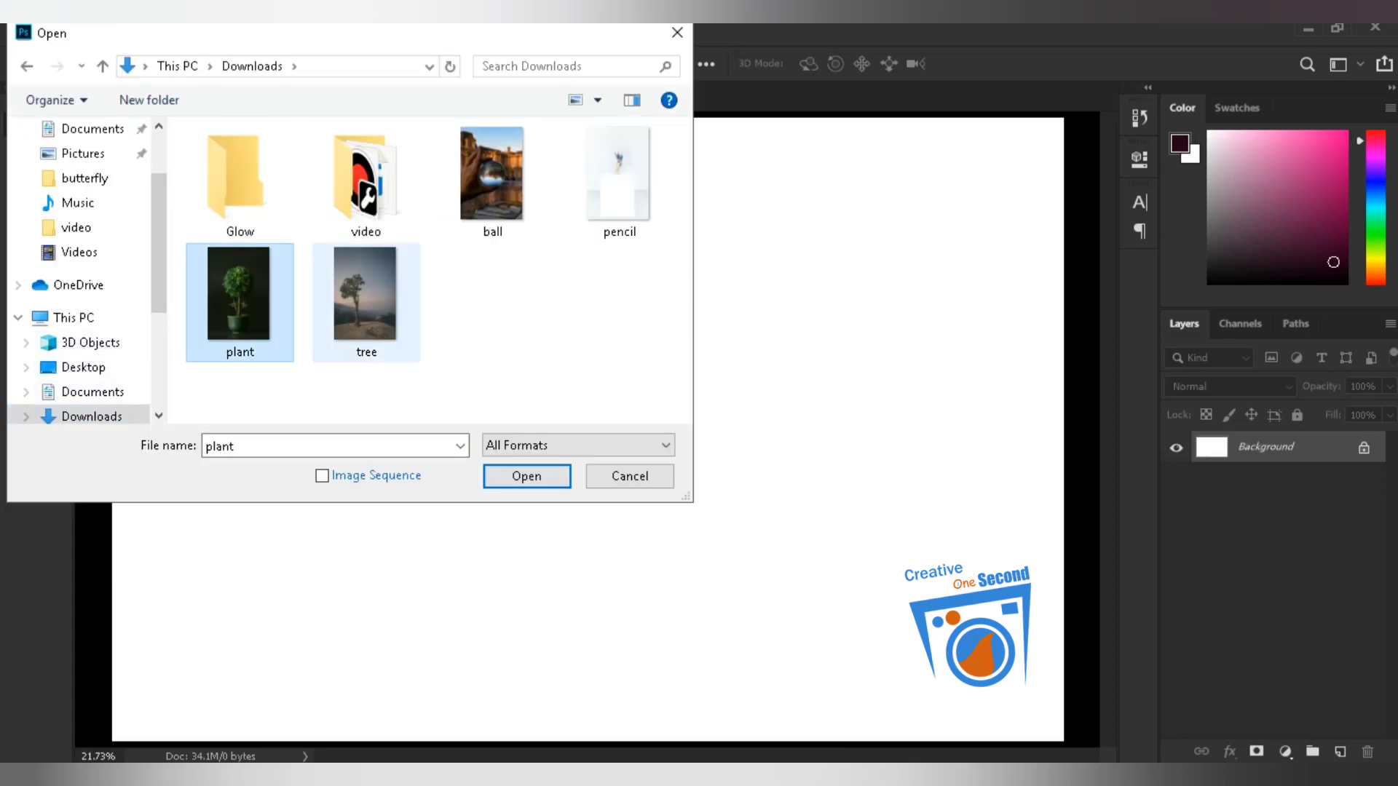
{"action": "left_click", "coordinate": [526, 476]}
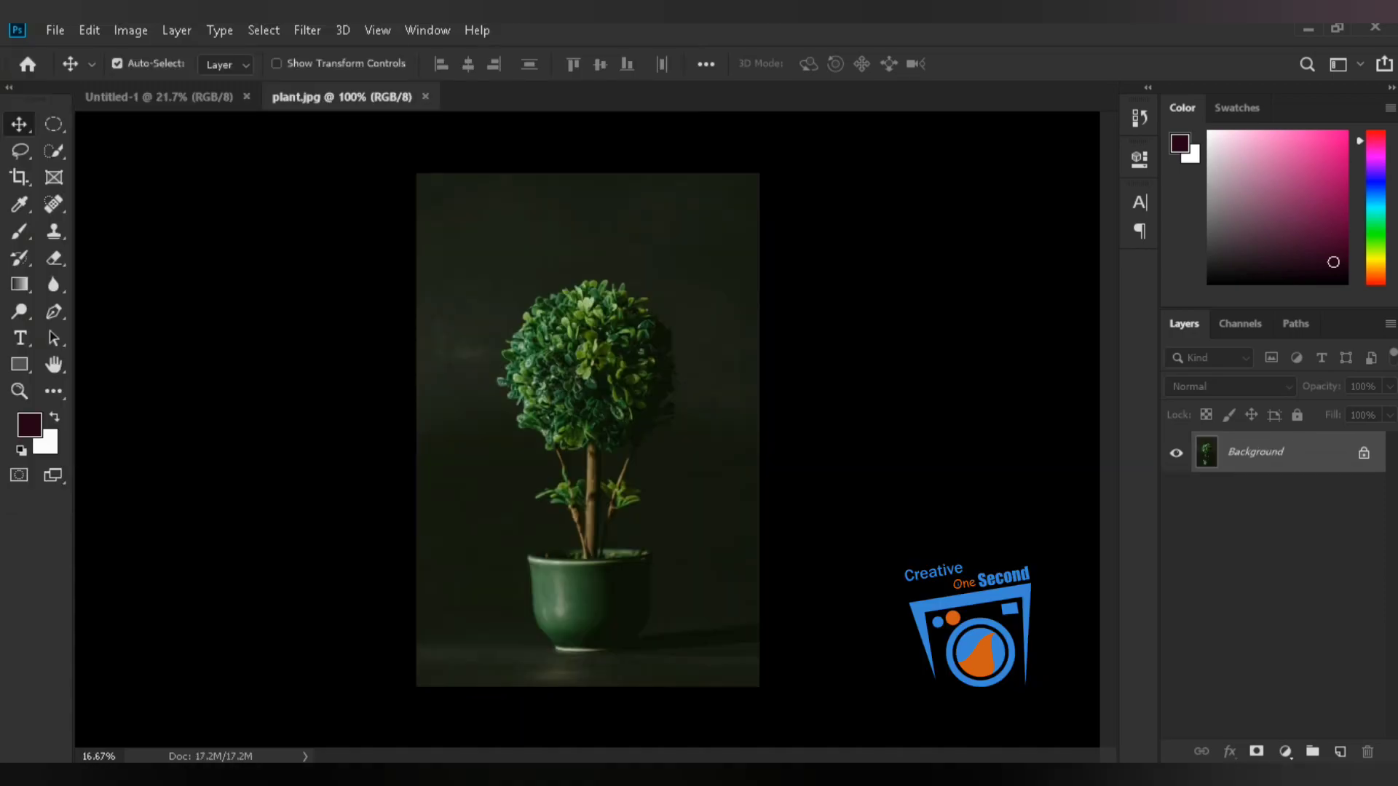
{"action": "key", "text": "ctrl+0"}
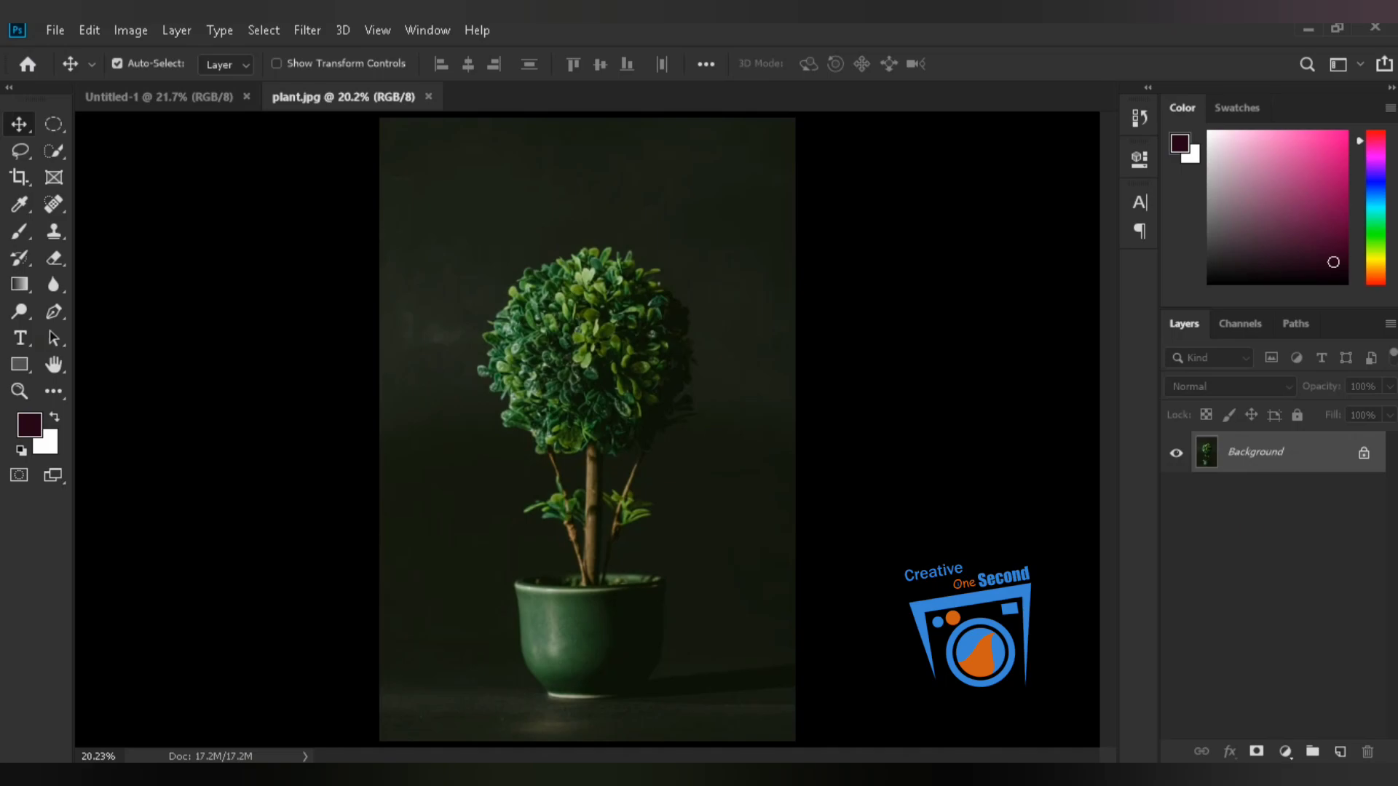
Duplicate the plant photo's Background layer.
{"action": "left_click", "coordinate": [116, 63]}
{"action": "key", "text": "ctrl+j"}
{"action": "left_click", "coordinate": [116, 63]}
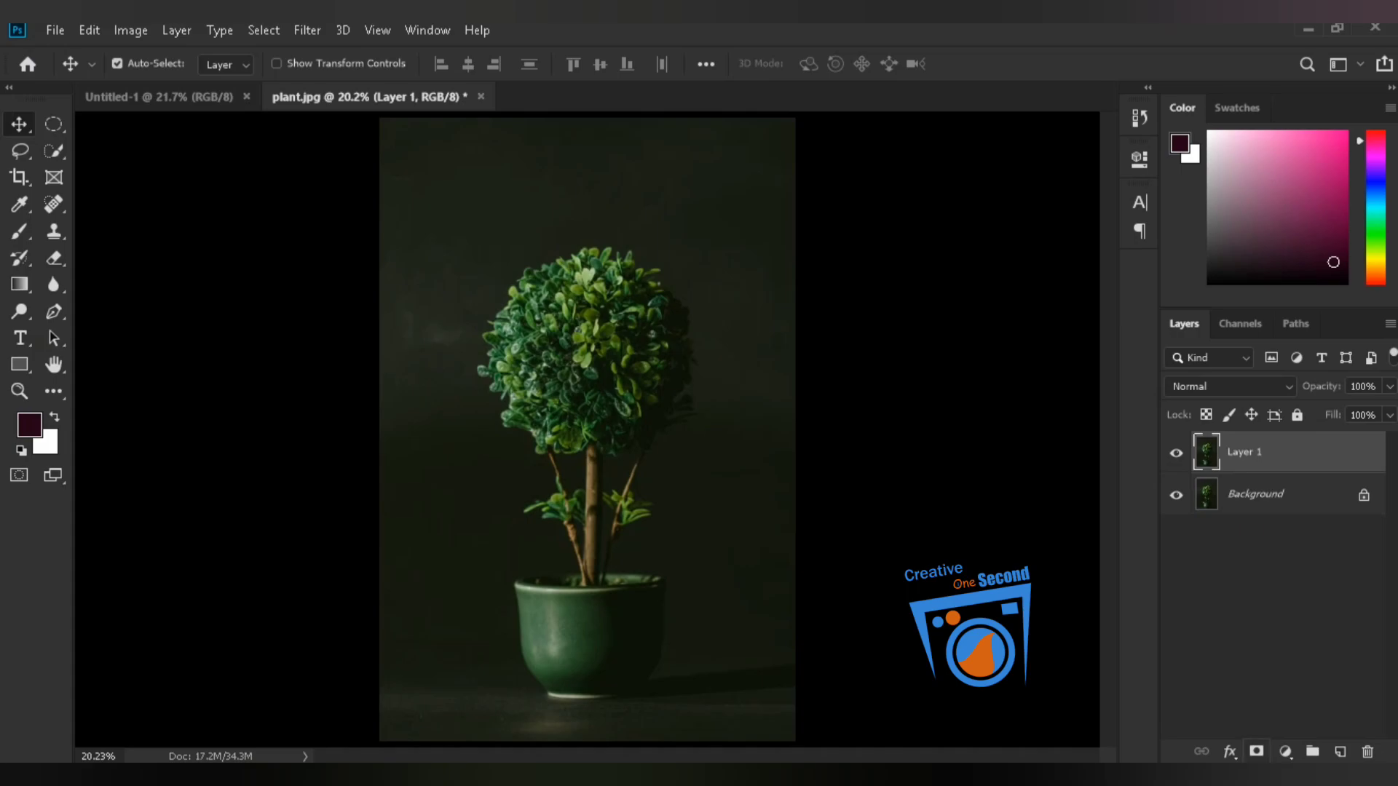
Add a Hue/Saturation adjustment clipped to the duplicated plant layer and set its Lightness to -62.
{"action": "left_click", "coordinate": [1285, 752]}
{"action": "left_click", "coordinate": [1282, 553]}
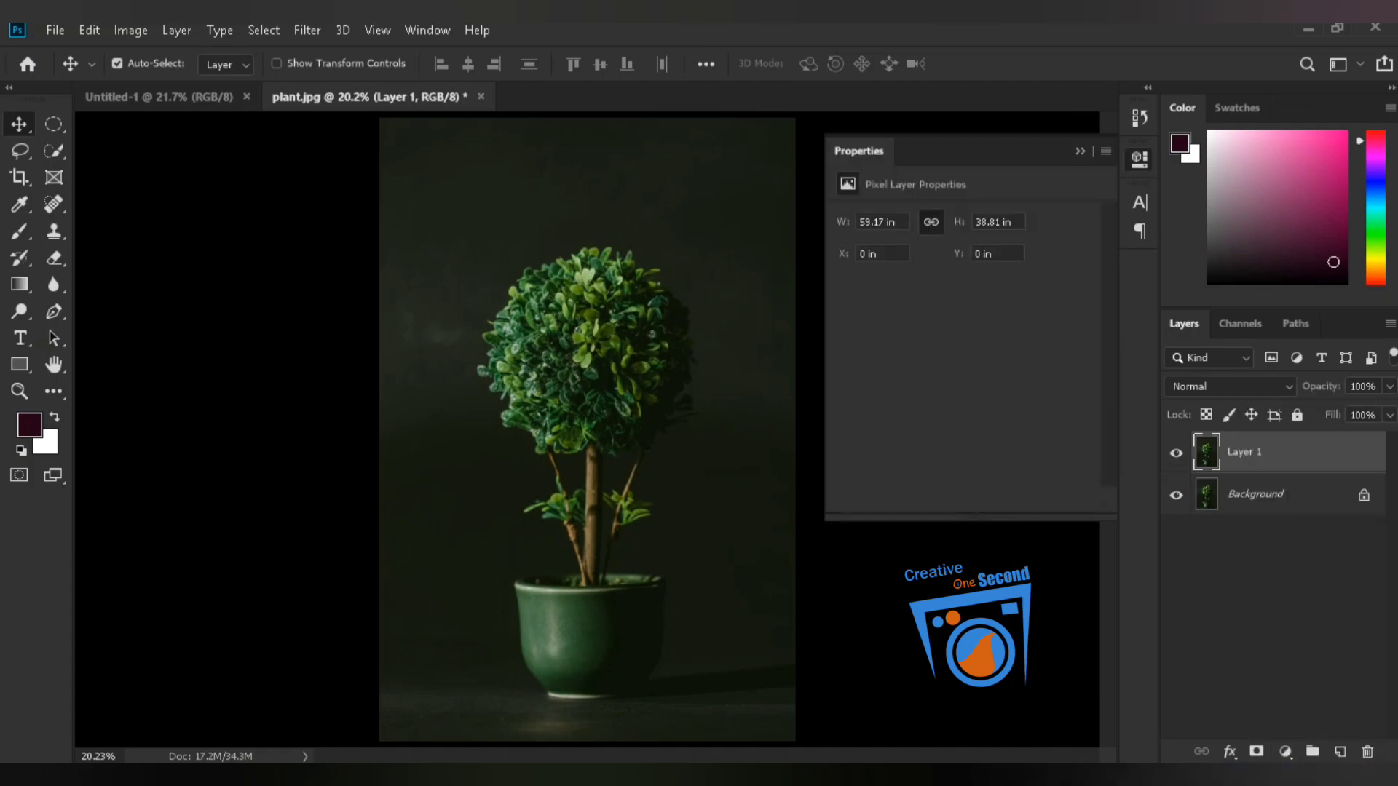
{"action": "key", "text": "ctrl+alt+g"}
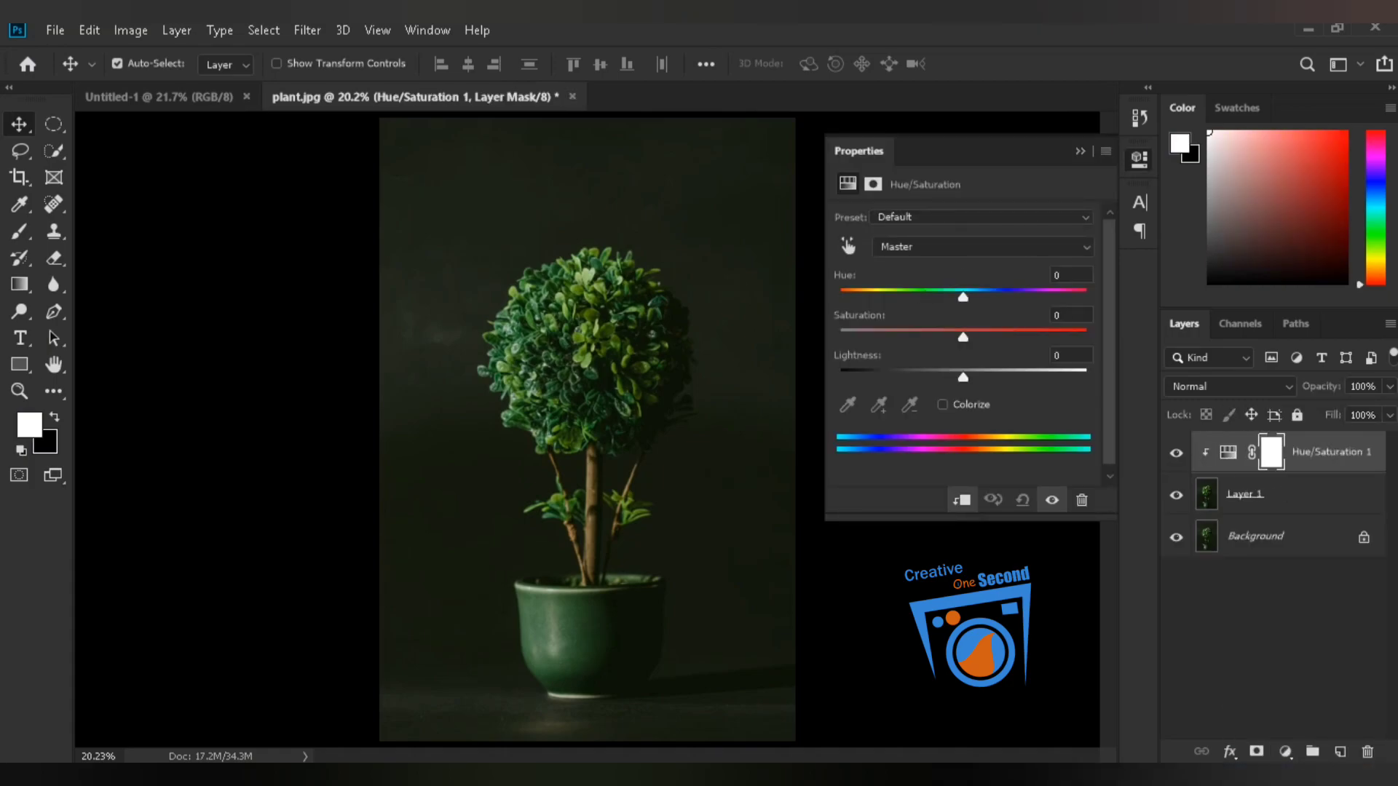
{"action": "left_click", "coordinate": [942, 404]}
{"action": "left_click", "coordinate": [942, 404]}
{"action": "left_click_drag", "start_coordinate": [962, 377], "coordinate": [886, 377]}
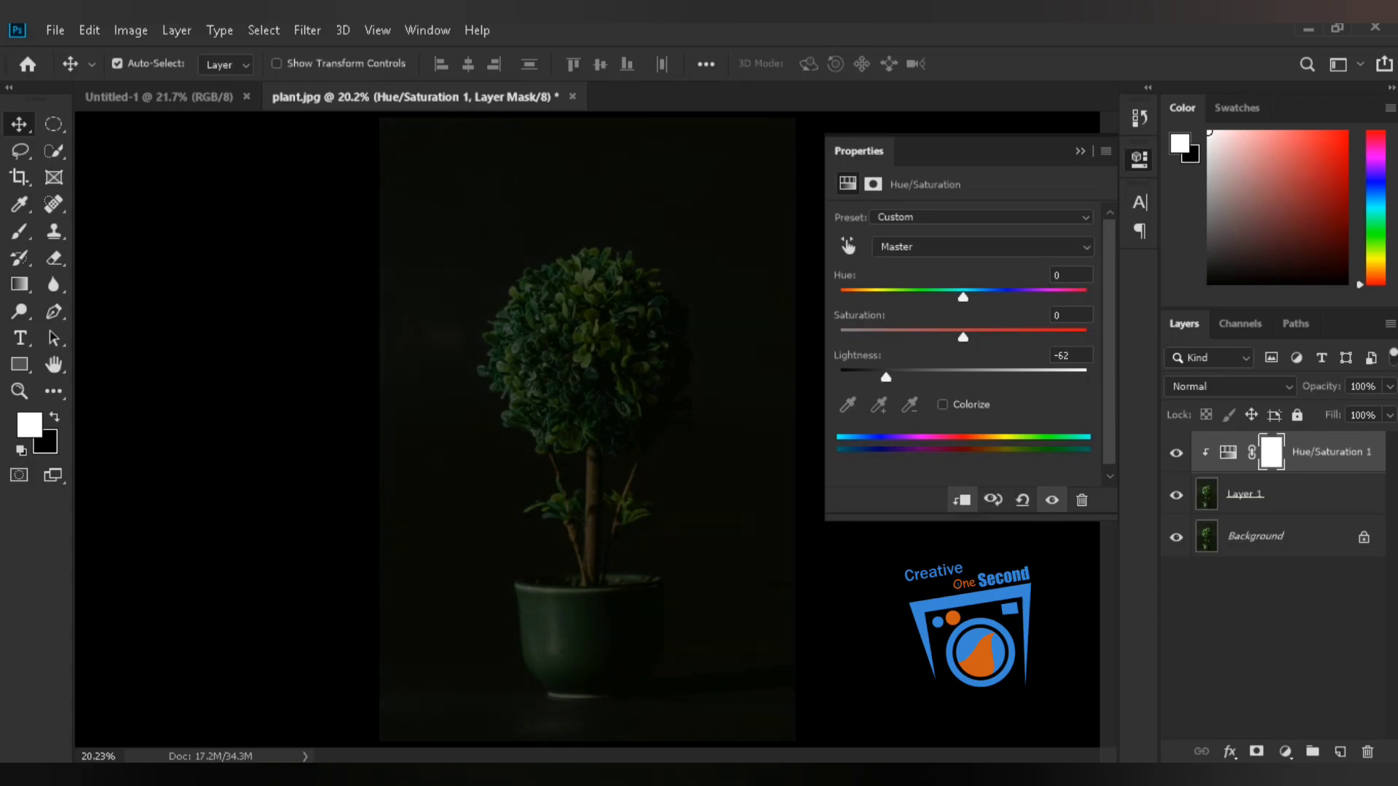
Release the Hue/Saturation adjustment's clipping mask and clip it to Layer 1 again.
{"action": "key", "text": "ctrl+alt+g"}
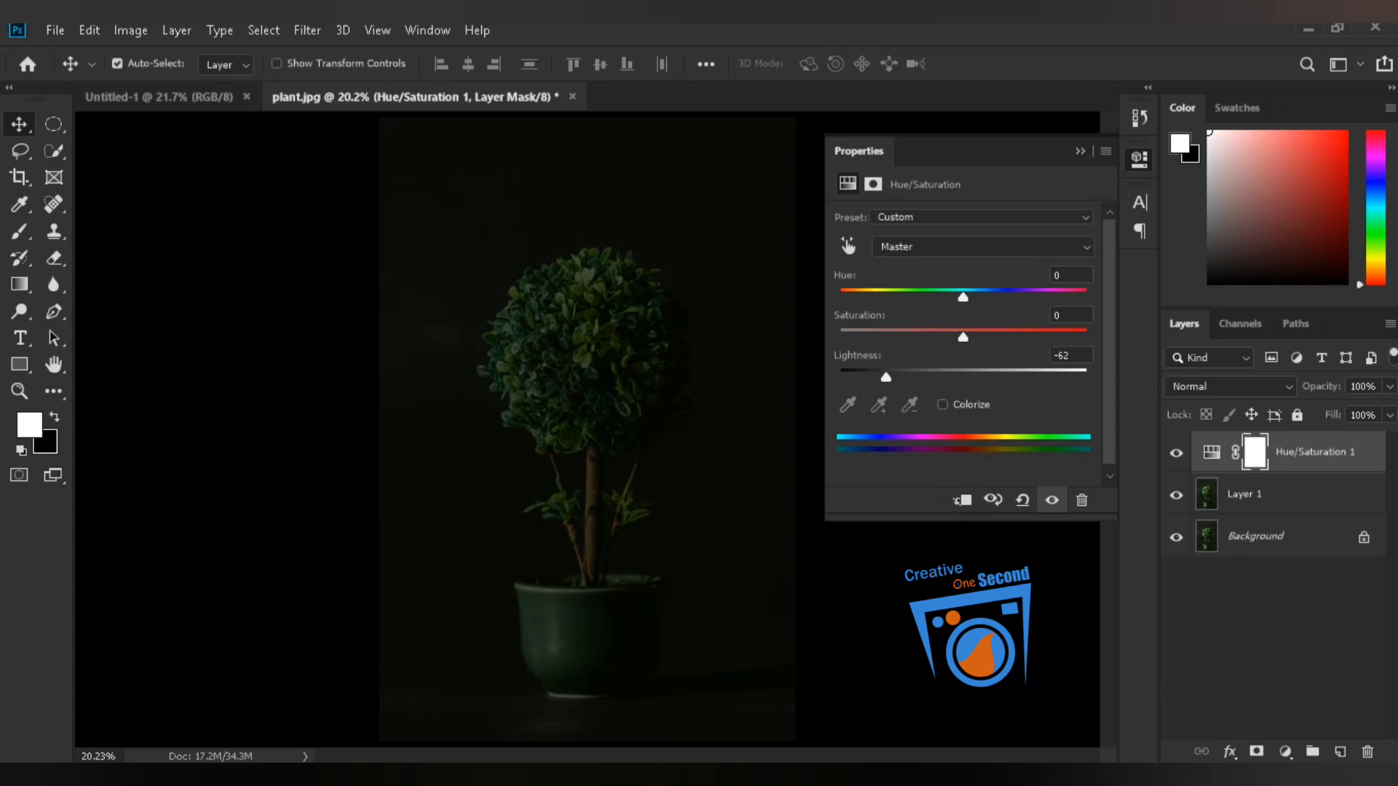
{"action": "left_click", "coordinate": [1245, 495], "text": "shift"}
{"action": "key", "text": "ctrl"}
{"action": "left_click", "coordinate": [1315, 452]}
{"action": "key", "text": "ctrl+alt+g"}
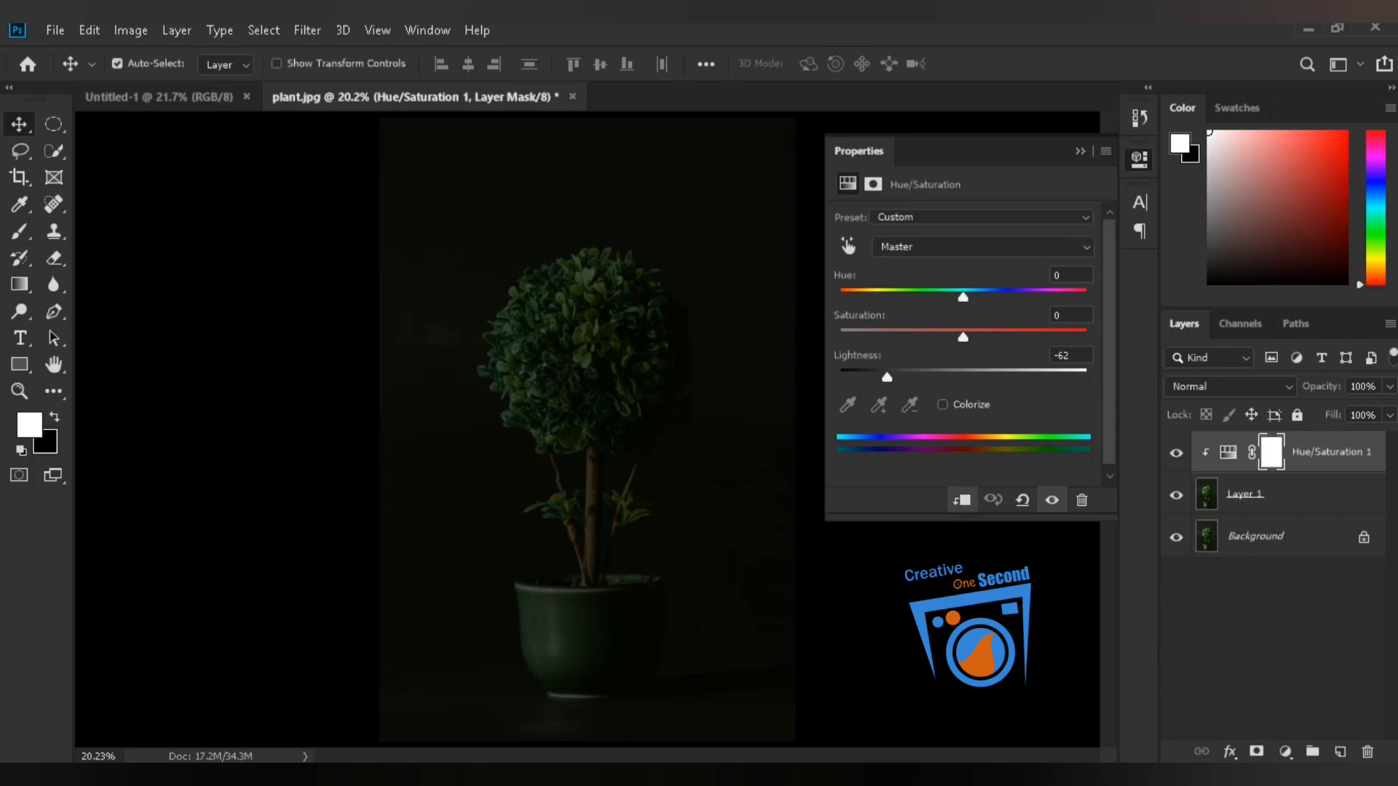
Merge the Hue/Saturation adjustment with Layer 1 into one layer.
{"action": "left_click", "coordinate": [1282, 494], "text": "shift"}
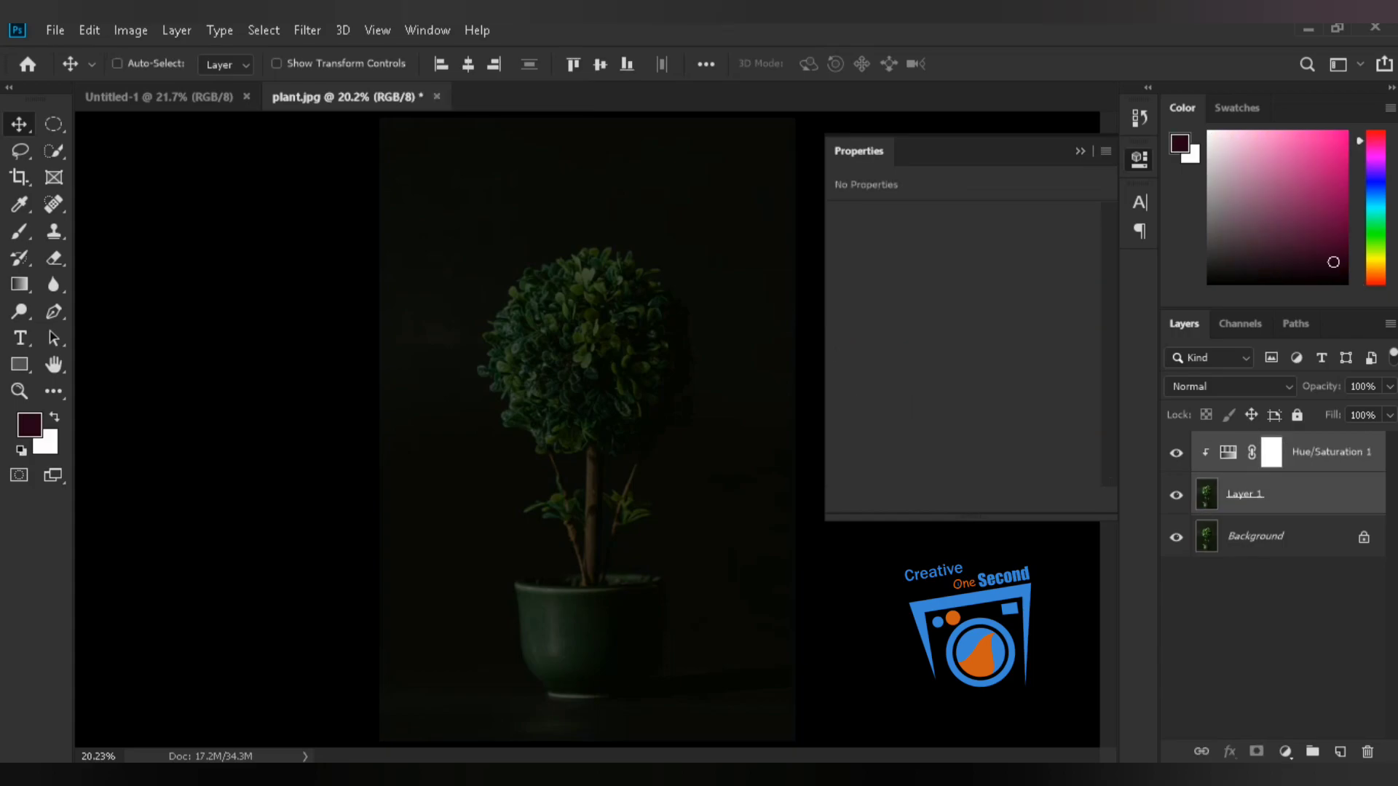
{"action": "key", "text": "ctrl+e"}
{"action": "key", "text": "ctrl"}
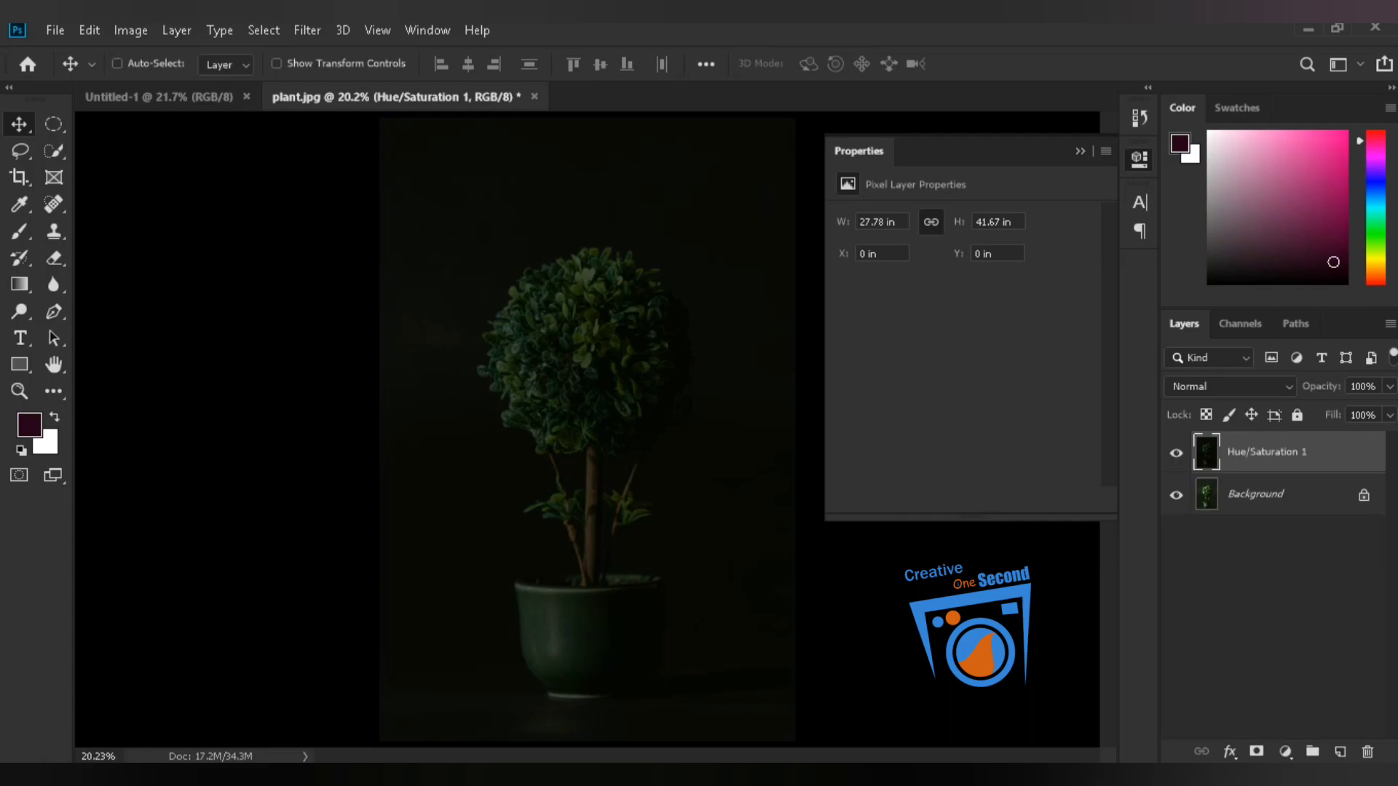
Duplicate the merged dark layer, rename the copy to 1, and collapse the layer properties.
{"action": "key", "text": "ctrl+j"}
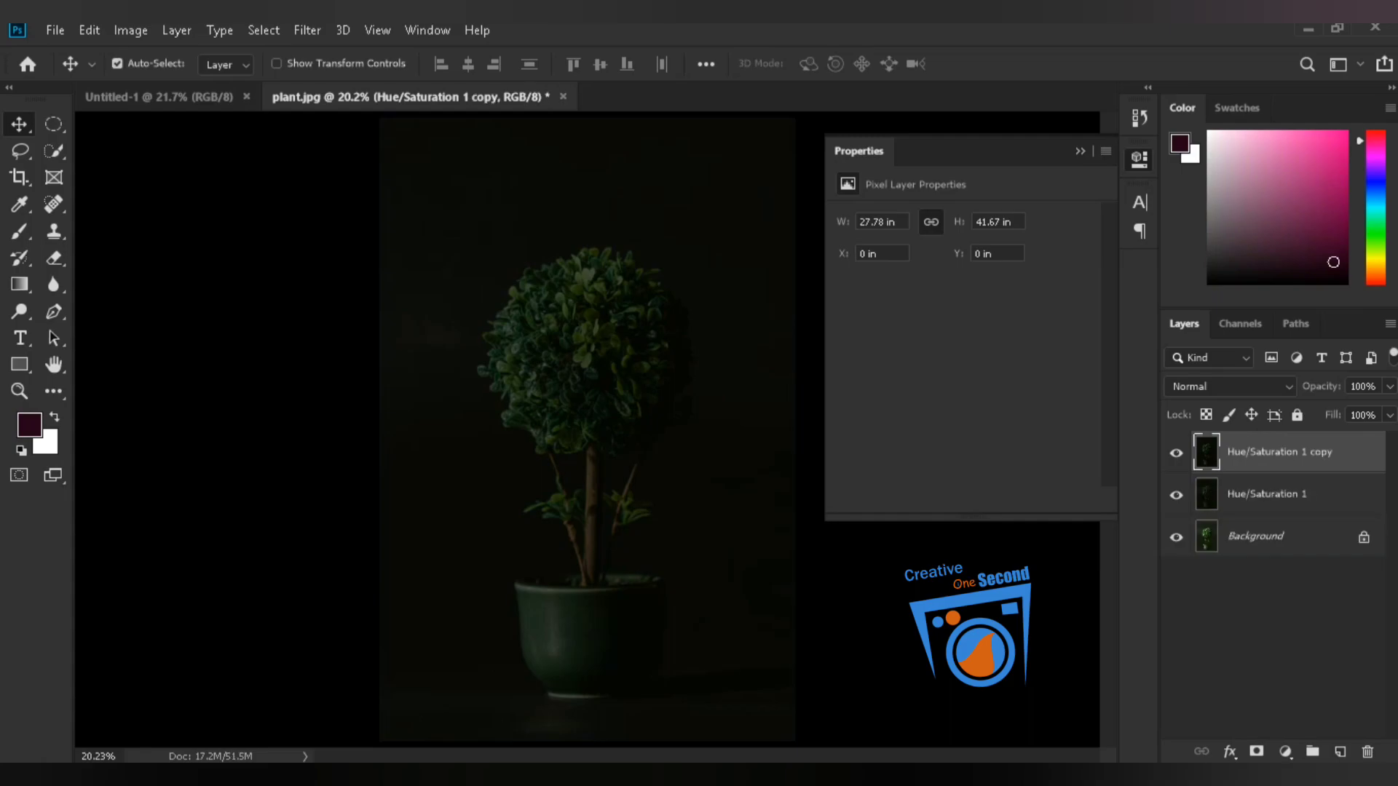
{"action": "double_click", "coordinate": [1279, 452]}
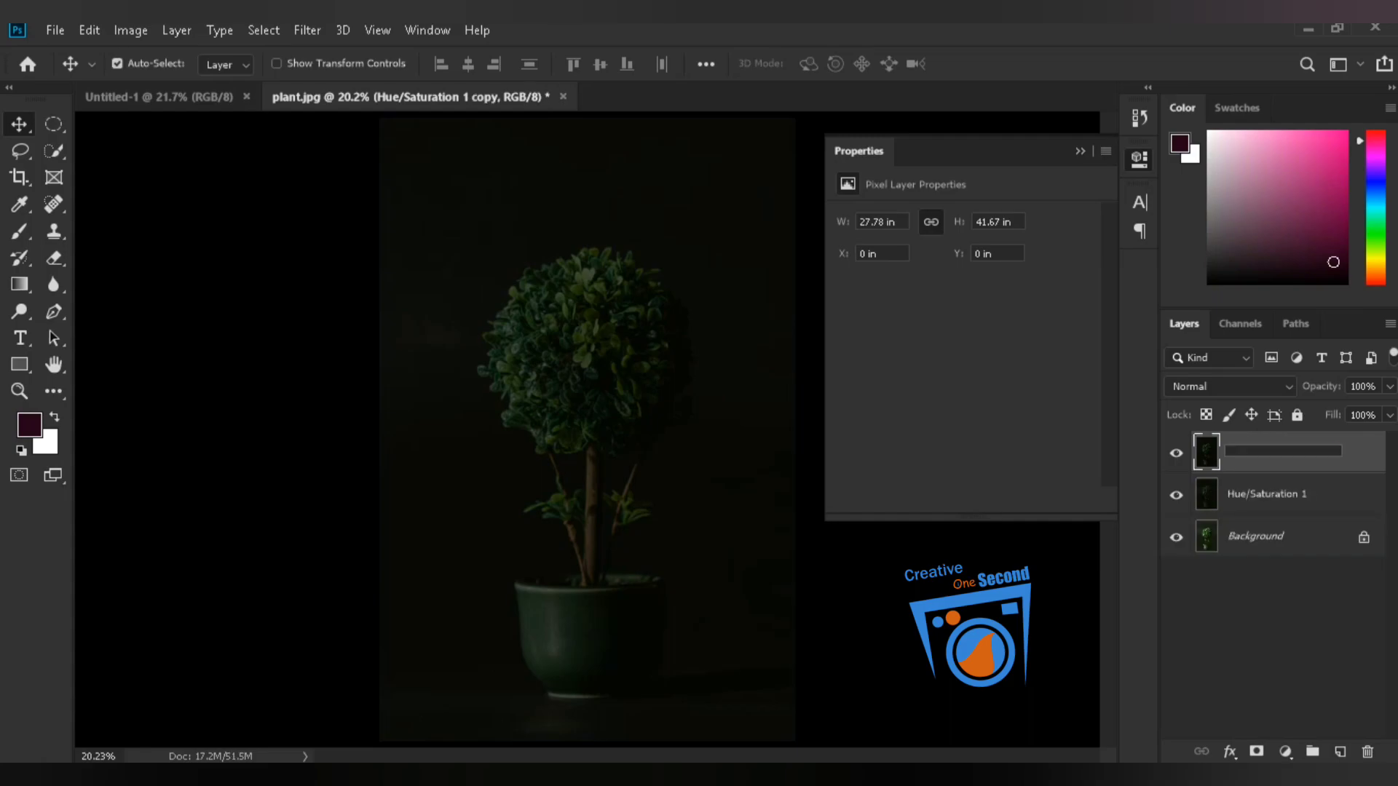
{"action": "type", "text": "1"}
{"action": "key", "text": "Return"}
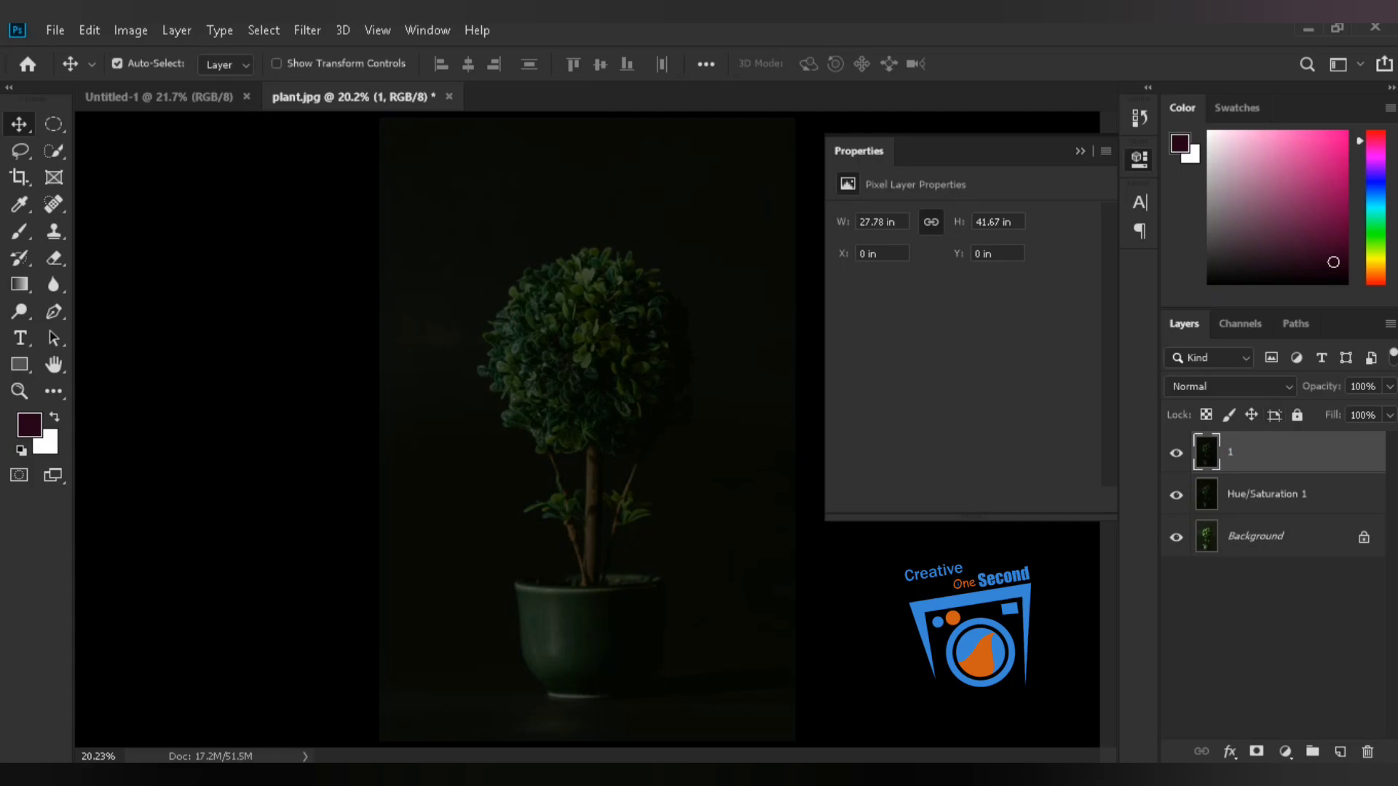
{"action": "left_click", "coordinate": [1080, 150]}
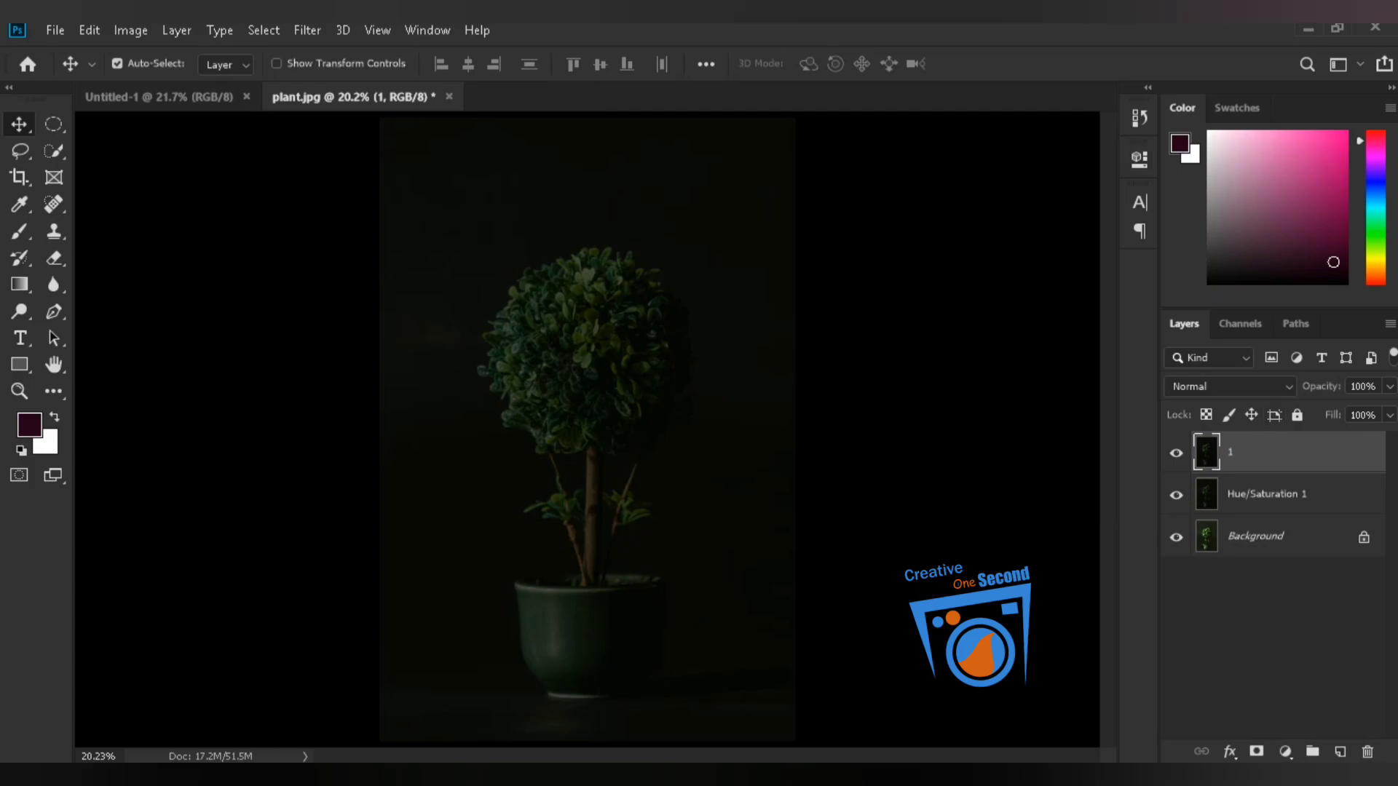
Select the main body of the plant's round foliage on layer 1 with the Quick Selection tool.
{"action": "key", "text": "w"}
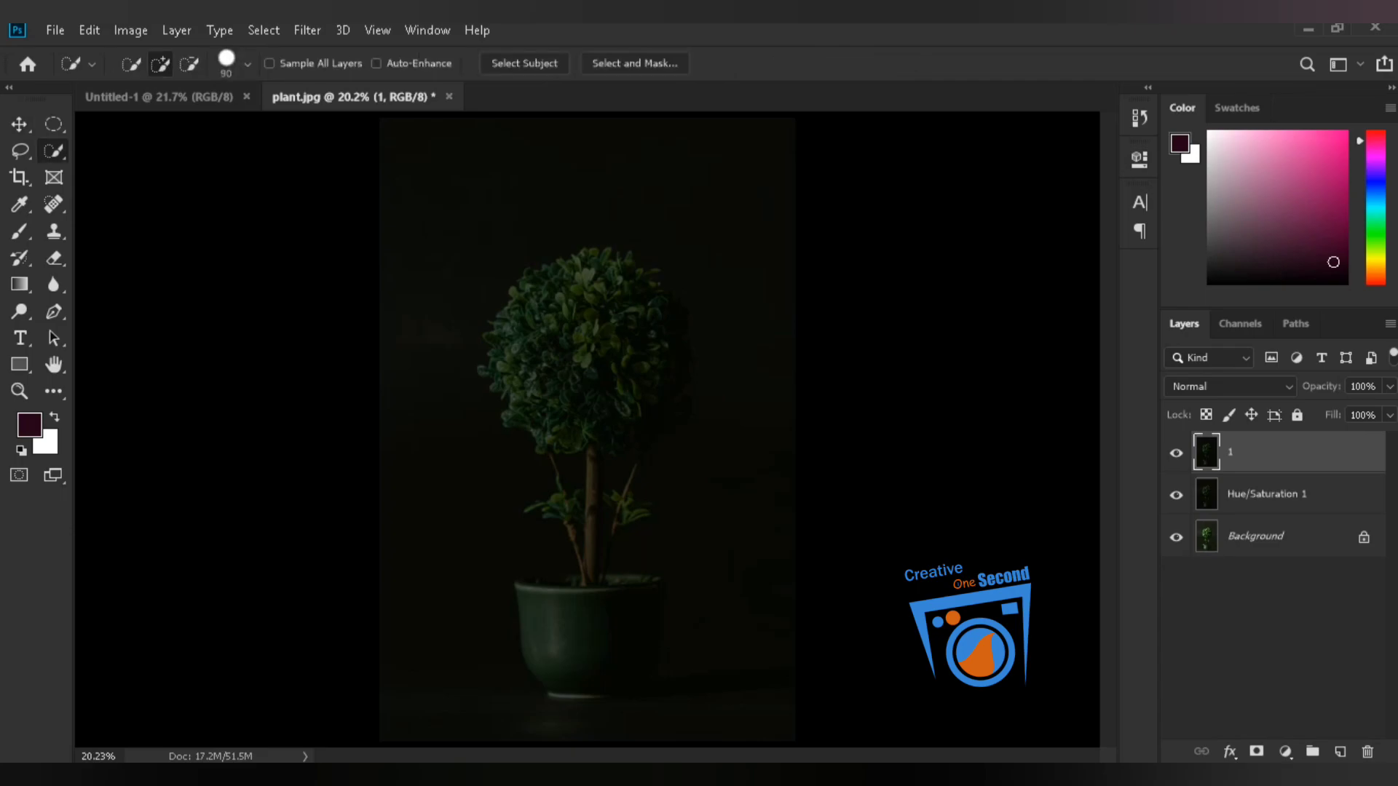
{"action": "scroll", "coordinate": [563, 374], "scroll_direction": "up", "scroll_amount": 10}
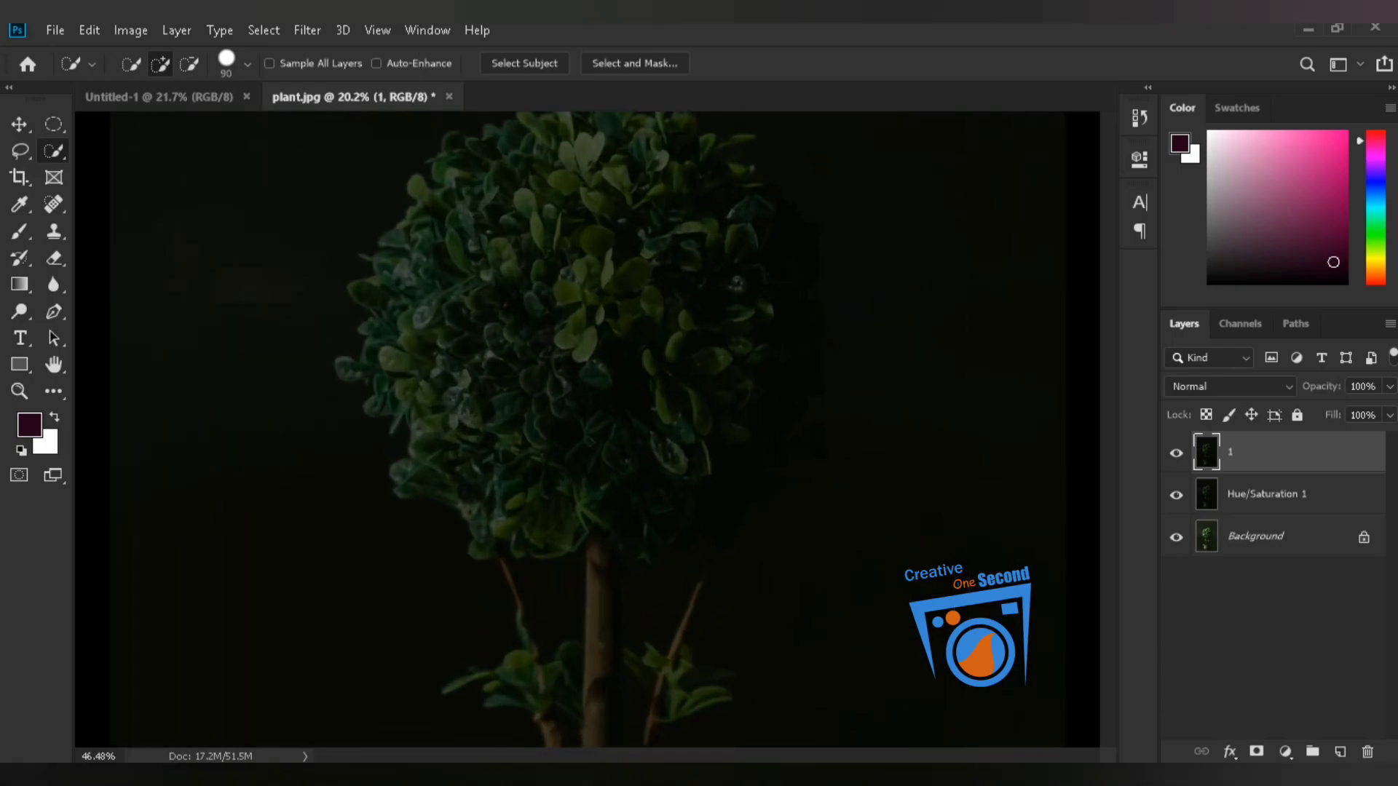
{"action": "scroll", "coordinate": [563, 430], "scroll_direction": "up", "scroll_amount": 2}
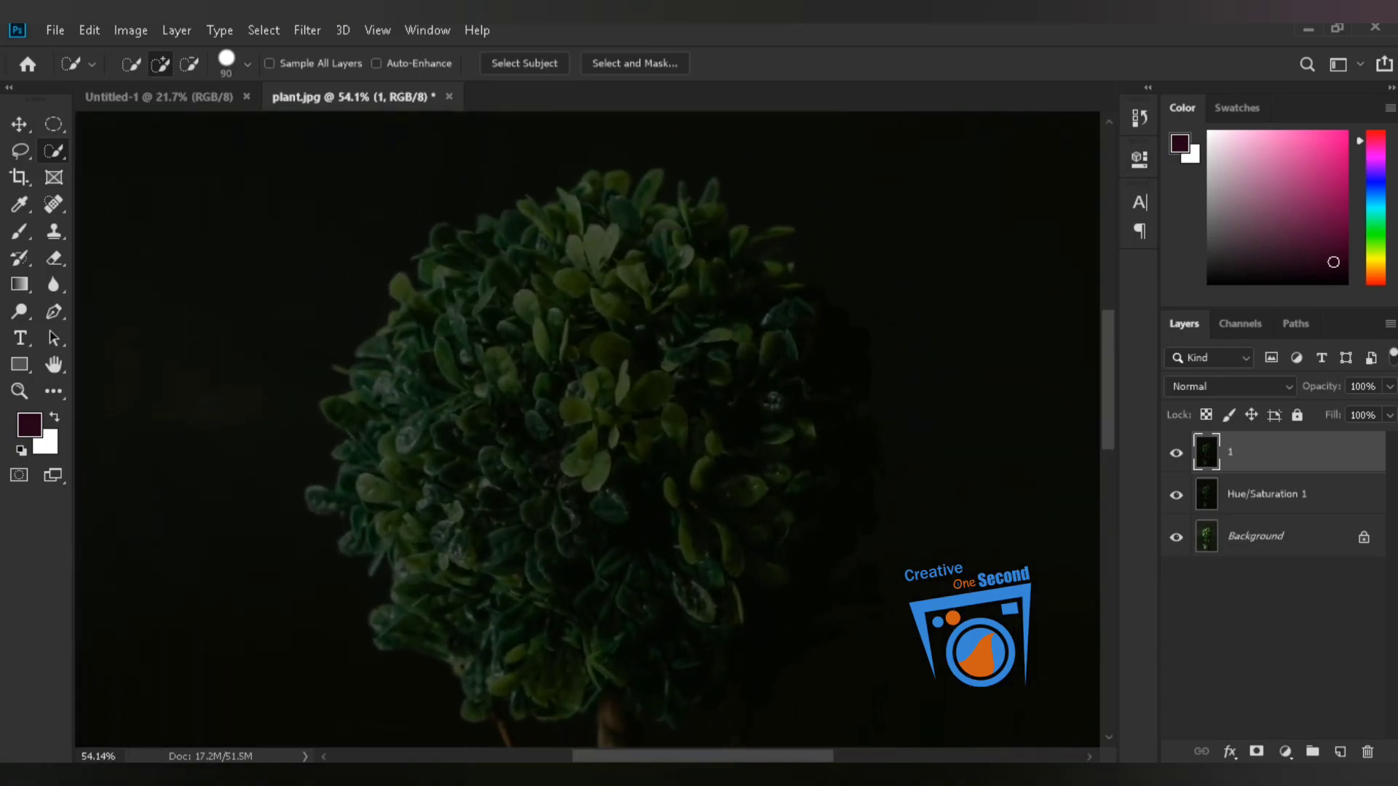
{"action": "mouse_move", "coordinate": [575, 342]}
{"action": "left_mouse_down"}
{"action": "mouse_move", "coordinate": [582, 356]}
{"action": "mouse_move", "coordinate": [506, 459]}
{"action": "mouse_move", "coordinate": [518, 503]}
{"action": "mouse_move", "coordinate": [595, 569]}
{"action": "left_mouse_up"}
{"action": "mouse_move", "coordinate": [510, 342]}
{"action": "left_mouse_down"}
{"action": "mouse_move", "coordinate": [502, 291]}
{"action": "mouse_move", "coordinate": [582, 251]}
{"action": "mouse_move", "coordinate": [415, 306]}
{"action": "mouse_move", "coordinate": [371, 408]}
{"action": "mouse_move", "coordinate": [407, 546]}
{"action": "mouse_move", "coordinate": [554, 583]}
{"action": "mouse_move", "coordinate": [546, 691]}
{"action": "left_mouse_up"}
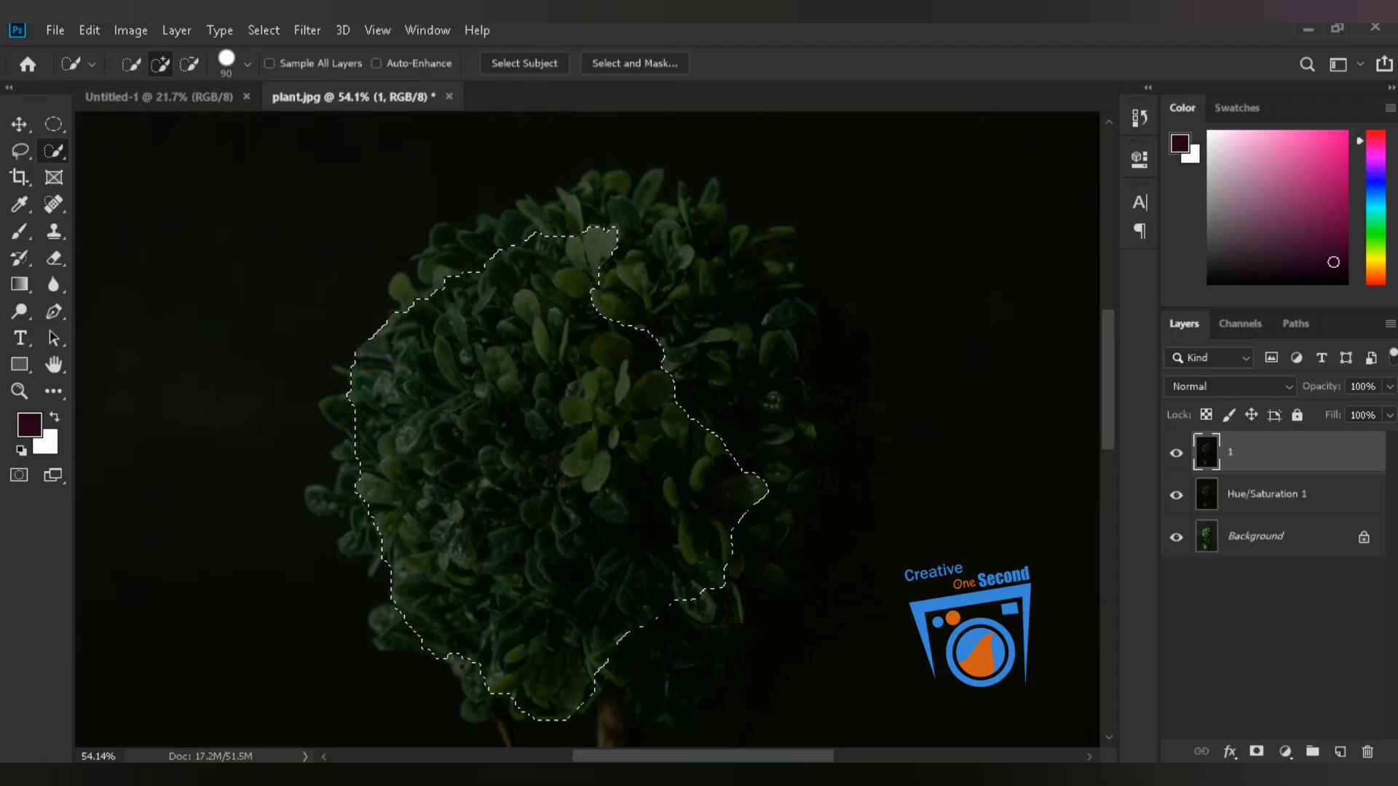
{"action": "mouse_move", "coordinate": [692, 408]}
{"action": "left_mouse_down"}
{"action": "mouse_move", "coordinate": [728, 342]}
{"action": "mouse_move", "coordinate": [779, 313]}
{"action": "mouse_move", "coordinate": [786, 393]}
{"action": "mouse_move", "coordinate": [677, 262]}
{"action": "left_mouse_up"}
{"action": "mouse_move", "coordinate": [451, 291]}
{"action": "left_mouse_down"}
{"action": "mouse_move", "coordinate": [437, 255]}
{"action": "mouse_move", "coordinate": [503, 218]}
{"action": "mouse_move", "coordinate": [583, 211]}
{"action": "left_mouse_up"}
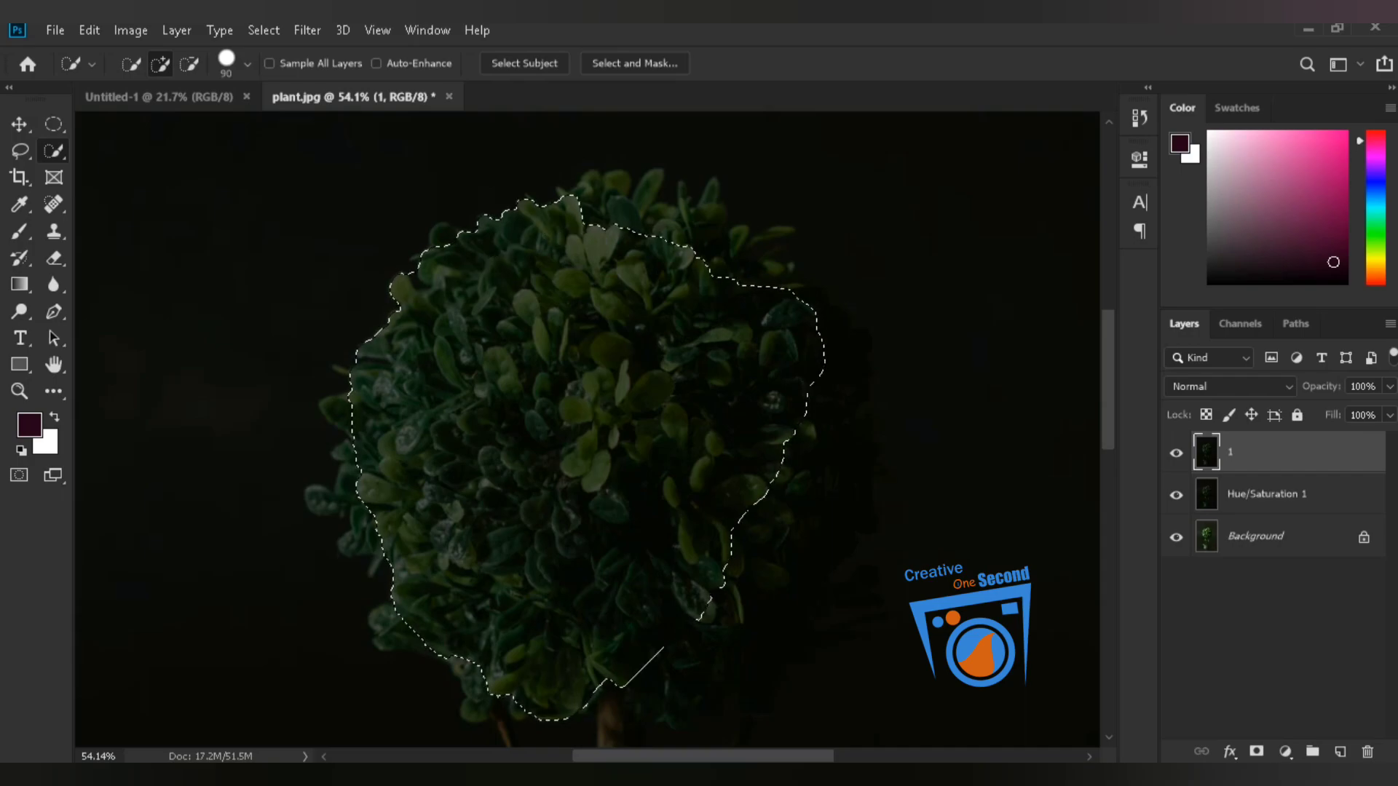
{"action": "mouse_move", "coordinate": [699, 260]}
{"action": "left_mouse_down"}
{"action": "mouse_move", "coordinate": [680, 245]}
{"action": "mouse_move", "coordinate": [671, 190]}
{"action": "mouse_move", "coordinate": [648, 175]}
{"action": "left_mouse_up"}
{"action": "left_click_drag", "start_coordinate": [713, 220], "coordinate": [715, 221]}
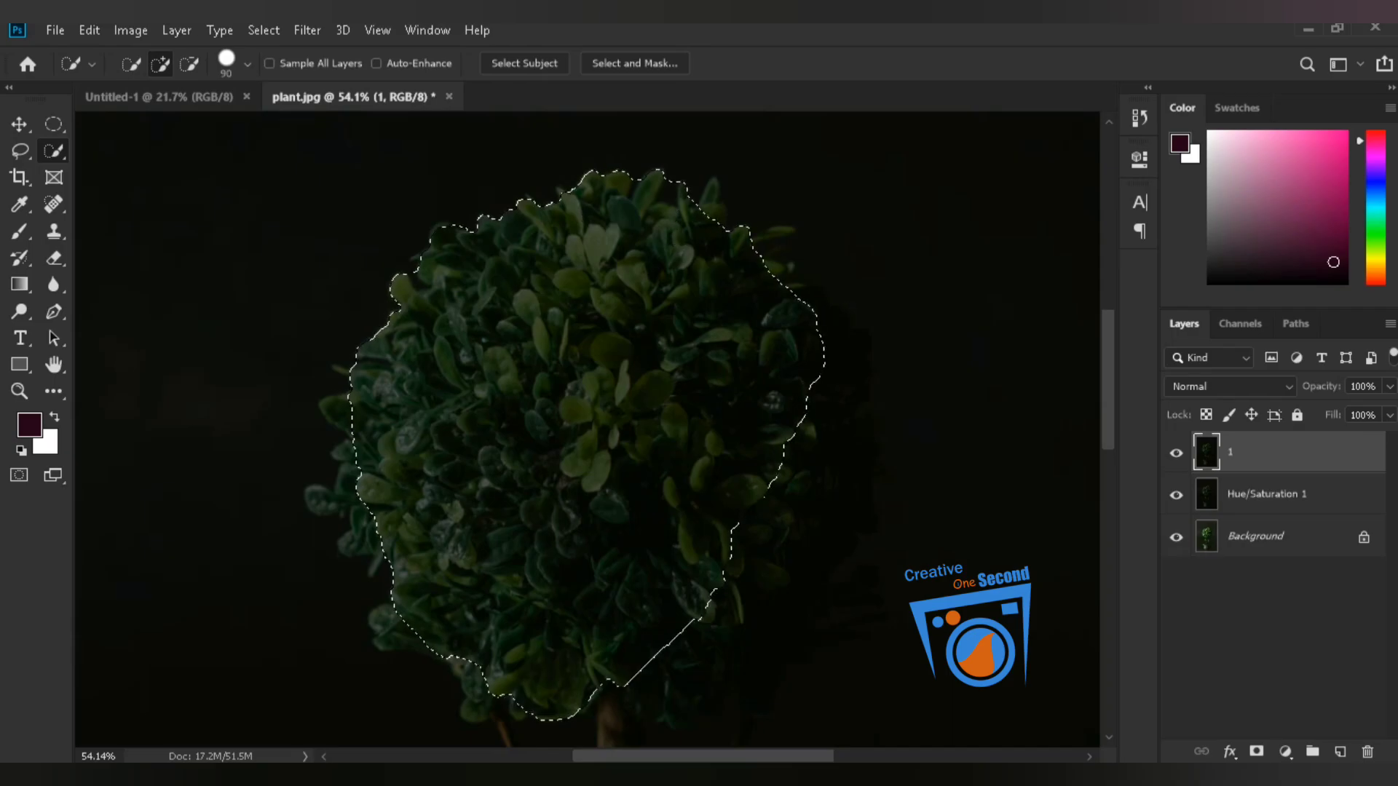
Reduce the Quick Selection brush to 45 and add the protruding leaves along the foliage's left and lower-left edge.
{"action": "key", "text": "bracketleft"}
{"action": "key", "text": "bracketleft"}
{"action": "key", "text": "bracketleft"}
{"action": "key", "text": "bracketleft"}
{"action": "left_click", "coordinate": [319, 499]}
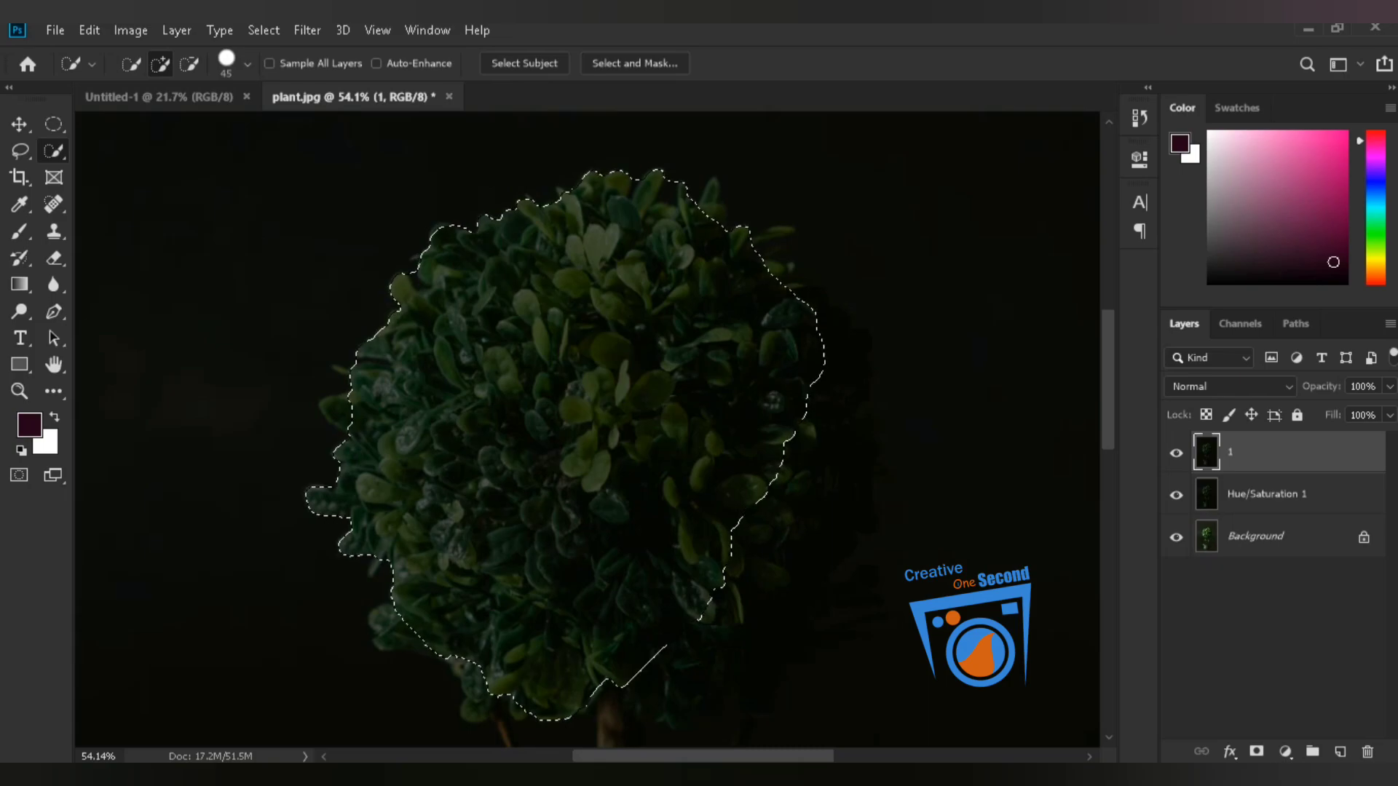
{"action": "left_click", "coordinate": [337, 411]}
{"action": "left_click", "coordinate": [380, 628]}
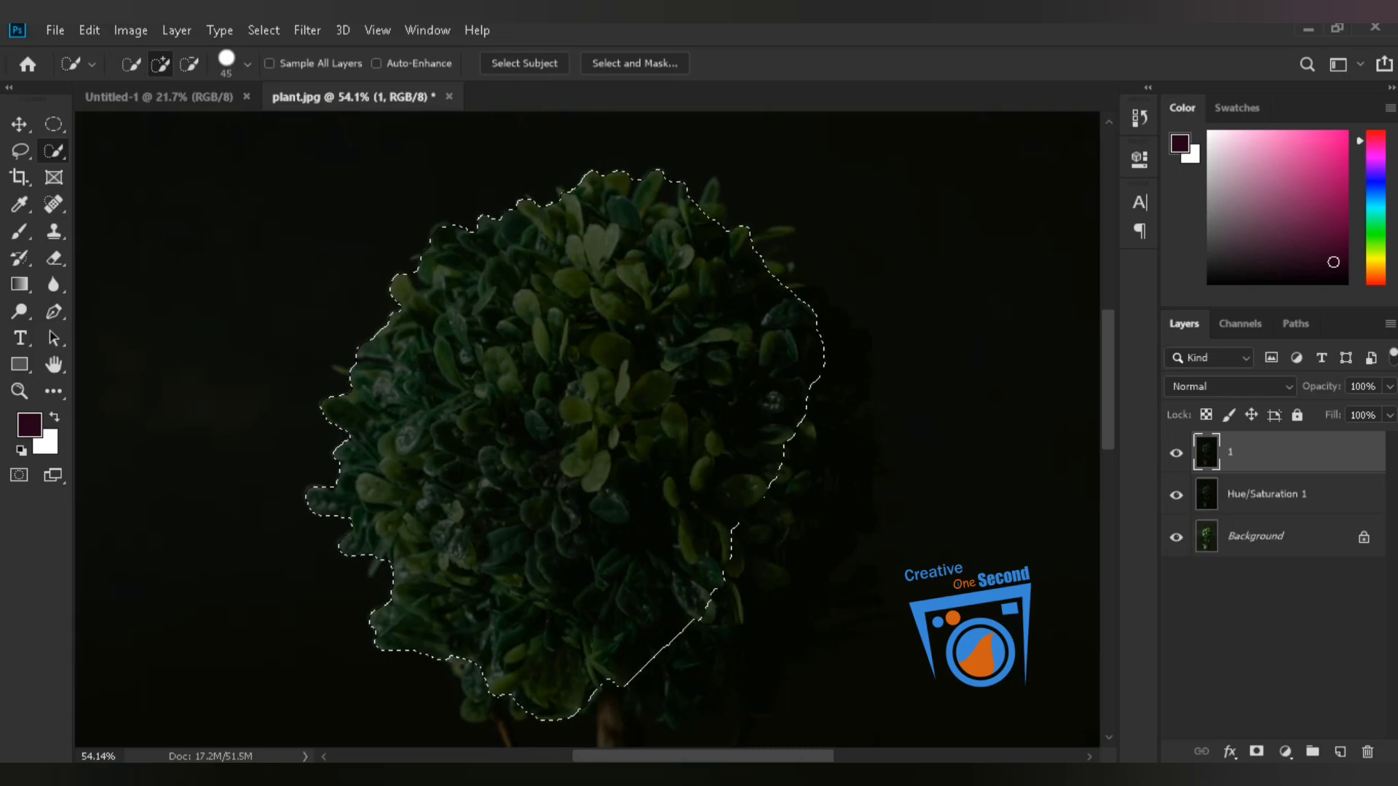
{"action": "left_click", "coordinate": [475, 695]}
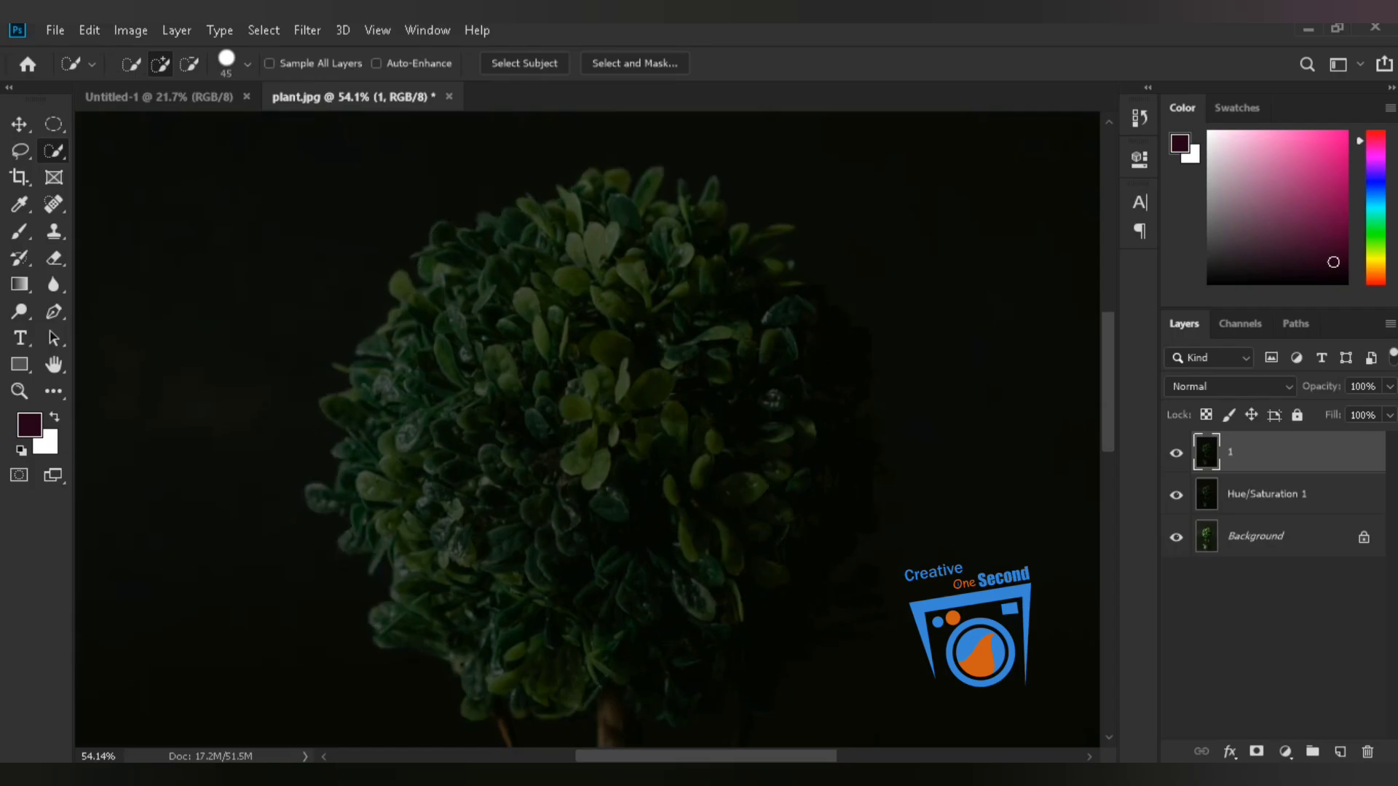
Try to extend the selection over the foliage's shaded right side with a Quick Selection brush size of 25.
{"action": "scroll", "coordinate": [586, 430], "scroll_direction": "down", "scroll_amount": 3}
{"action": "scroll", "coordinate": [587, 429], "scroll_direction": "right", "scroll_amount": 3}
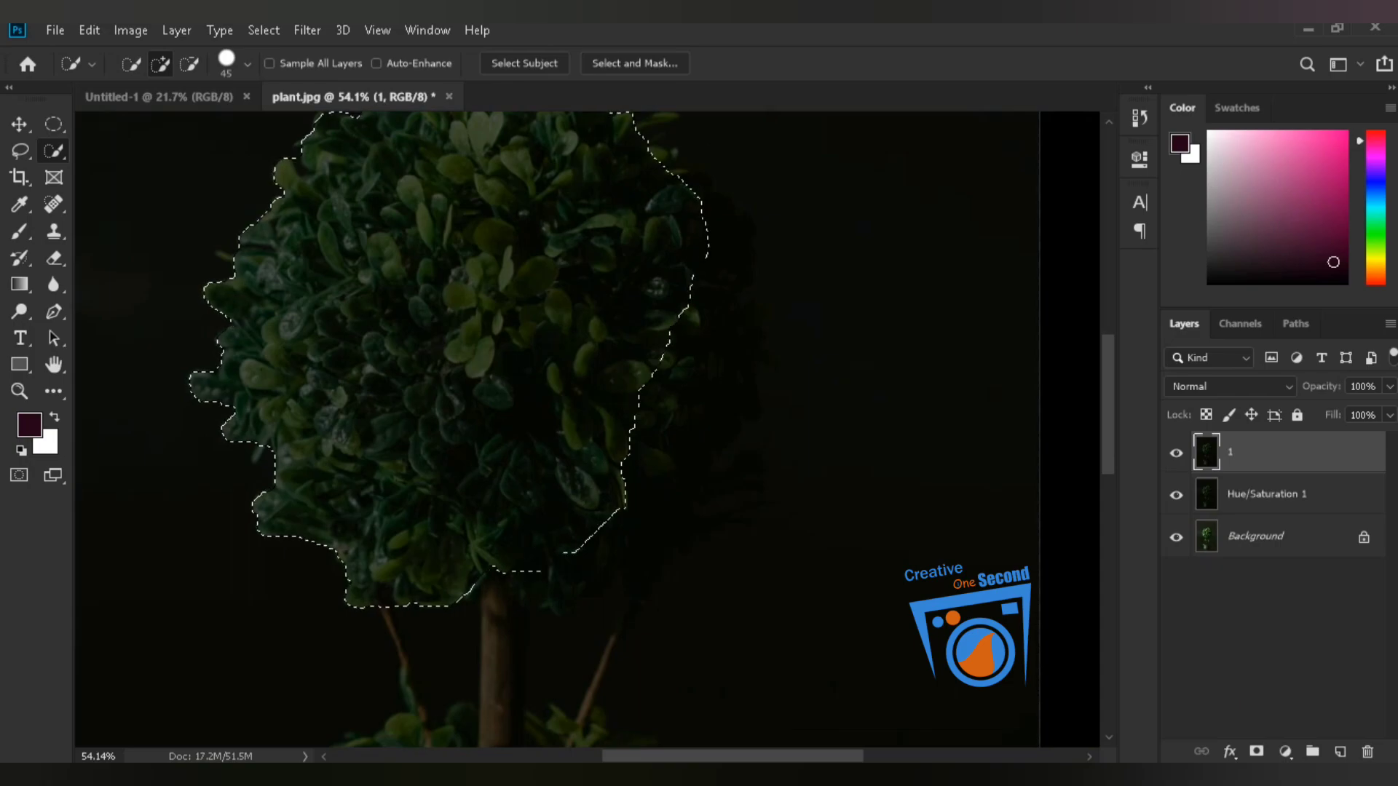
{"action": "key", "text": "ctrl+a"}
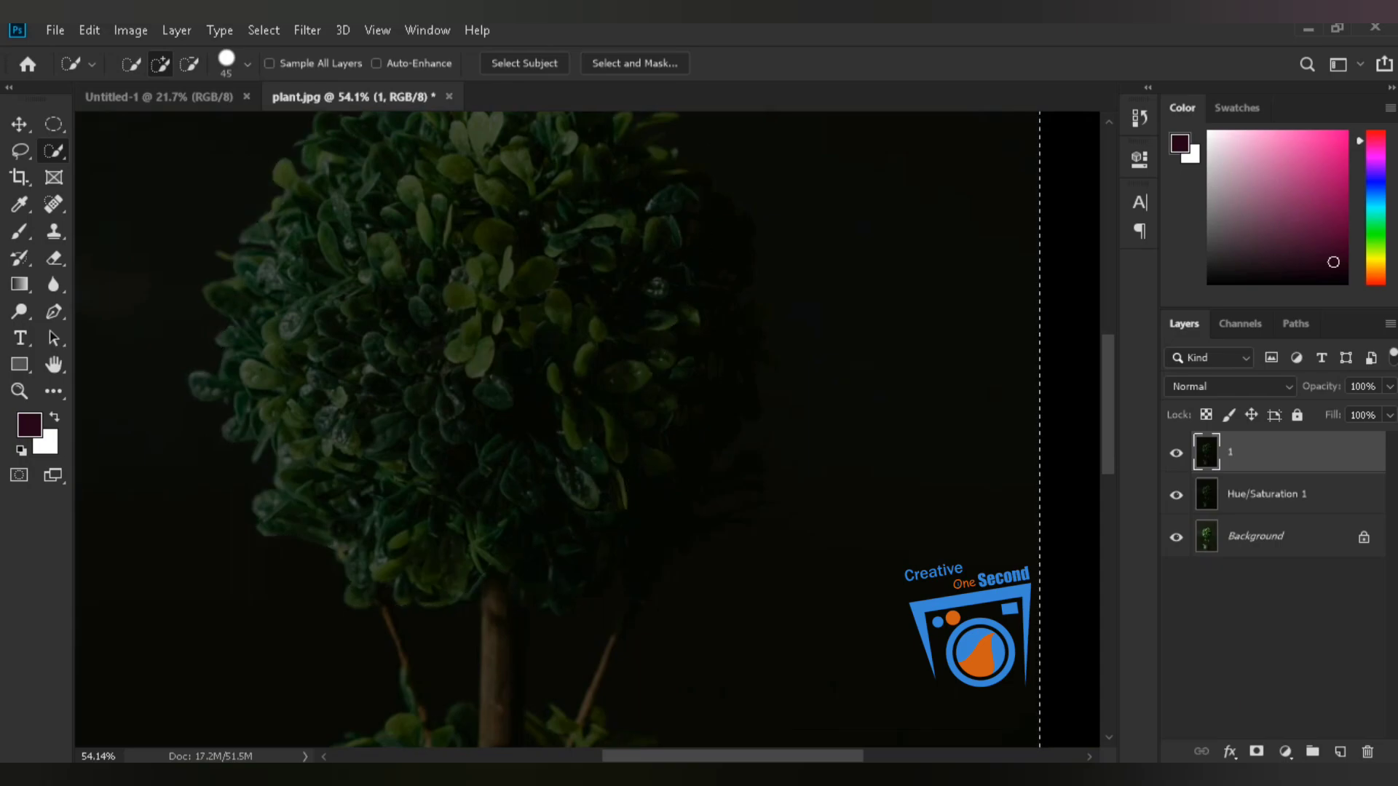
{"action": "key", "text": "ctrl+z"}
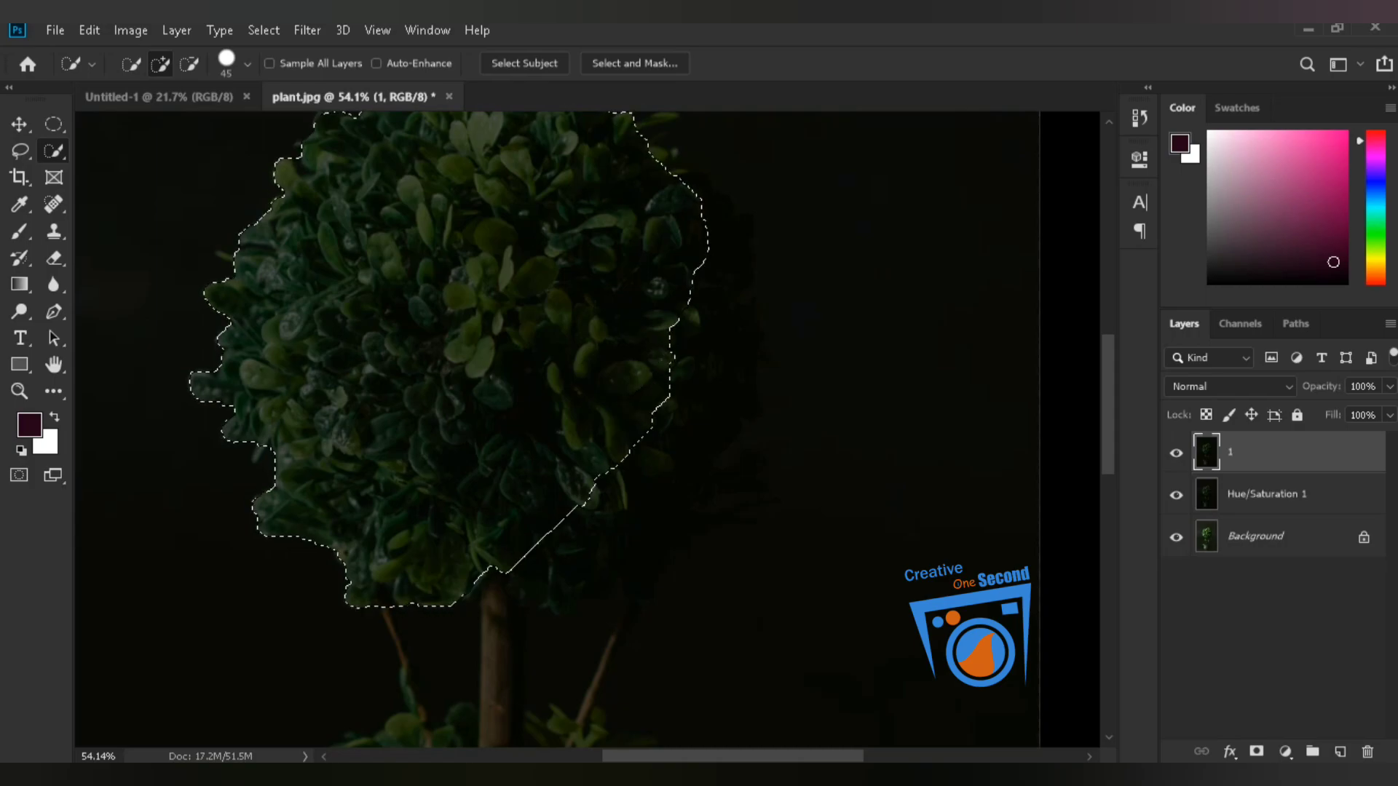
{"action": "key", "text": "bracketleft"}
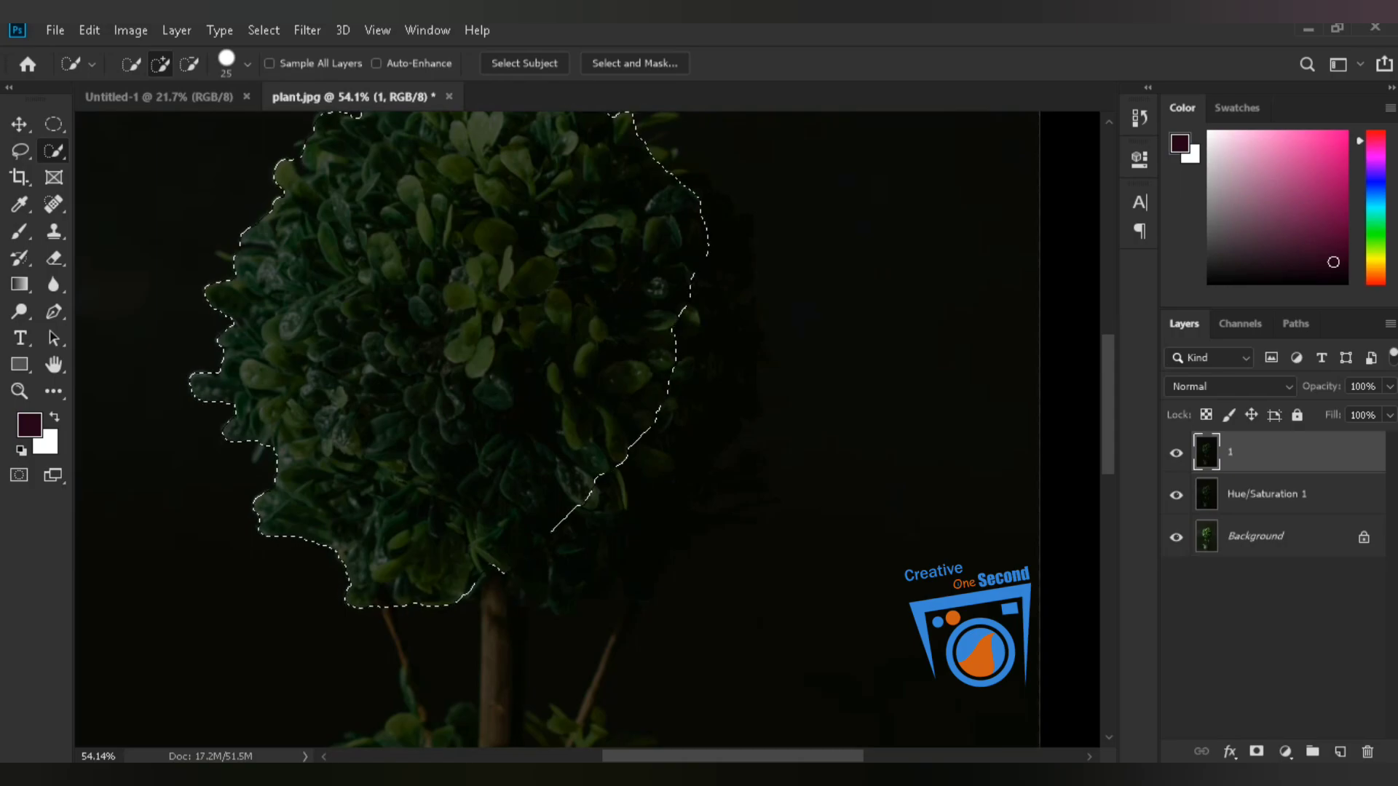
{"action": "mouse_move", "coordinate": [674, 468]}
{"action": "left_mouse_down"}
{"action": "mouse_move", "coordinate": [717, 404]}
{"action": "mouse_move", "coordinate": [739, 430]}
{"action": "mouse_move", "coordinate": [739, 407]}
{"action": "left_mouse_up"}
{"action": "key", "text": "ctrl+z"}
Add the dark foliage just beside the trunk's top and along the crown's shaded right edge to the selection with the Lasso tool.
{"action": "key", "text": "l"}
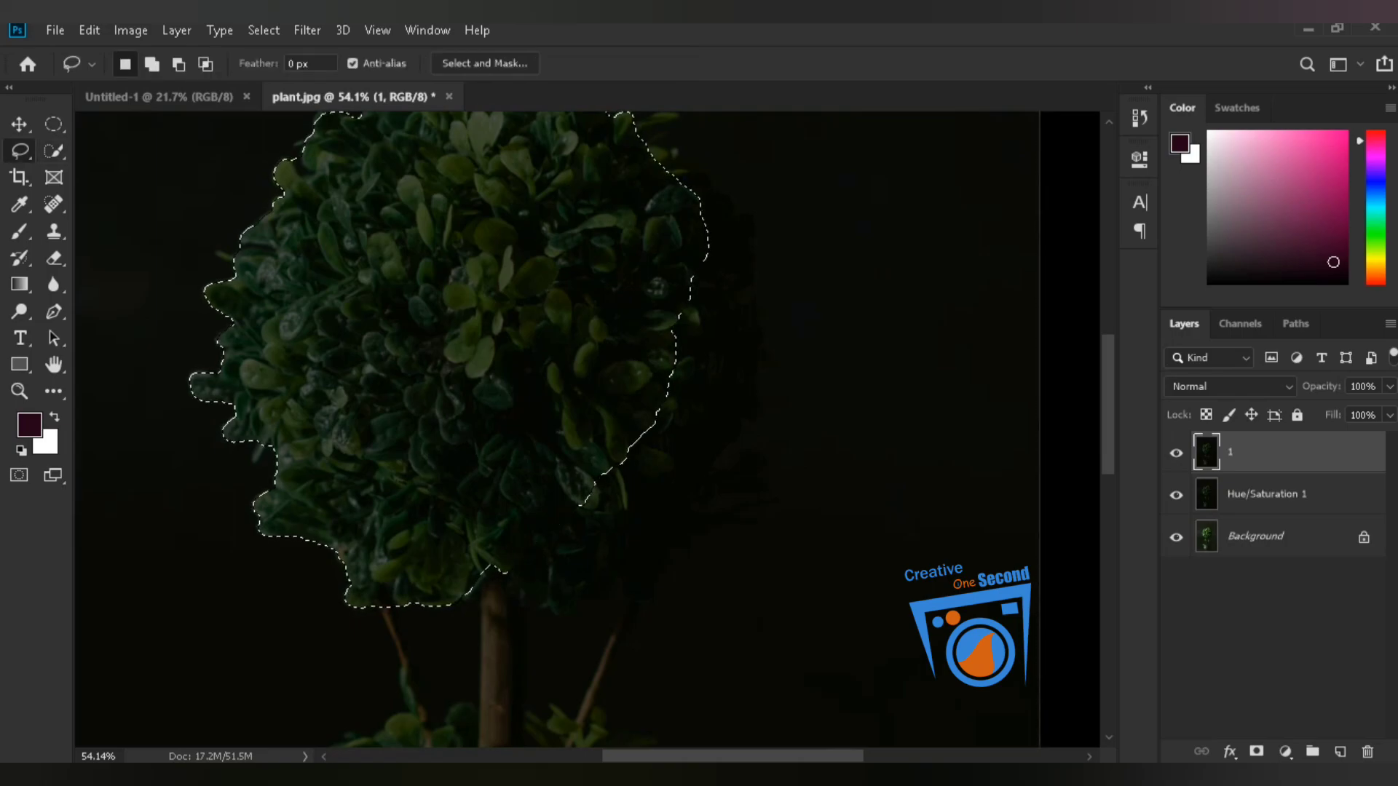
{"action": "key", "text": "shift"}
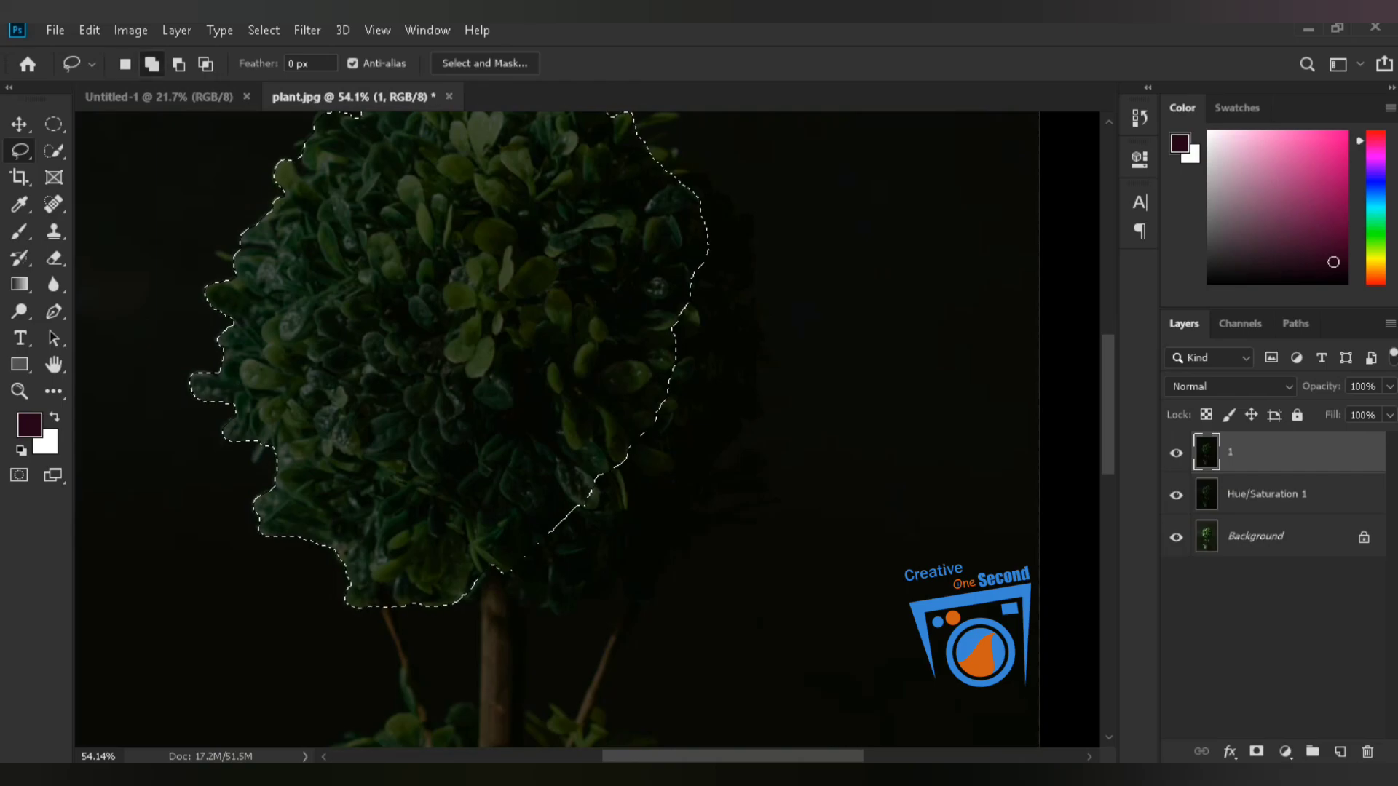
{"action": "mouse_move", "coordinate": [559, 610]}
{"action": "left_mouse_down"}
{"action": "mouse_move", "coordinate": [561, 418]}
{"action": "mouse_move", "coordinate": [508, 535]}
{"action": "left_mouse_up"}
{"action": "mouse_move", "coordinate": [629, 173]}
{"action": "left_mouse_down"}
{"action": "mouse_move", "coordinate": [736, 211]}
{"action": "mouse_move", "coordinate": [752, 408]}
{"action": "mouse_move", "coordinate": [712, 453]}
{"action": "mouse_move", "coordinate": [662, 450]}
{"action": "mouse_move", "coordinate": [474, 389]}
{"action": "left_mouse_up"}
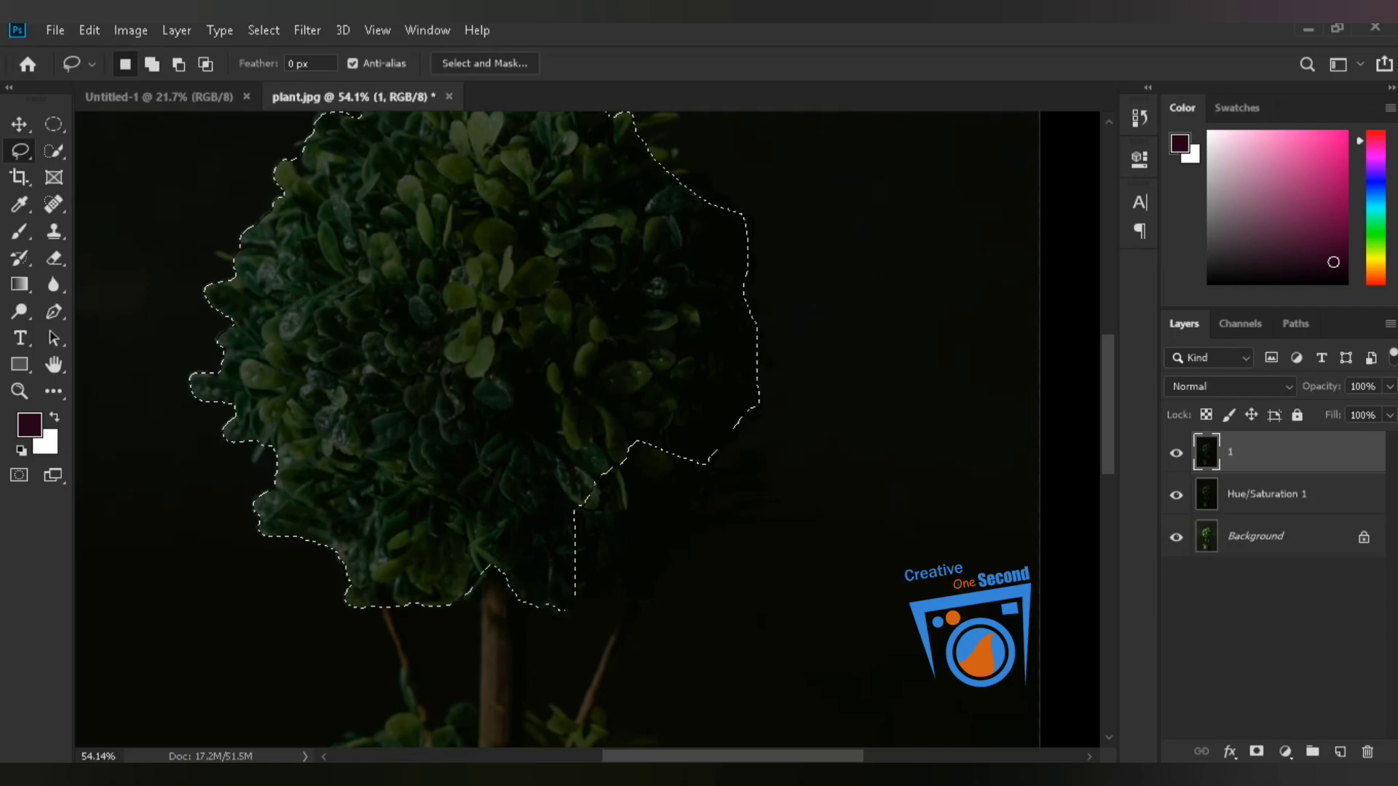
Add the remaining shaded leaves on the crown's lower-right side to the selection with the Lasso tool.
{"action": "mouse_move", "coordinate": [584, 424]}
{"action": "left_mouse_down", "text": "shift"}
{"action": "mouse_move", "coordinate": [739, 459]}
{"action": "mouse_move", "coordinate": [760, 477]}
{"action": "mouse_move", "coordinate": [718, 500]}
{"action": "mouse_move", "coordinate": [583, 501]}
{"action": "left_mouse_up", "text": "shift"}
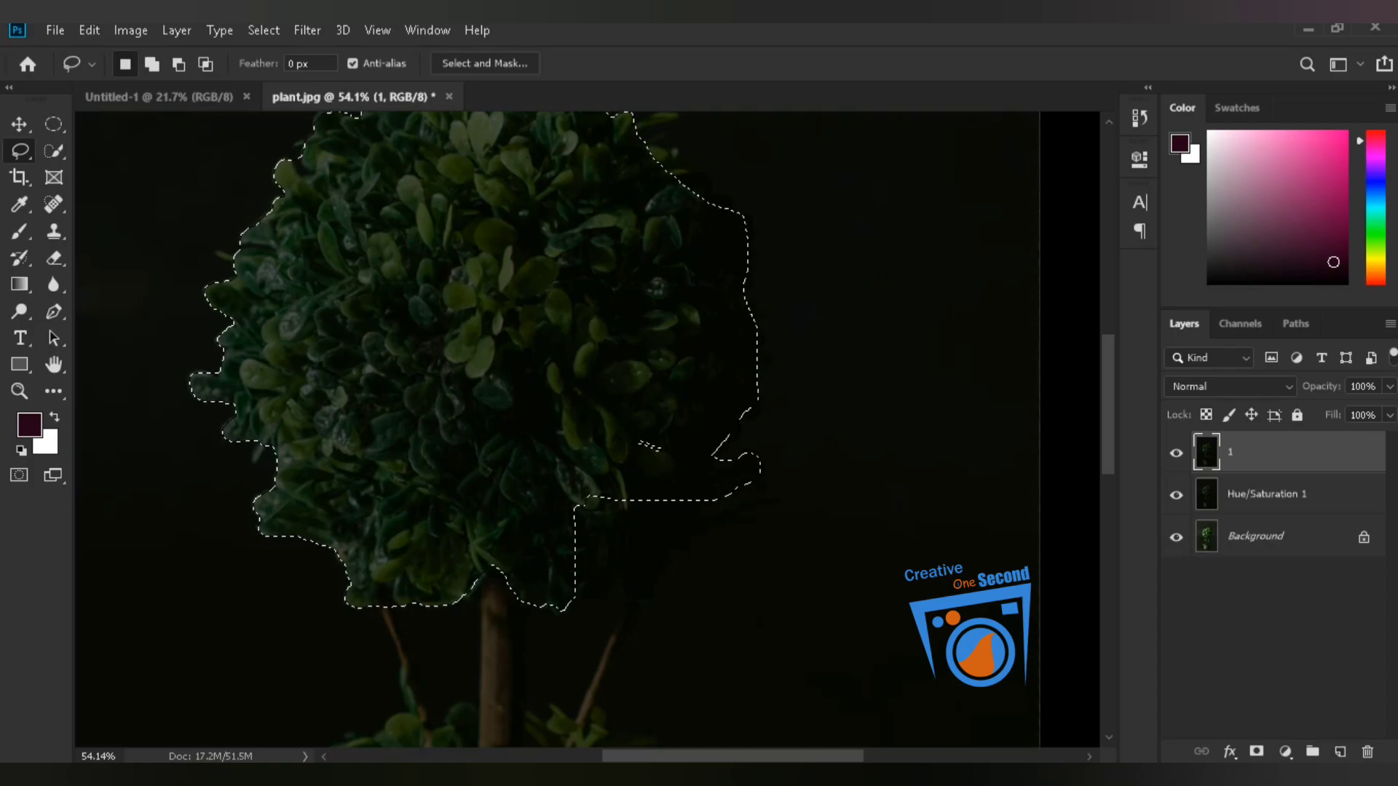
{"action": "mouse_move", "coordinate": [645, 412]}
{"action": "left_mouse_down"}
{"action": "mouse_move", "coordinate": [601, 457]}
{"action": "mouse_move", "coordinate": [673, 481]}
{"action": "mouse_move", "coordinate": [651, 400]}
{"action": "mouse_move", "coordinate": [619, 409]}
{"action": "left_mouse_up"}
{"action": "key", "text": "XF86MonBrightnessUp"}
{"action": "key", "text": "XF86MonBrightnessUp"}
{"action": "key", "text": "shift"}
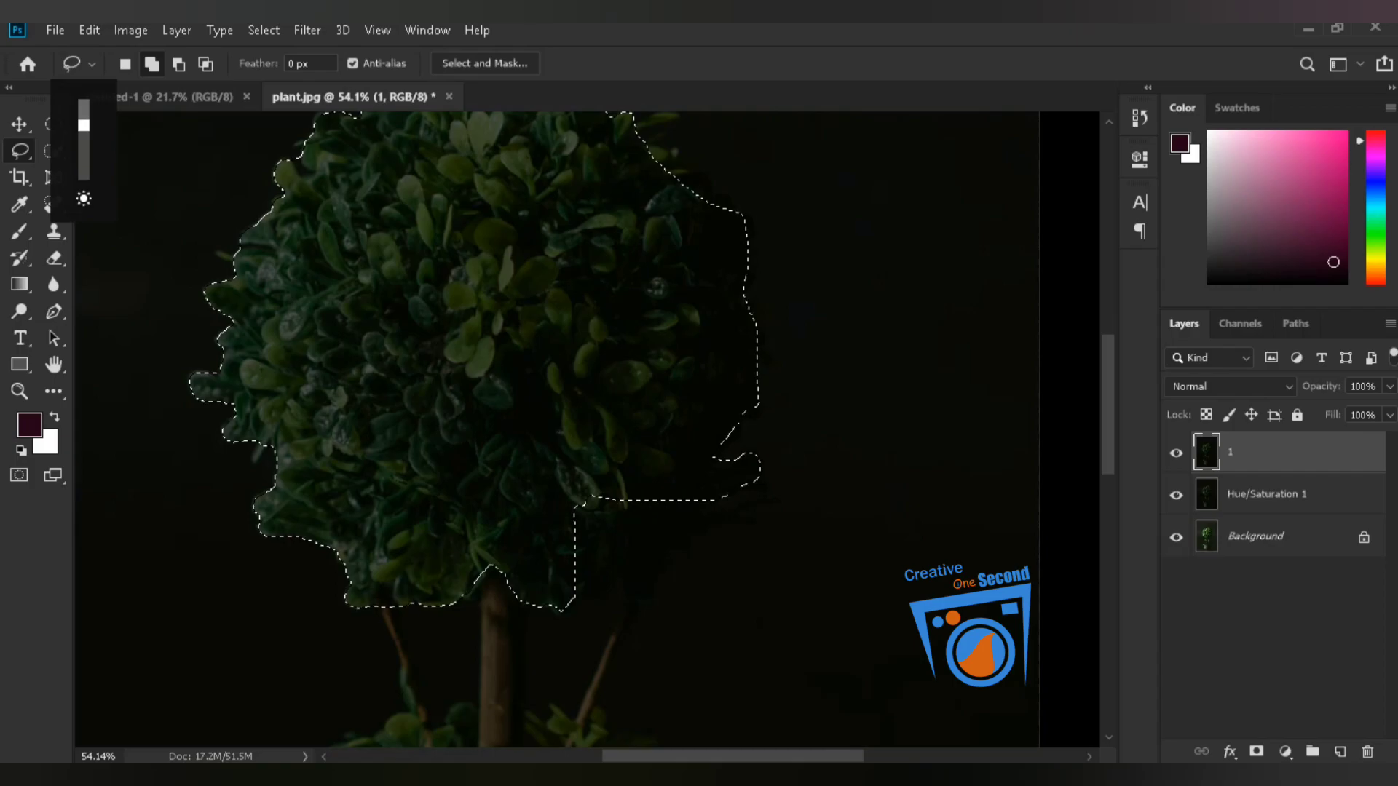
{"action": "mouse_move", "coordinate": [583, 575]}
{"action": "left_mouse_down"}
{"action": "mouse_move", "coordinate": [622, 577]}
{"action": "mouse_move", "coordinate": [634, 604]}
{"action": "mouse_move", "coordinate": [713, 524]}
{"action": "mouse_move", "coordinate": [748, 527]}
{"action": "mouse_move", "coordinate": [772, 502]}
{"action": "mouse_move", "coordinate": [710, 507]}
{"action": "mouse_move", "coordinate": [750, 477]}
{"action": "mouse_move", "coordinate": [500, 442]}
{"action": "mouse_move", "coordinate": [545, 272]}
{"action": "left_mouse_up"}
Add the trunk to the selection with the Quick Selection tool and subtract the dark background beside its upper part.
{"action": "scroll", "coordinate": [545, 271], "scroll_direction": "down", "scroll_amount": 3}
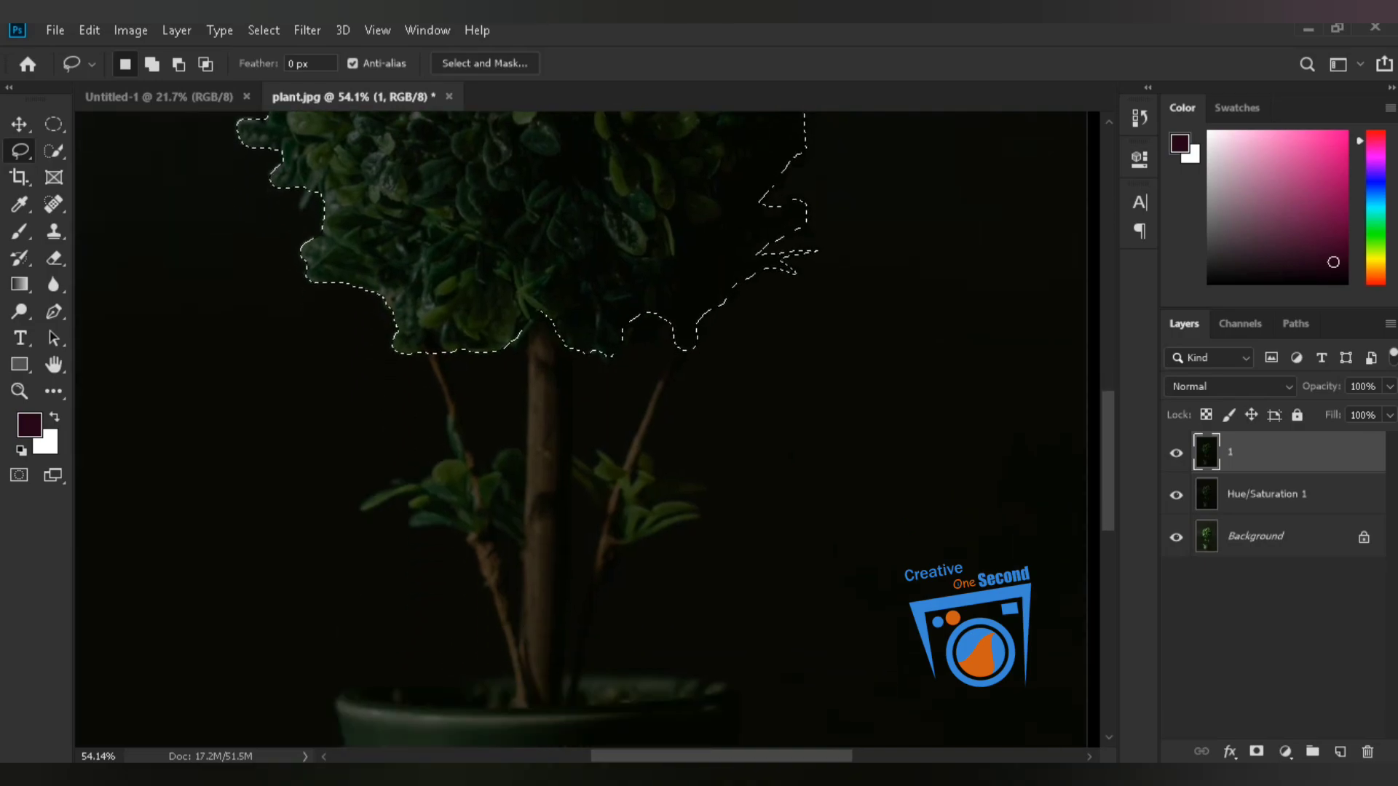
{"action": "key", "text": "w"}
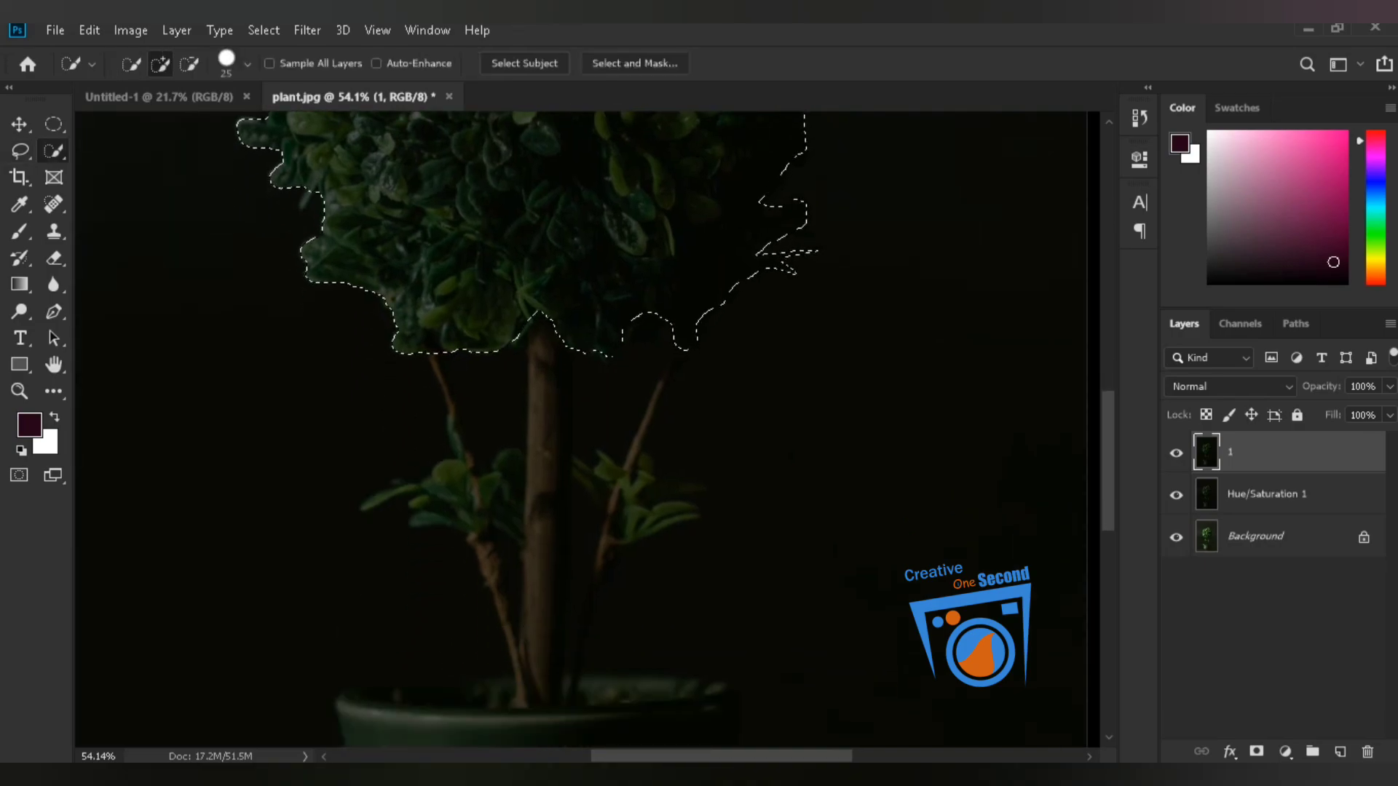
{"action": "mouse_move", "coordinate": [539, 331]}
{"action": "left_mouse_down"}
{"action": "mouse_move", "coordinate": [542, 453]}
{"action": "mouse_move", "coordinate": [622, 437]}
{"action": "mouse_move", "coordinate": [618, 477]}
{"action": "mouse_move", "coordinate": [576, 528]}
{"action": "mouse_move", "coordinate": [550, 531]}
{"action": "left_mouse_up"}
{"action": "key", "text": "alt"}
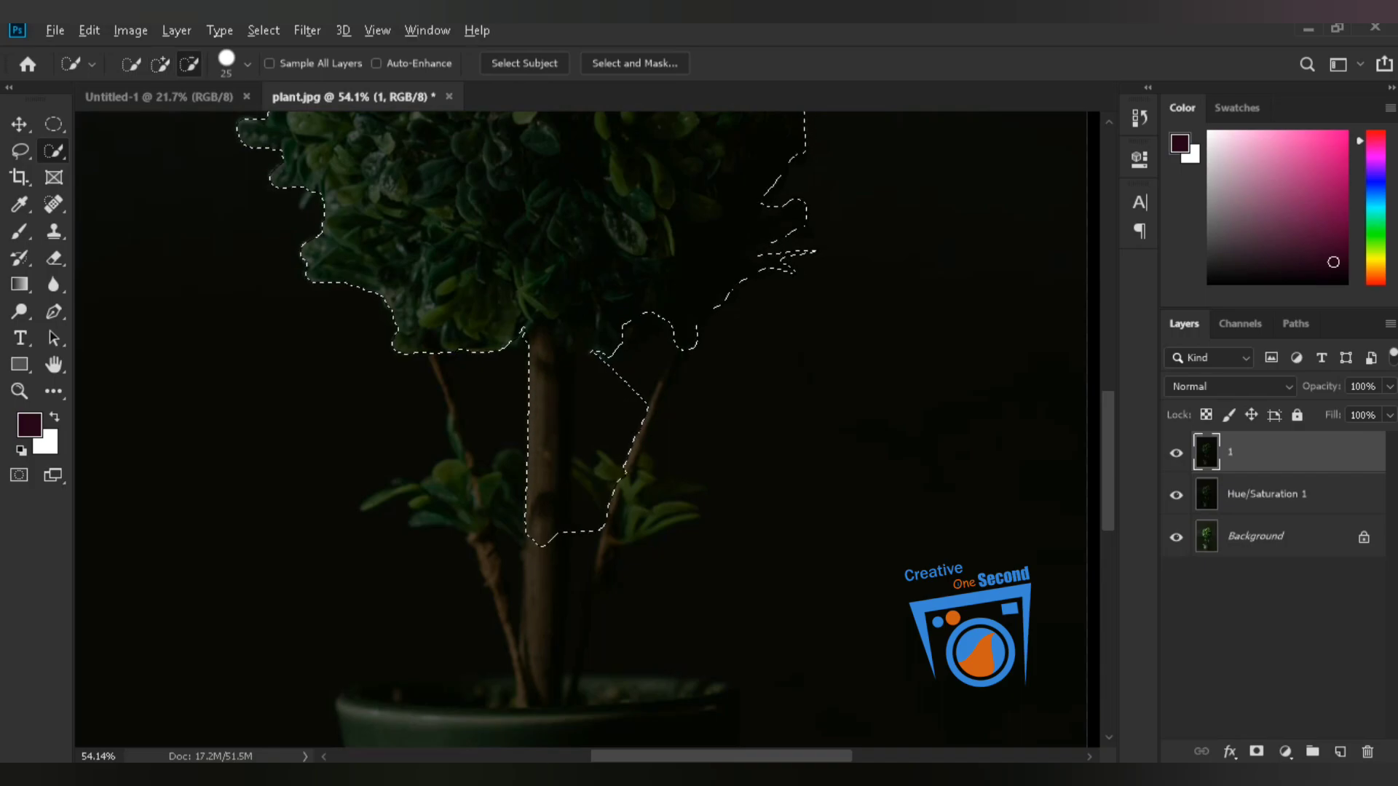
{"action": "mouse_move", "coordinate": [614, 399]}
{"action": "left_mouse_down"}
{"action": "mouse_move", "coordinate": [614, 426]}
{"action": "mouse_move", "coordinate": [594, 396]}
{"action": "mouse_move", "coordinate": [587, 434]}
{"action": "mouse_move", "coordinate": [608, 455]}
{"action": "mouse_move", "coordinate": [605, 430]}
{"action": "left_mouse_up"}
{"action": "left_click_drag", "start_coordinate": [598, 364], "coordinate": [639, 407]}
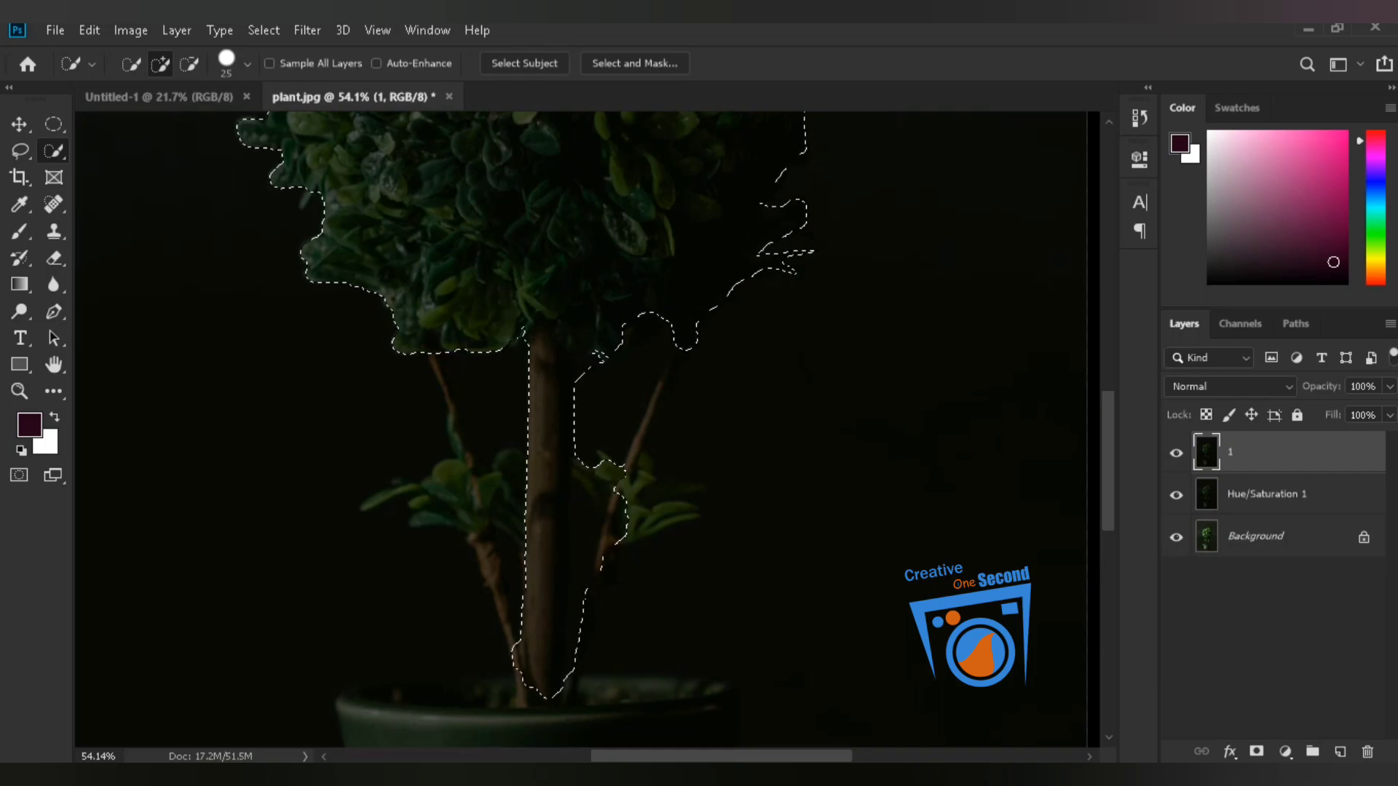
Reduce the Quick Selection brush to 9 and add the thin upper branch right of the trunk to the selection.
{"action": "scroll", "coordinate": [623, 502], "scroll_direction": "up", "scroll_amount": 2}
{"action": "scroll", "coordinate": [587, 429], "scroll_direction": "up", "scroll_amount": 1}
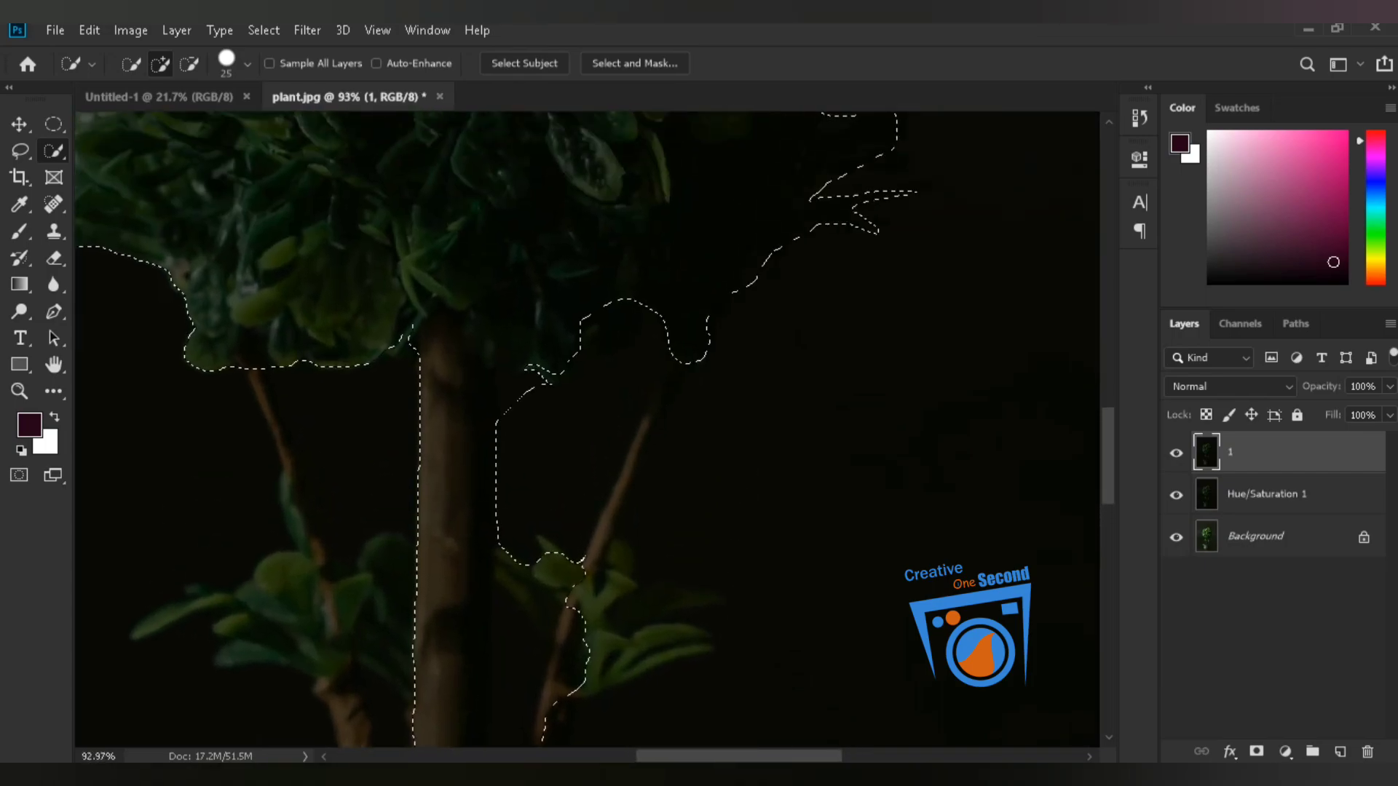
{"action": "key", "text": "bracketleft"}
{"action": "key", "text": "bracketleft"}
{"action": "key", "text": "bracketleft"}
{"action": "key", "text": "bracketleft"}
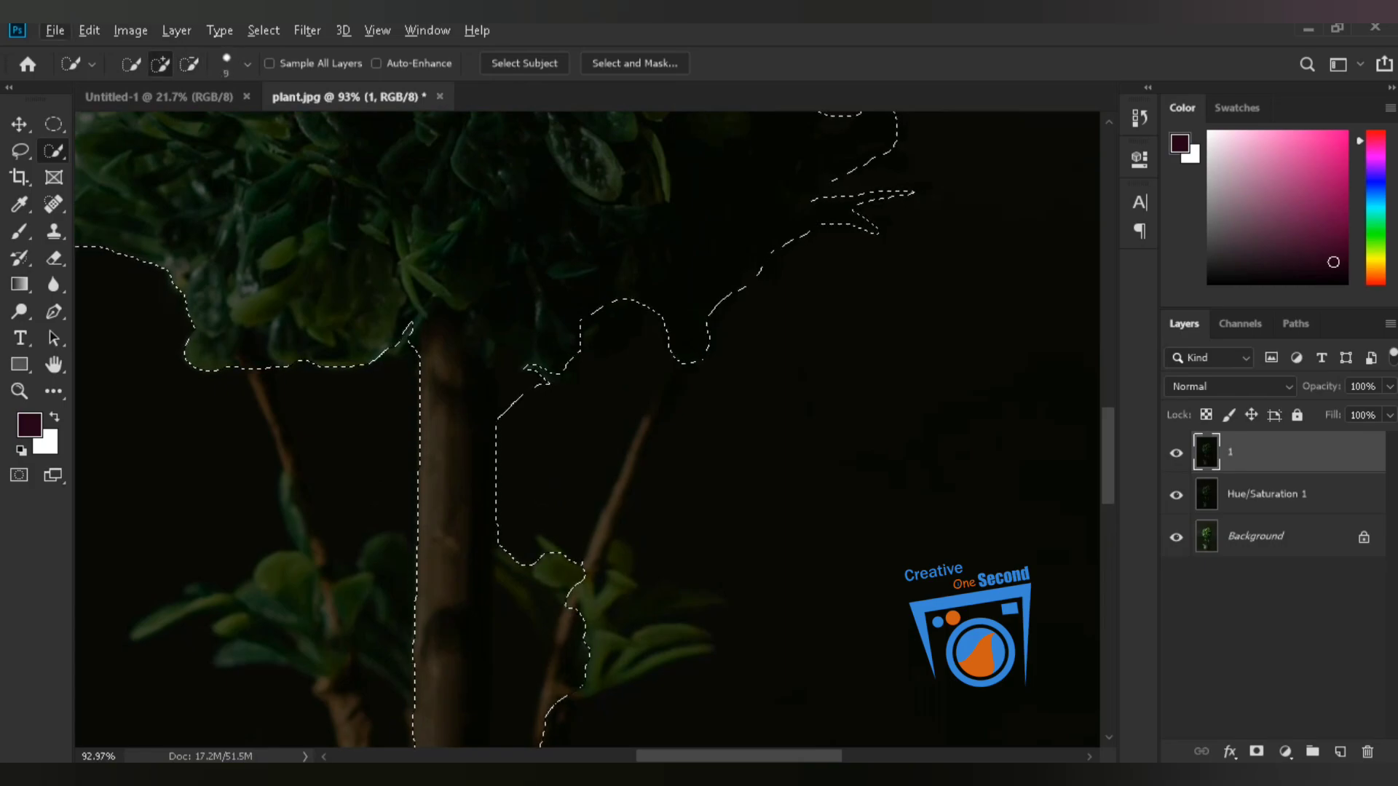
{"action": "left_click_drag", "start_coordinate": [586, 561], "coordinate": [666, 368]}
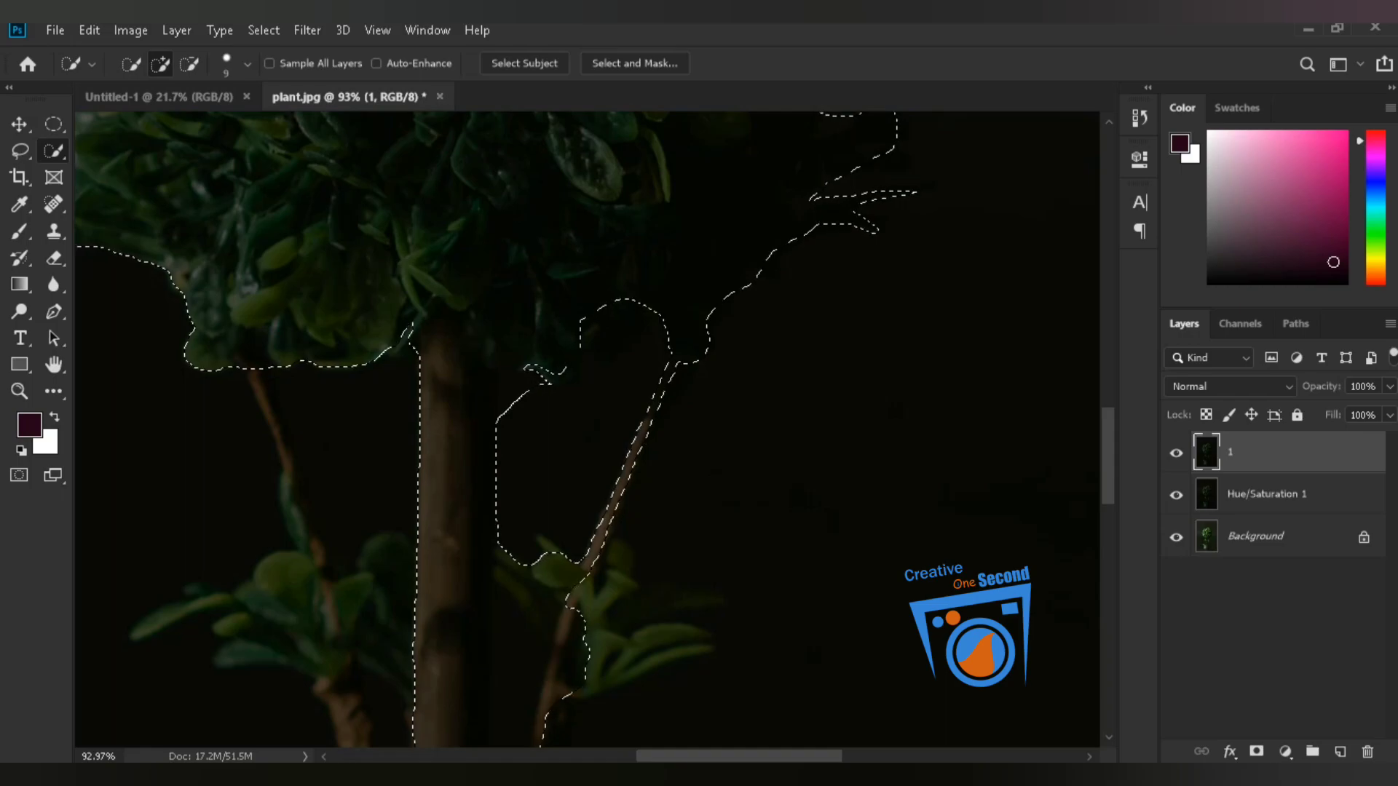
Subtract the dark background between the trunk and the right-hand stem, and extend the trunk selection down to the pot.
{"action": "scroll", "coordinate": [587, 430], "scroll_direction": "down", "scroll_amount": 3}
{"action": "key", "text": "alt"}
{"action": "left_click_drag", "start_coordinate": [553, 502], "coordinate": [536, 583]}
{"action": "left_click_drag", "start_coordinate": [527, 655], "coordinate": [553, 233]}
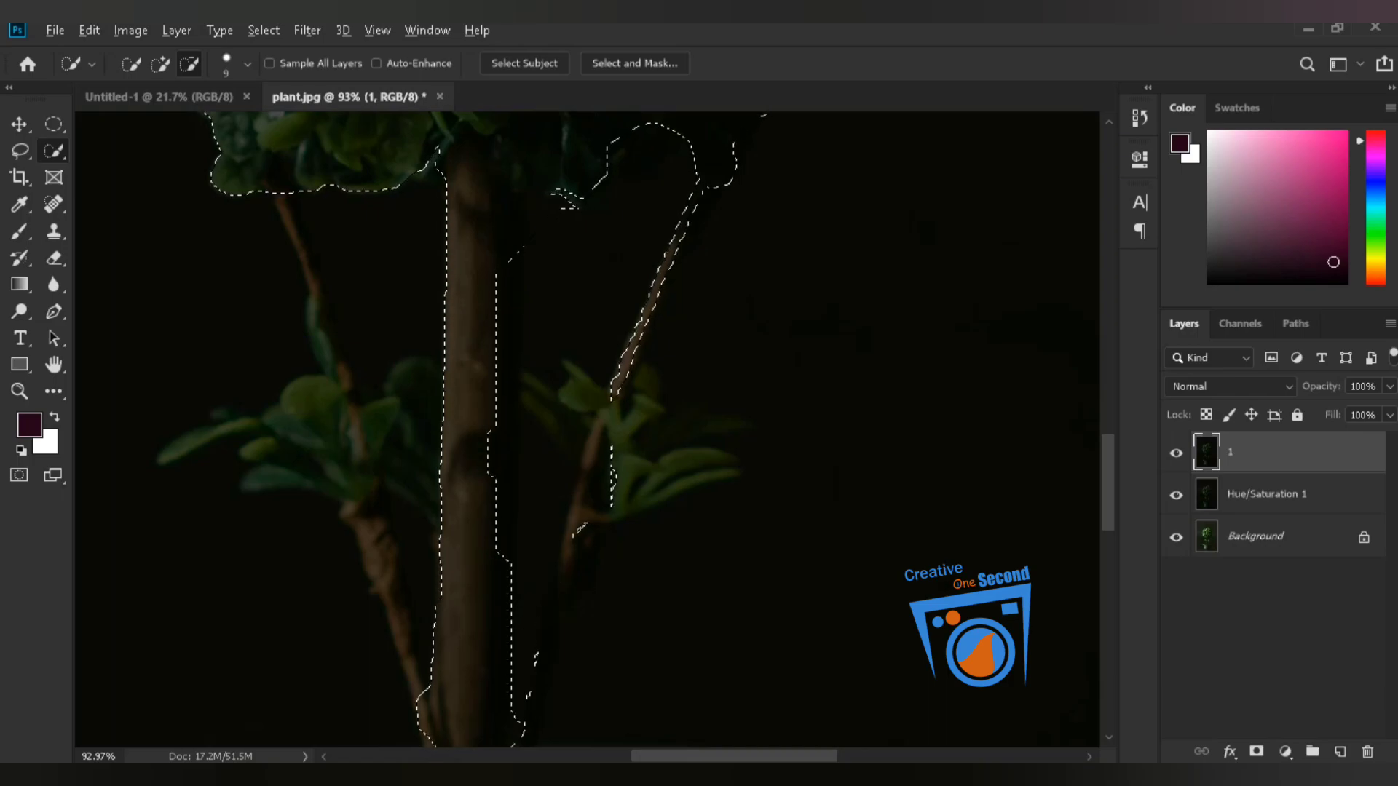
{"action": "scroll", "coordinate": [583, 430], "scroll_direction": "down", "scroll_amount": 3}
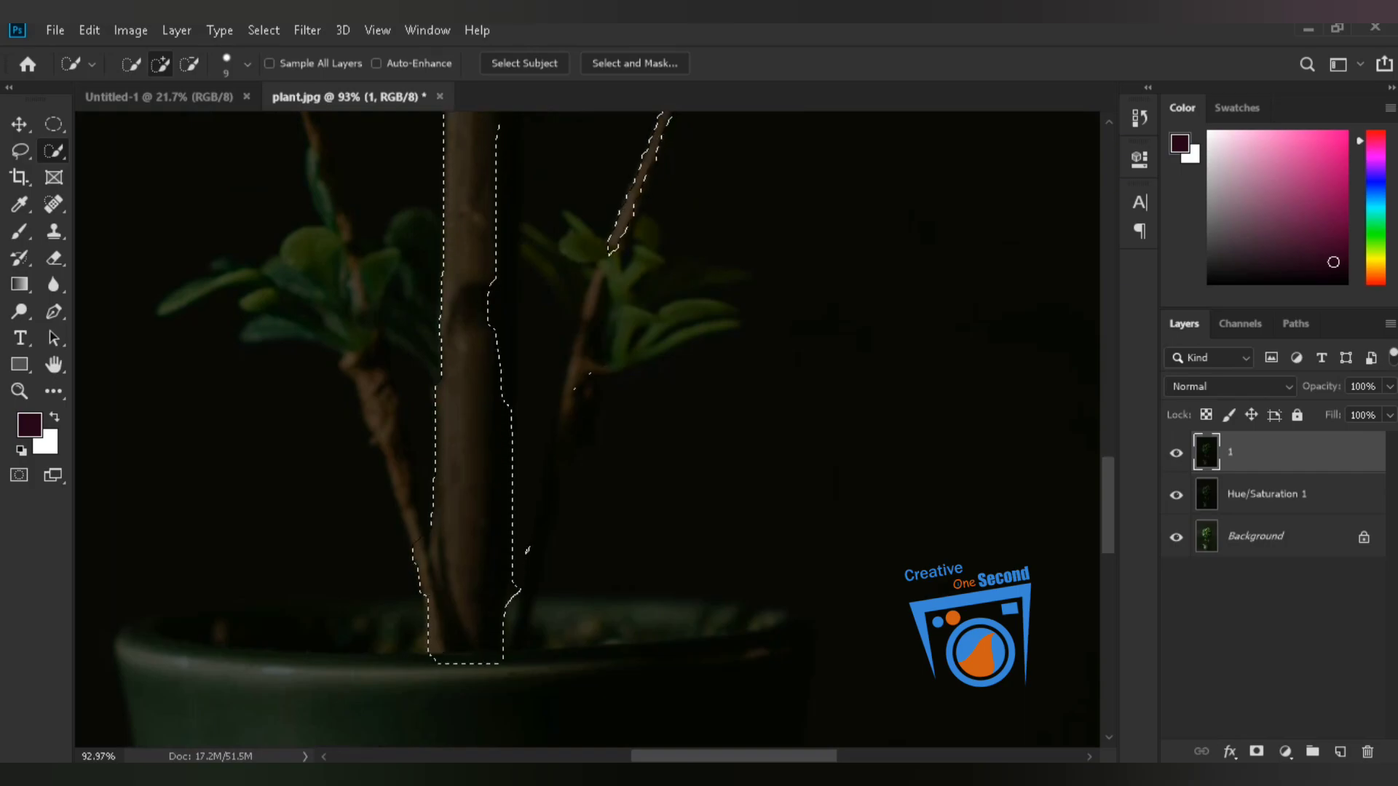
{"action": "key", "text": "alt"}
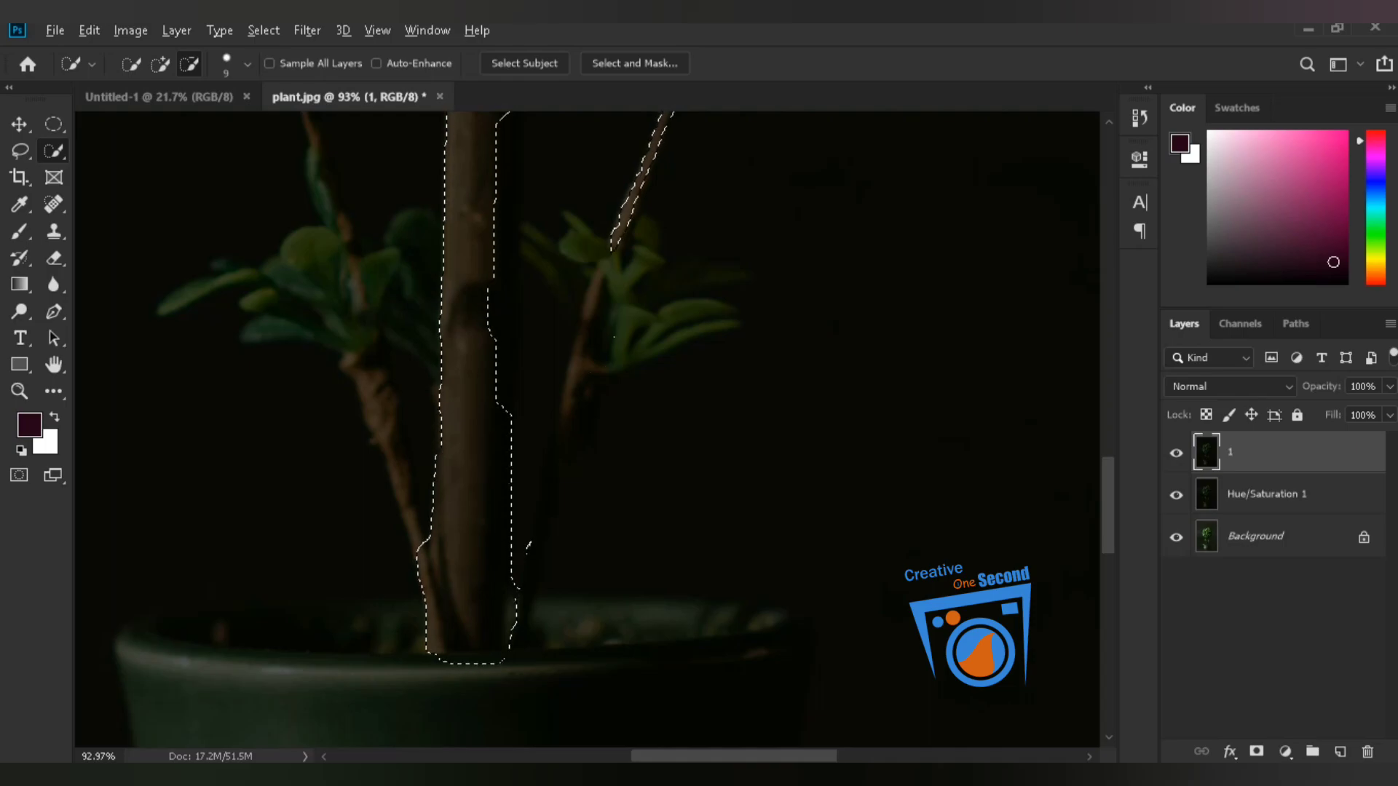
Trim the pot rim below the trunk's base from the selection and subtract the stray patch right of the trunk.
{"action": "scroll", "coordinate": [452, 634], "scroll_direction": "up", "scroll_amount": 5}
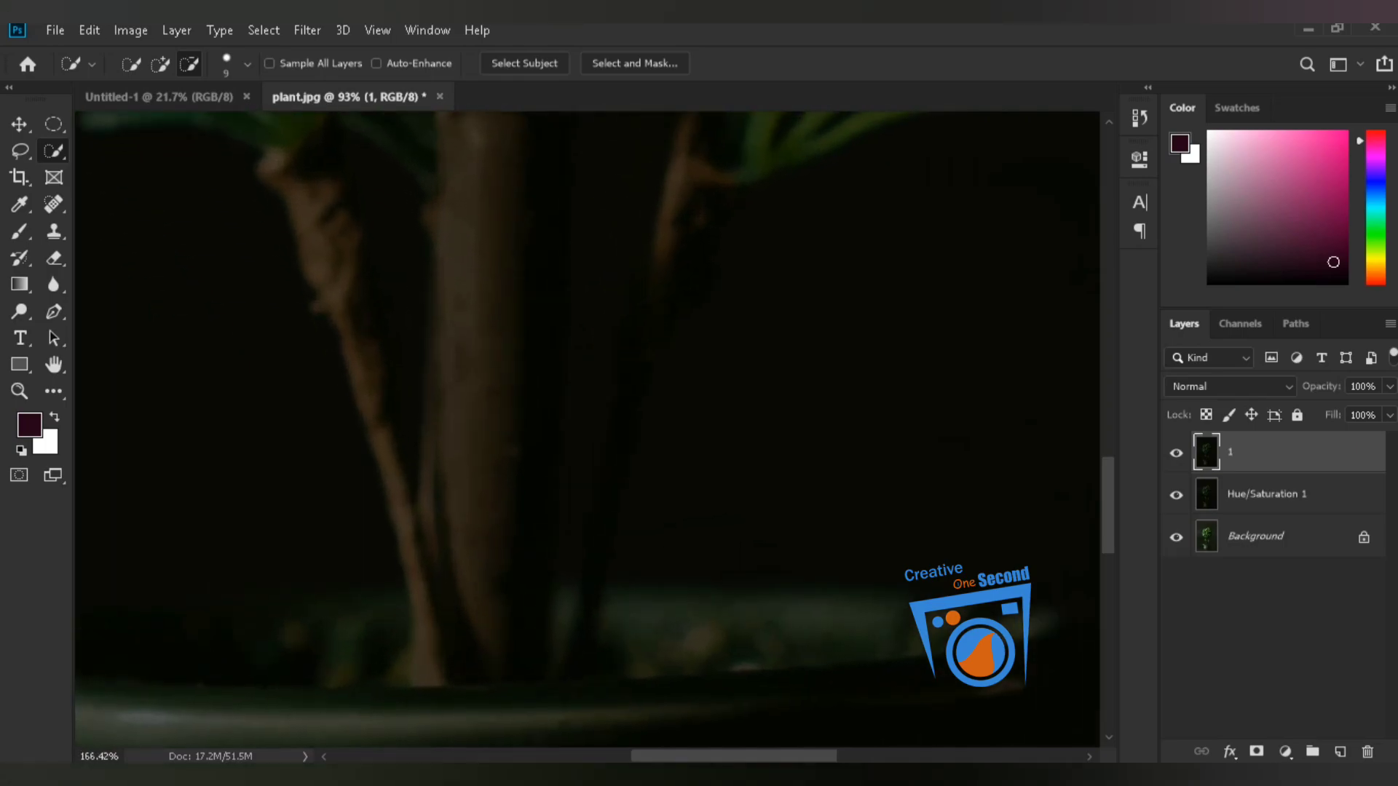
{"action": "key", "text": "alt"}
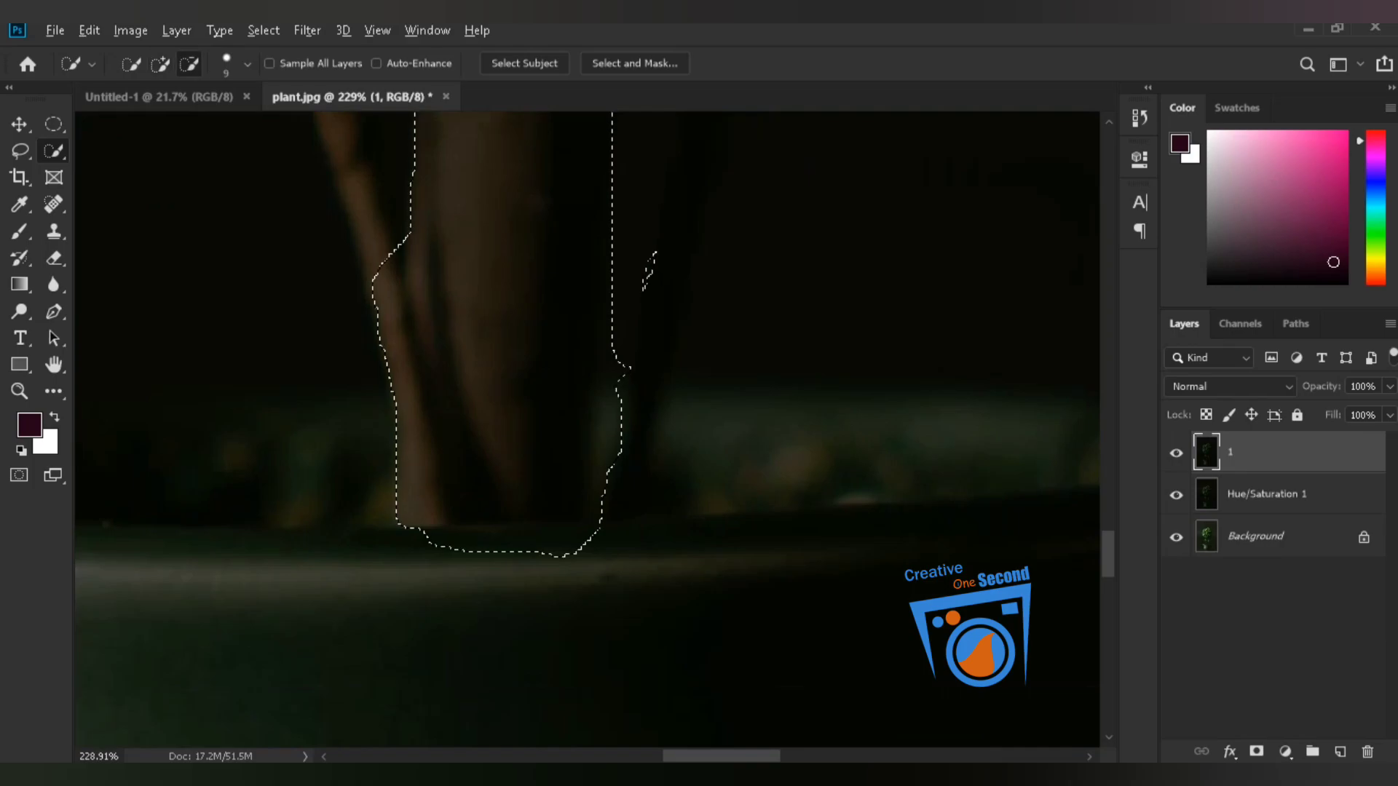
{"action": "mouse_move", "coordinate": [575, 544]}
{"action": "left_mouse_down"}
{"action": "mouse_move", "coordinate": [437, 539]}
{"action": "mouse_move", "coordinate": [597, 535]}
{"action": "left_mouse_up"}
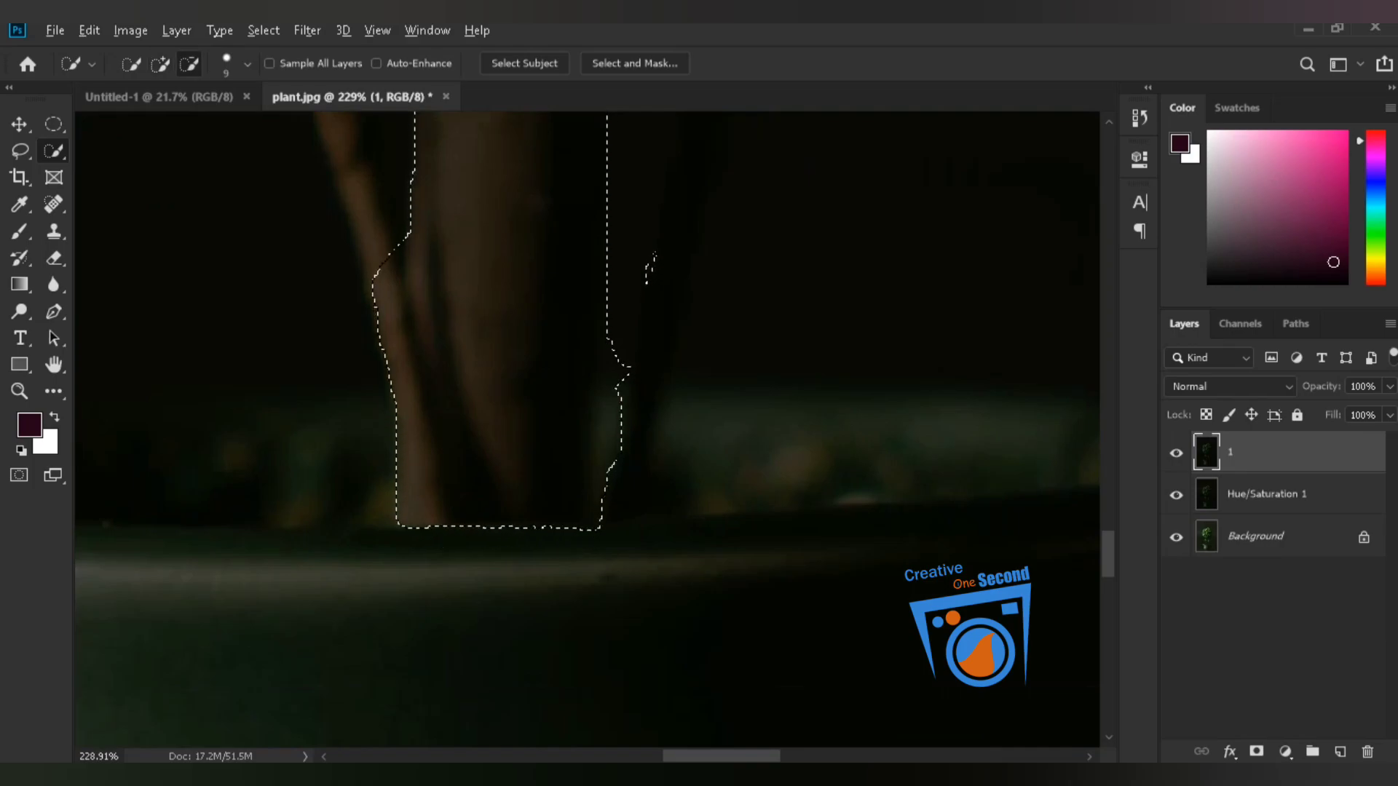
{"action": "left_click", "coordinate": [650, 268]}
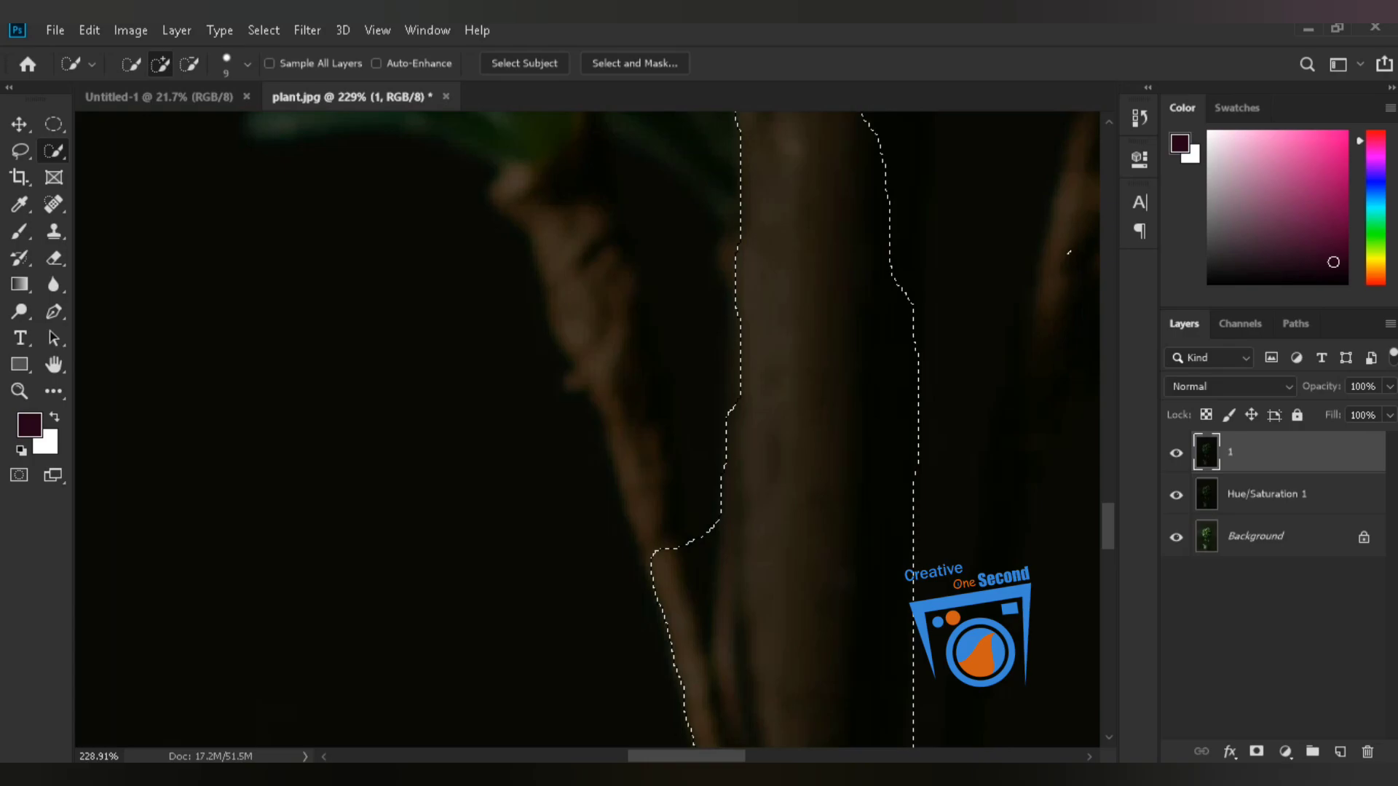
Clear the small gap beside the lower left stem and add that stem and its leaf cluster to the selection.
{"action": "key", "text": "alt"}
{"action": "left_click_drag", "start_coordinate": [692, 546], "coordinate": [704, 612]}
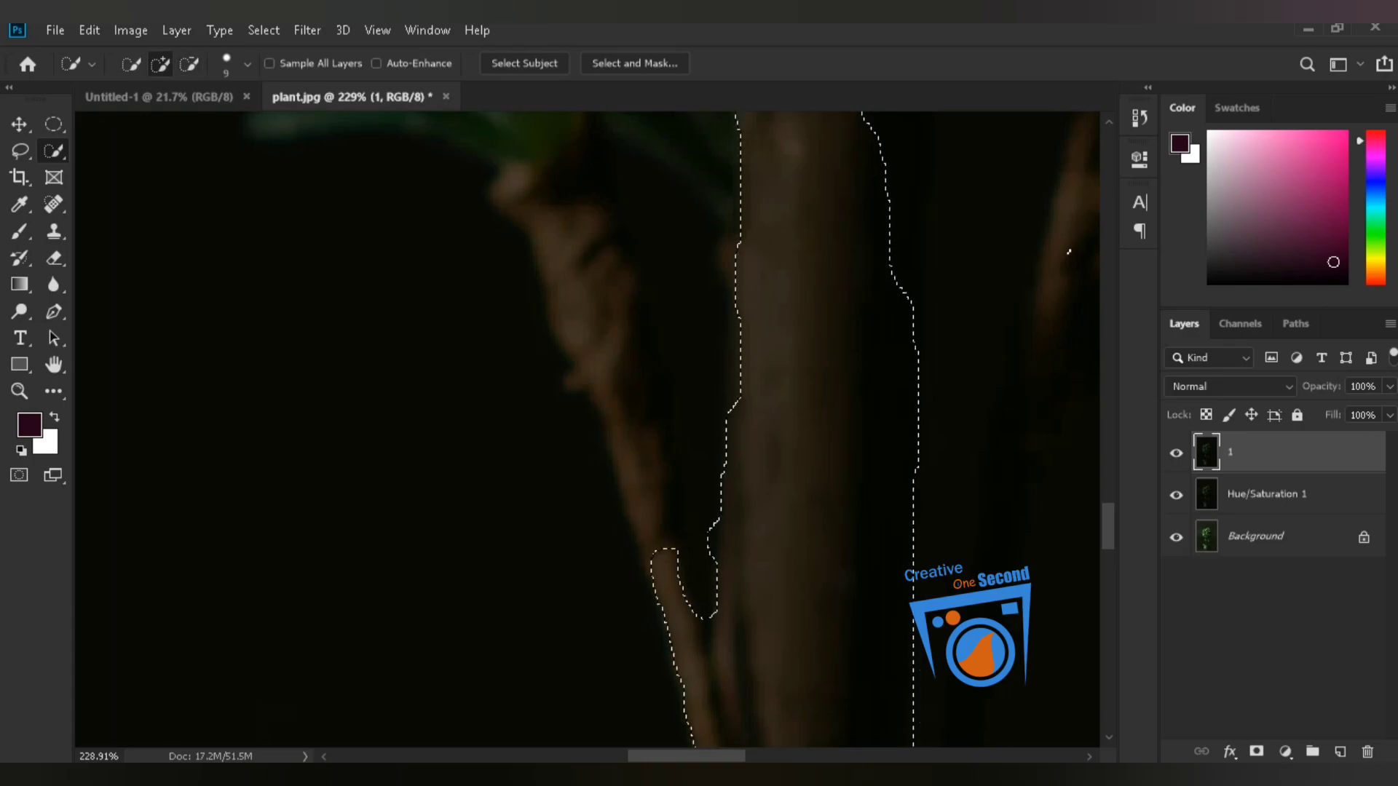
{"action": "left_click_drag", "start_coordinate": [664, 557], "coordinate": [582, 306]}
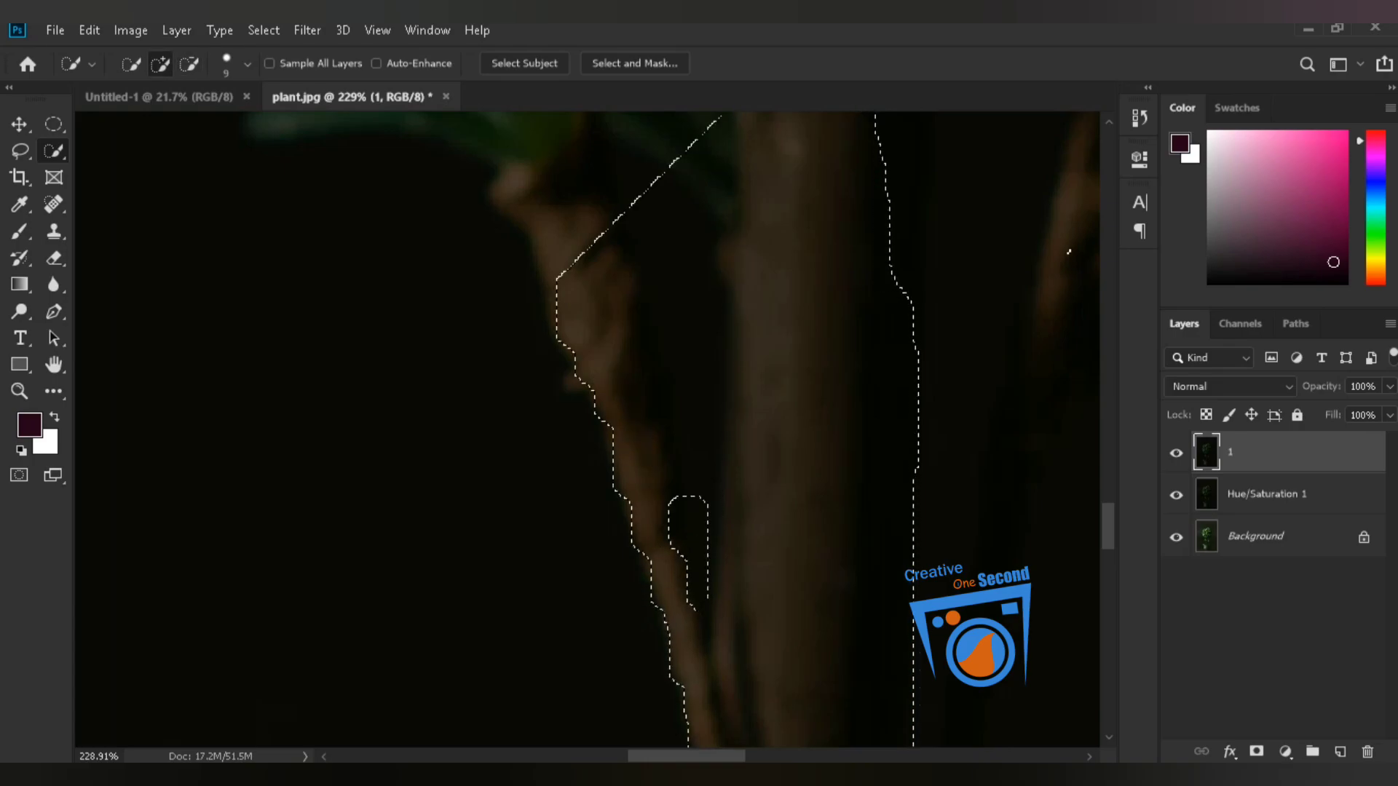
{"action": "mouse_move", "coordinate": [572, 257]}
{"action": "left_mouse_down"}
{"action": "mouse_move", "coordinate": [650, 399]}
{"action": "mouse_move", "coordinate": [608, 288]}
{"action": "mouse_move", "coordinate": [742, 466]}
{"action": "mouse_move", "coordinate": [641, 240]}
{"action": "left_mouse_up"}
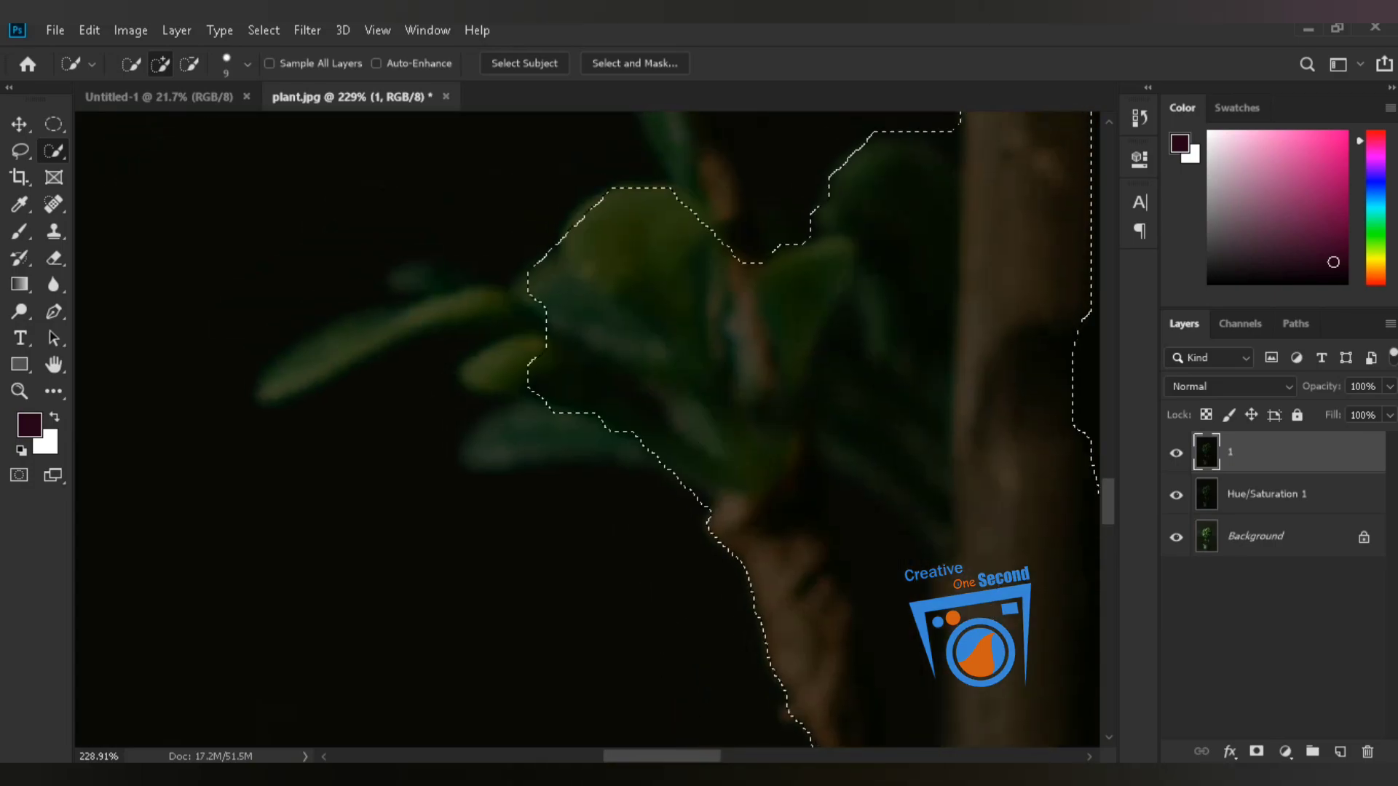
{"action": "mouse_move", "coordinate": [575, 356]}
{"action": "left_mouse_down"}
{"action": "mouse_move", "coordinate": [546, 415]}
{"action": "mouse_move", "coordinate": [492, 430]}
{"action": "left_mouse_up"}
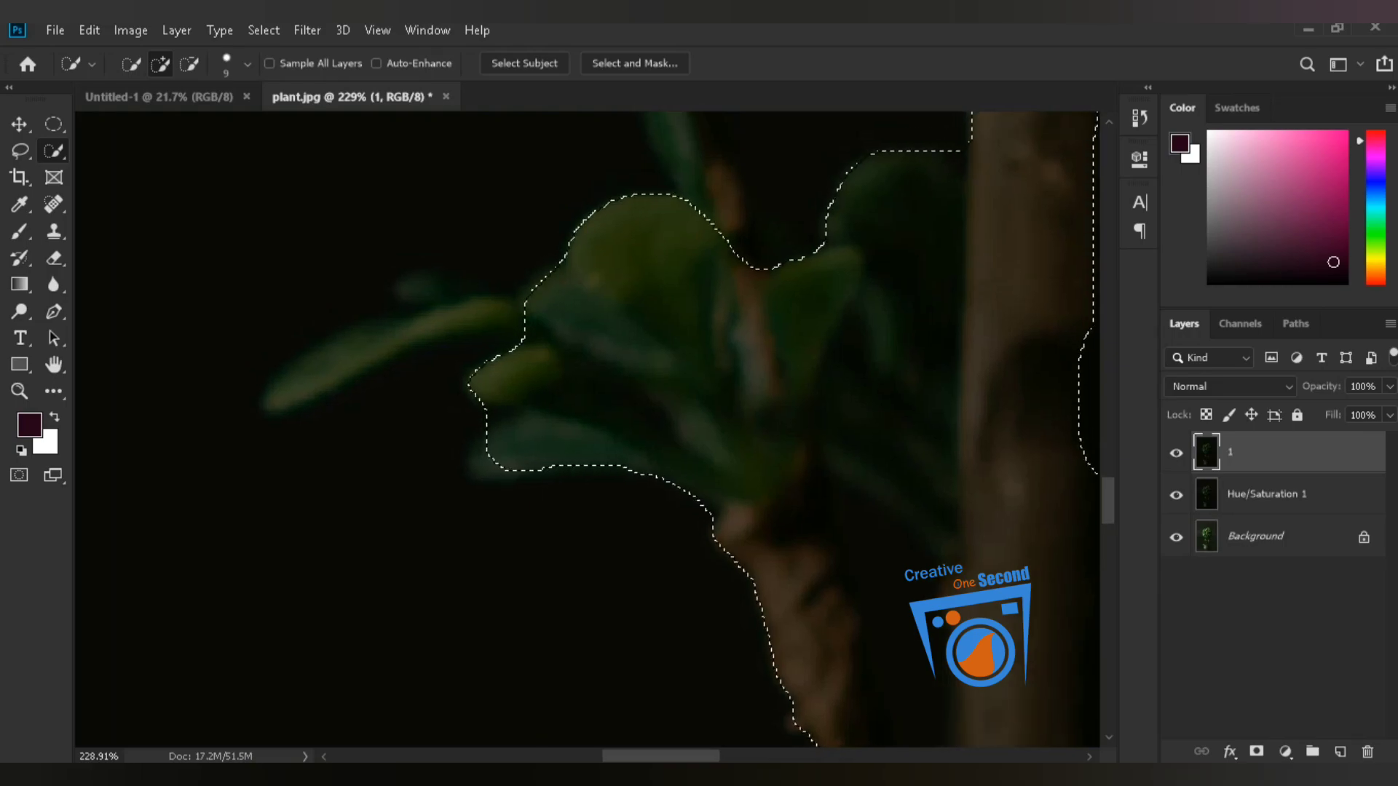
{"action": "mouse_move", "coordinate": [514, 317]}
{"action": "left_mouse_down"}
{"action": "mouse_move", "coordinate": [444, 308]}
{"action": "mouse_move", "coordinate": [357, 339]}
{"action": "mouse_move", "coordinate": [287, 393]}
{"action": "left_mouse_up"}
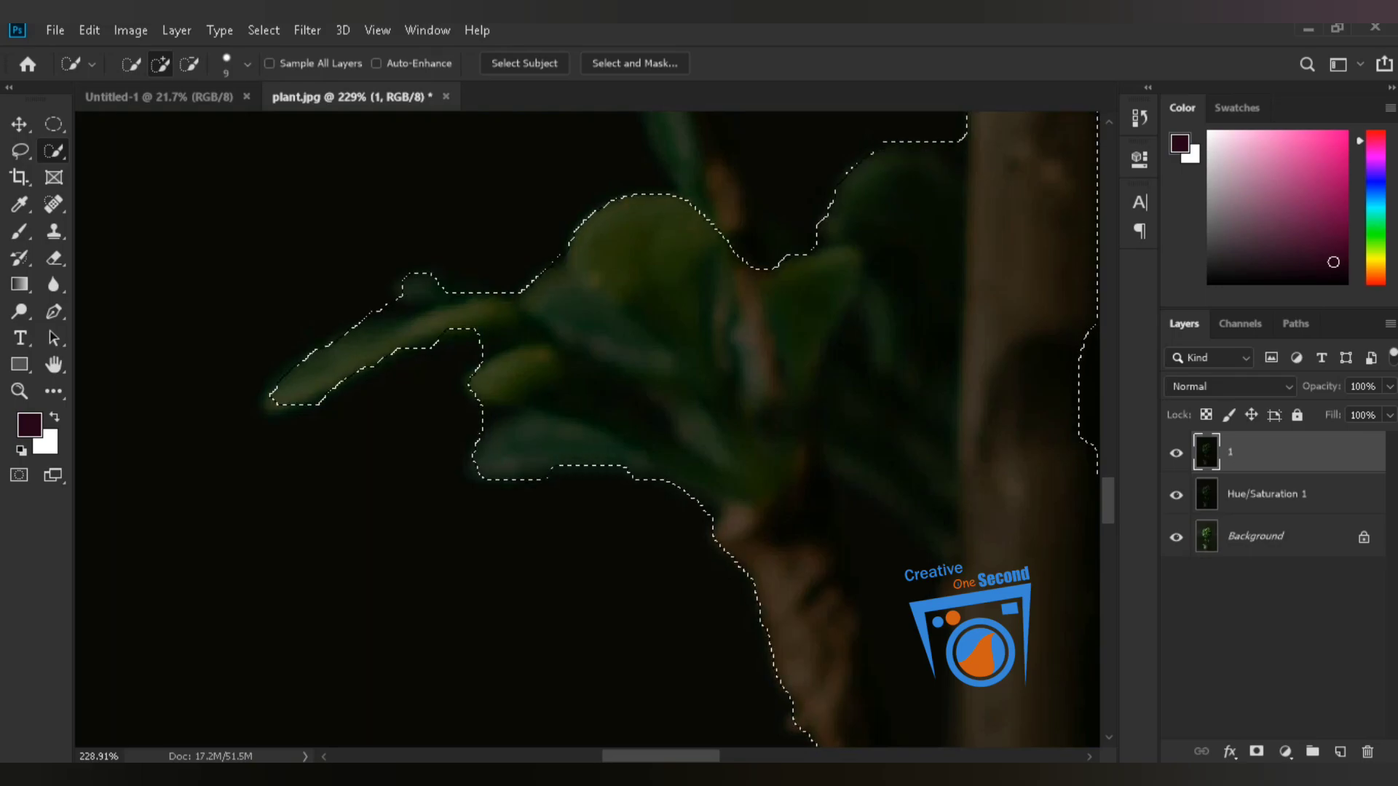
Add the thin branch rising from the left leaf cluster and subtract the dark background between it and the trunk.
{"action": "mouse_move", "coordinate": [723, 198]}
{"action": "left_mouse_down"}
{"action": "mouse_move", "coordinate": [641, 408]}
{"action": "mouse_move", "coordinate": [581, 504]}
{"action": "mouse_move", "coordinate": [510, 299]}
{"action": "mouse_move", "coordinate": [473, 109]}
{"action": "left_mouse_up"}
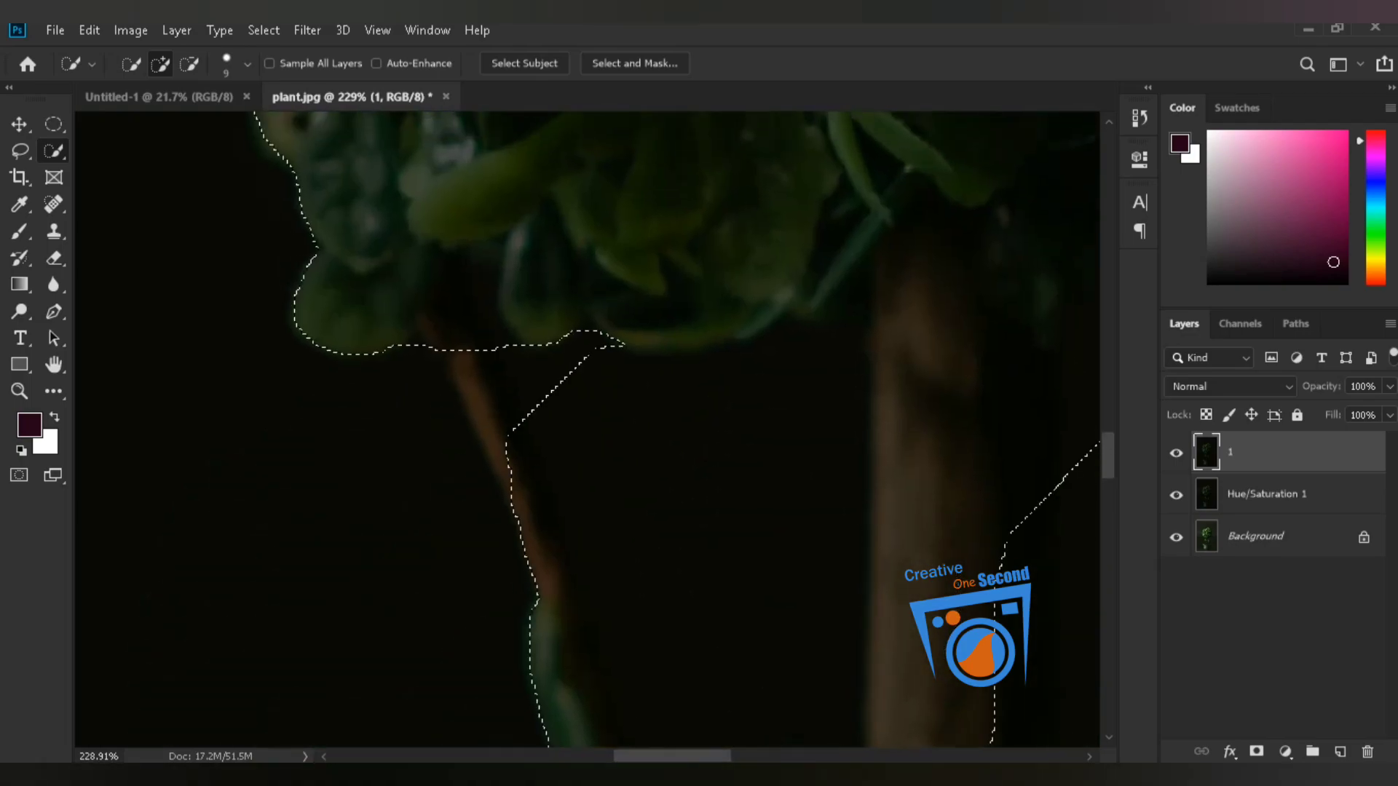
{"action": "left_click", "coordinate": [487, 397]}
{"action": "left_click", "coordinate": [701, 510], "text": "alt"}
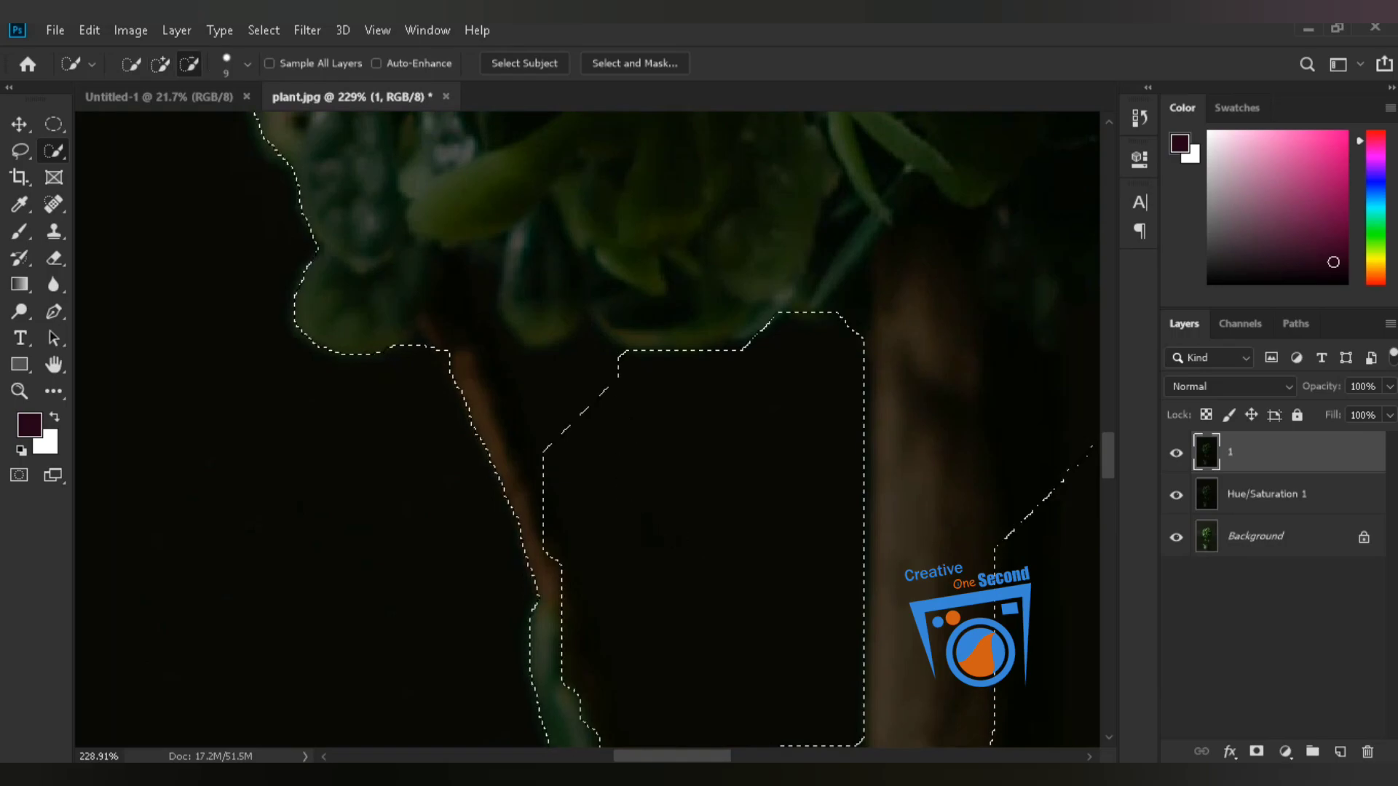
{"action": "left_click", "coordinate": [553, 386], "text": "alt"}
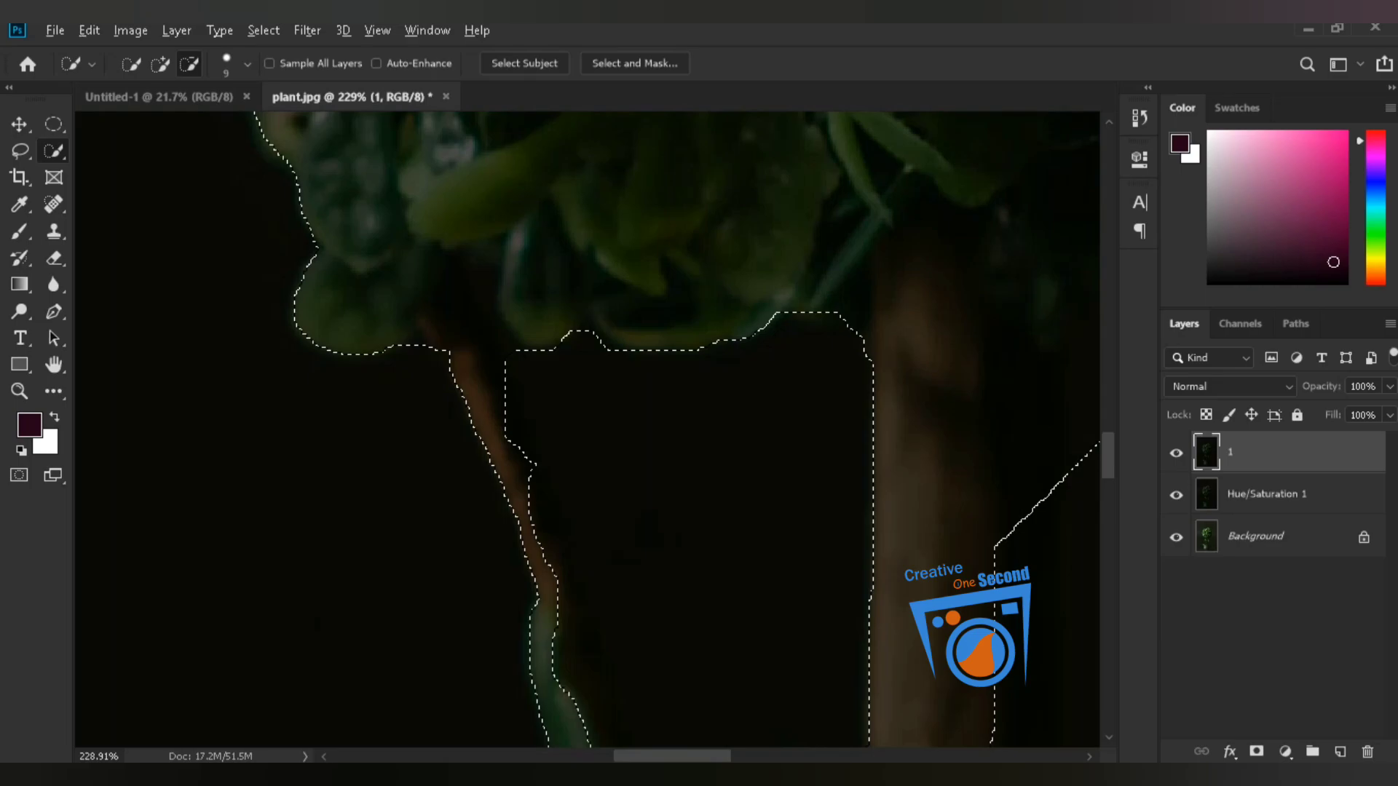
{"action": "left_click_drag", "start_coordinate": [496, 390], "coordinate": [471, 324]}
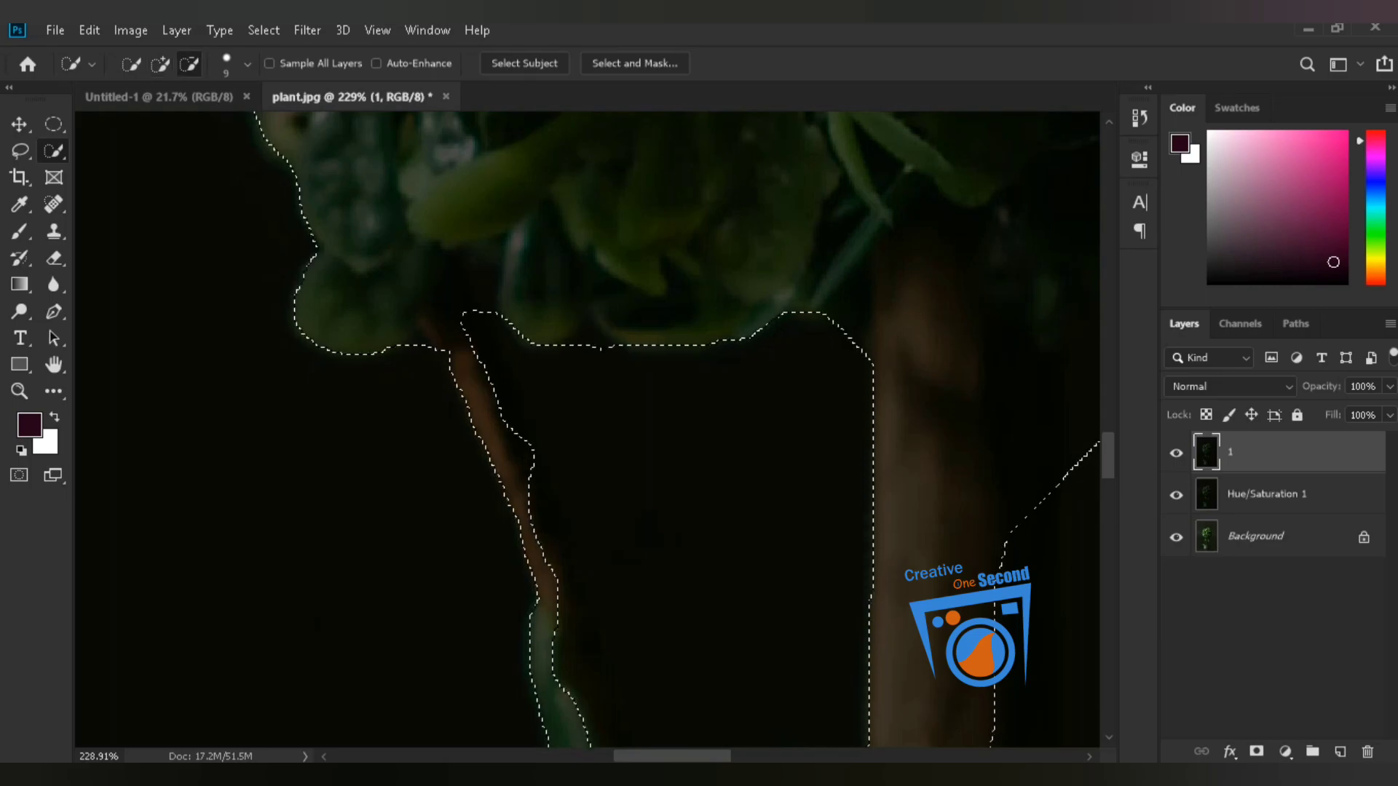
Subtract the dark gap just above the left leaf cluster, undoing the stroke that cuts into the leaves and repeating it.
{"action": "scroll", "coordinate": [587, 430], "scroll_direction": "down", "scroll_amount": 3}
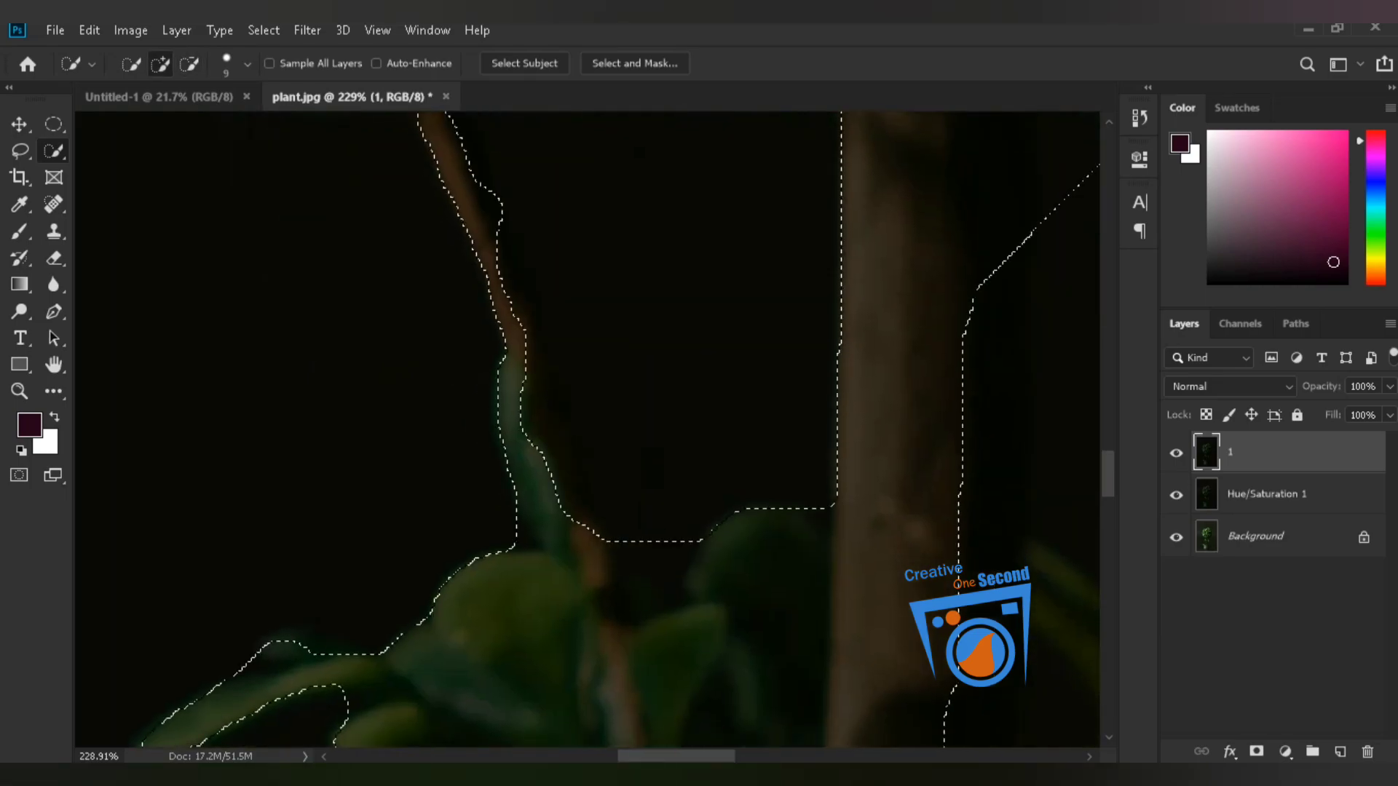
{"action": "left_click_drag", "start_coordinate": [648, 528], "coordinate": [655, 655]}
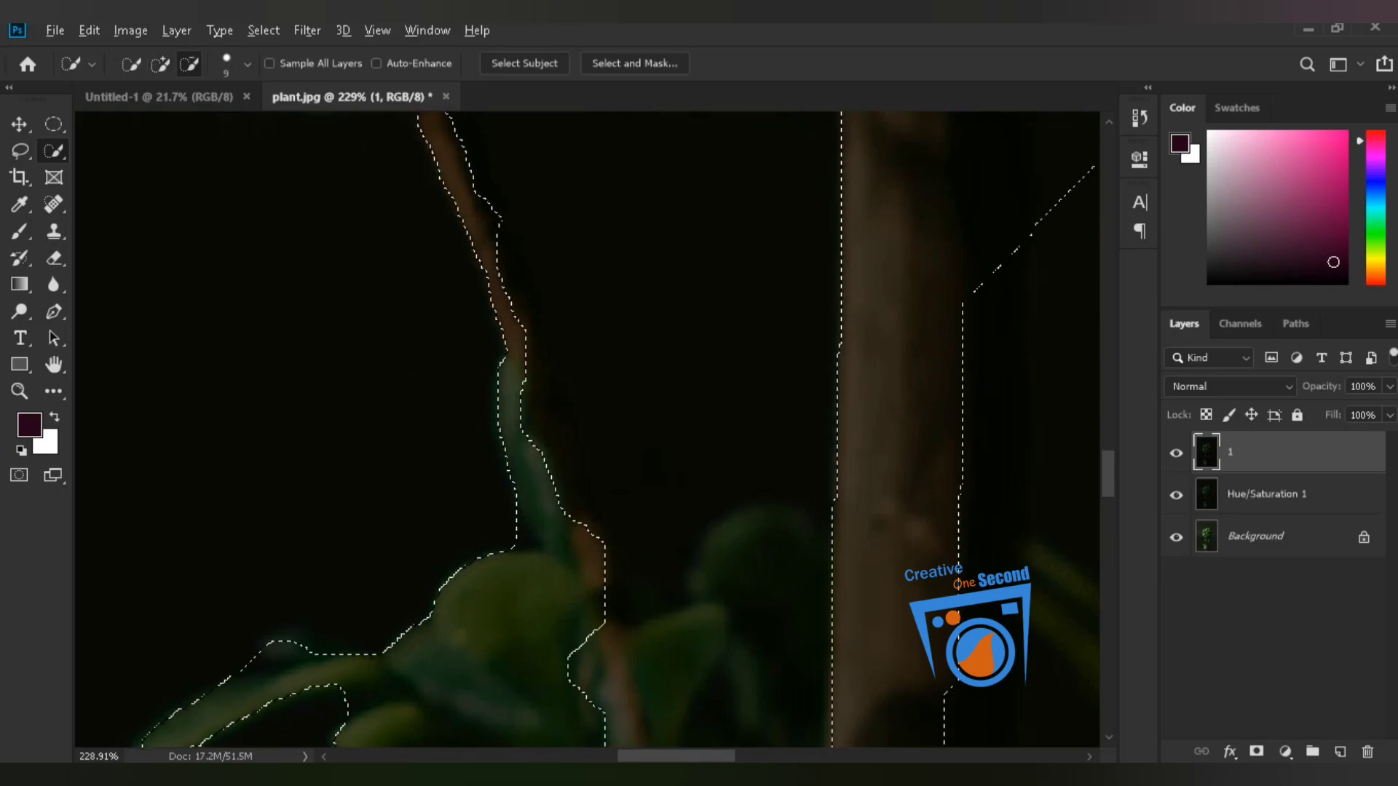
{"action": "key", "text": "ctrl+z"}
{"action": "left_click_drag", "start_coordinate": [651, 535], "coordinate": [630, 619]}
Try to subtract the background between the lower left stem and the trunk, and add the leaves beside the trunk back.
{"action": "scroll", "coordinate": [587, 430], "scroll_direction": "down", "scroll_amount": 10}
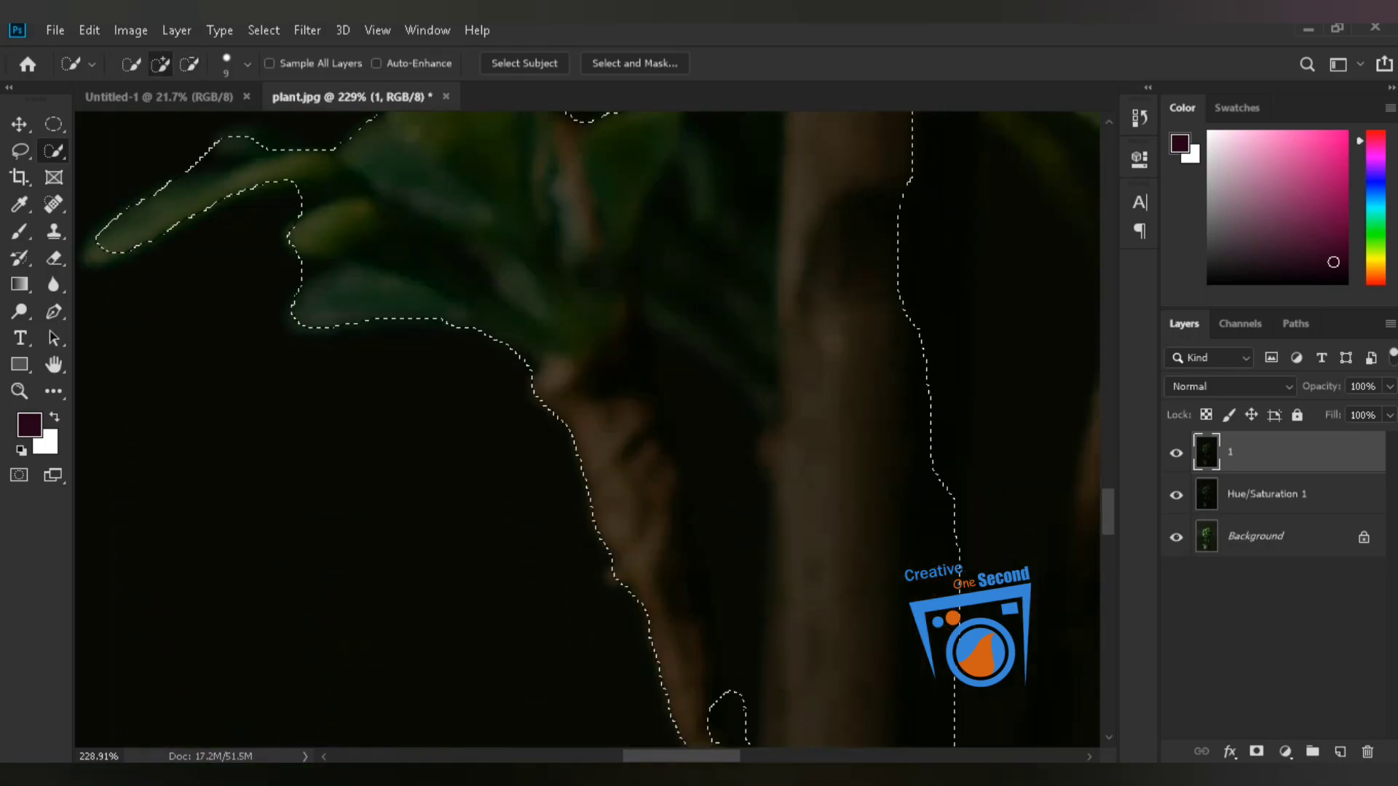
{"action": "mouse_move", "coordinate": [688, 306]}
{"action": "left_mouse_down"}
{"action": "mouse_move", "coordinate": [717, 466]}
{"action": "mouse_move", "coordinate": [728, 655]}
{"action": "left_mouse_up"}
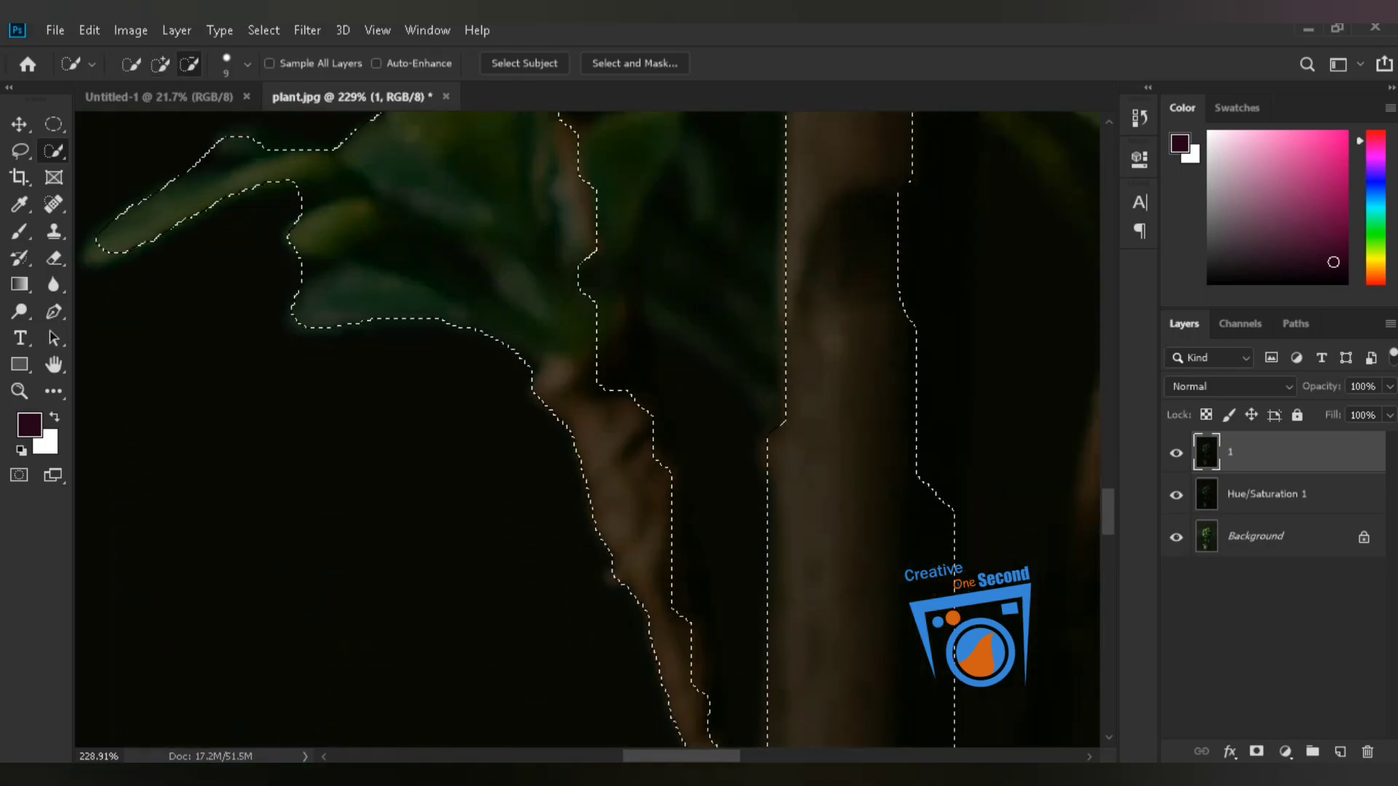
{"action": "scroll", "coordinate": [587, 429], "scroll_direction": "up", "scroll_amount": 4}
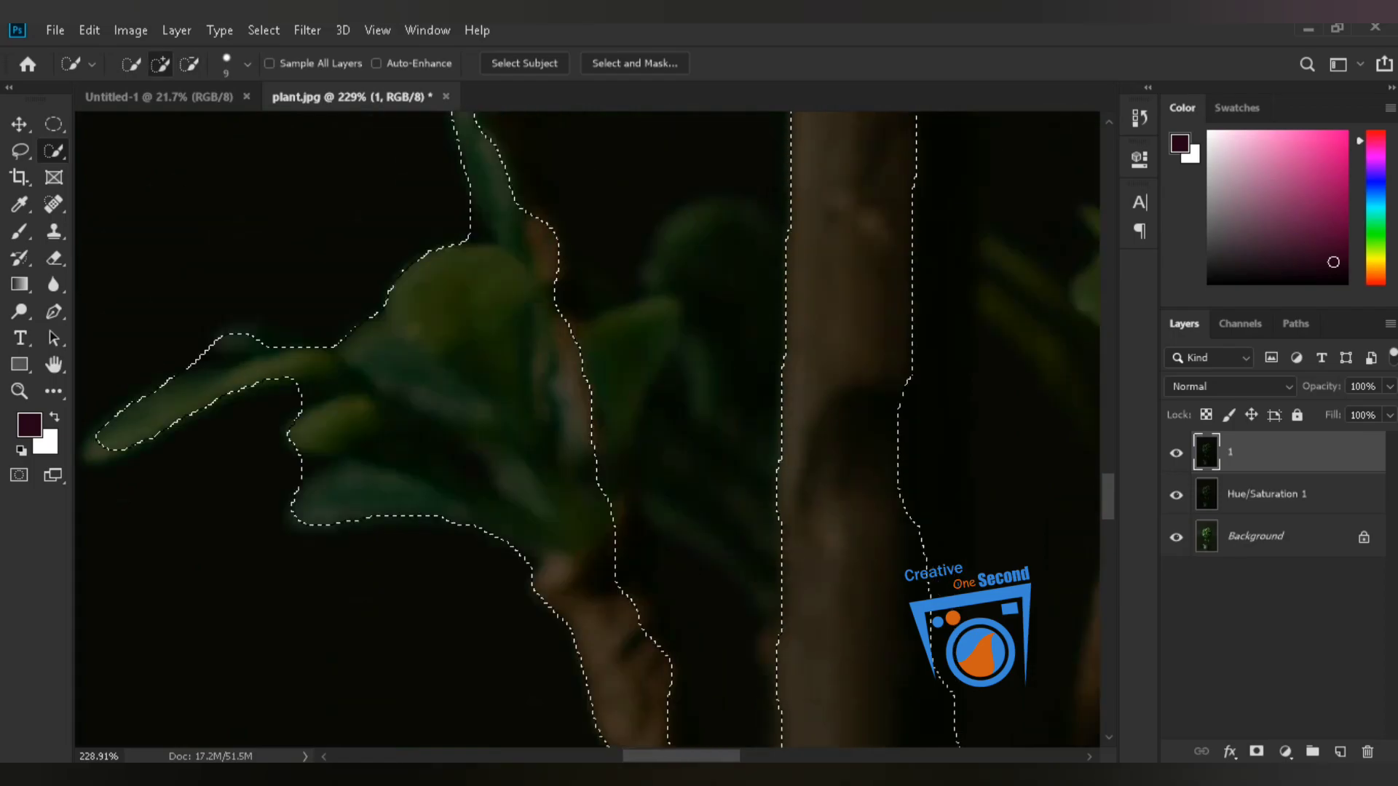
{"action": "left_click_drag", "start_coordinate": [656, 349], "coordinate": [720, 466]}
Reduce the Quick Selection brush to 6 and subtract the dark gap between the lower left stem and the trunk, below the leaves.
{"action": "key", "text": "["}
{"action": "key", "text": "["}
{"action": "key", "text": "["}
{"action": "scroll", "coordinate": [587, 430], "scroll_direction": "down", "scroll_amount": 3}
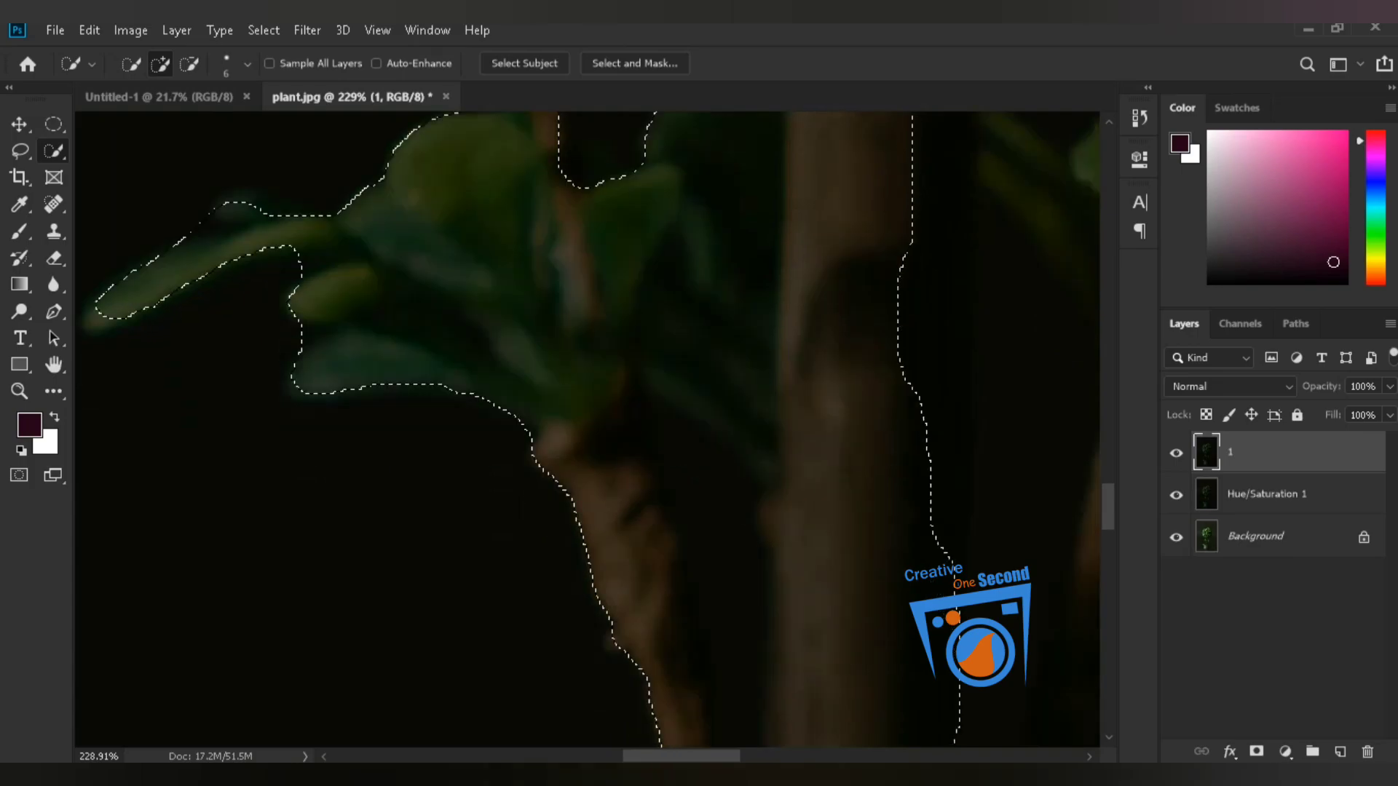
{"action": "scroll", "coordinate": [587, 430], "scroll_direction": "down", "scroll_amount": 3}
{"action": "left_click", "coordinate": [720, 393], "text": "alt"}
{"action": "left_click", "coordinate": [725, 509], "text": "alt"}
{"action": "left_click", "coordinate": [695, 361], "text": "alt"}
{"action": "left_click", "coordinate": [676, 327], "text": "alt"}
{"action": "left_click", "coordinate": [665, 312], "text": "alt"}
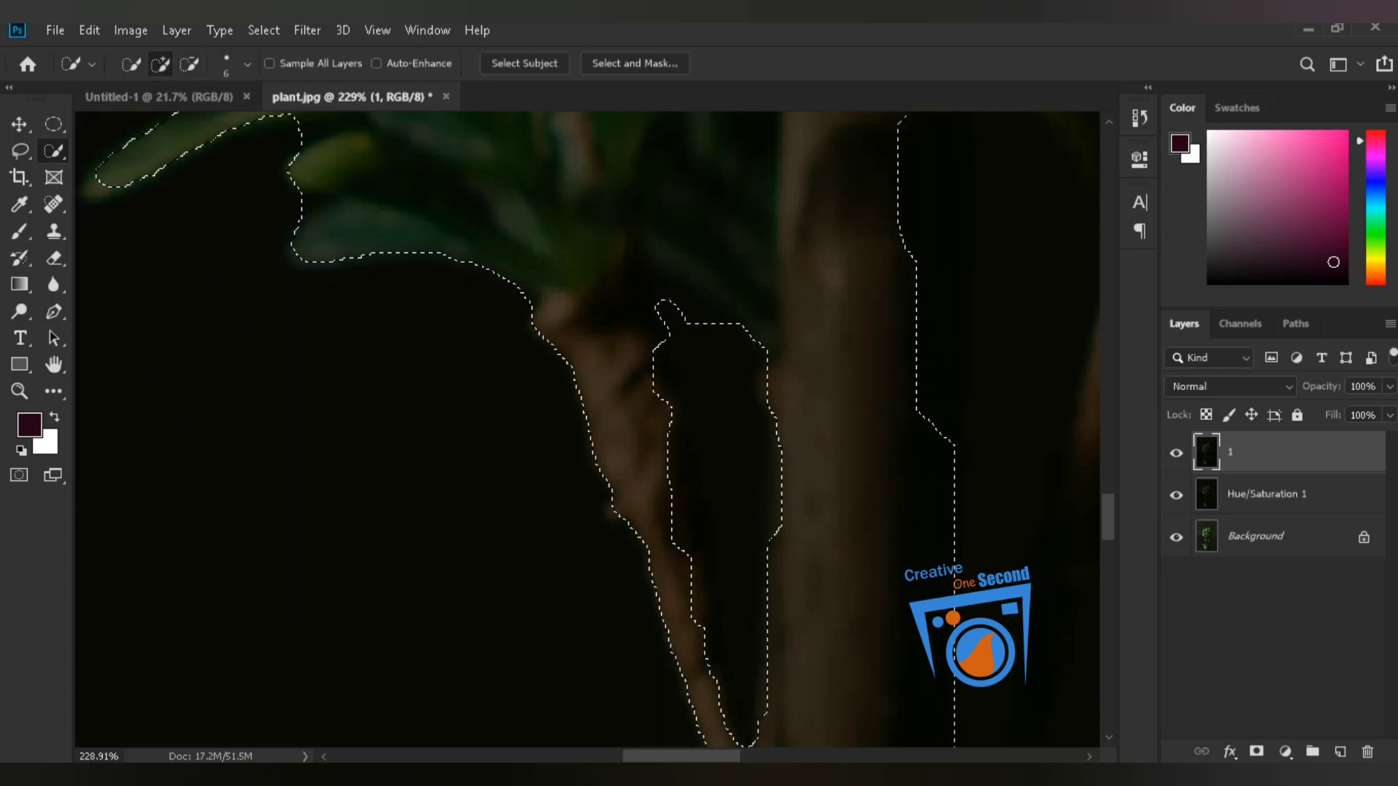
Add the right leaf cluster and its thin stem down to the soil to the selection.
{"action": "key", "text": "ctrl+0"}
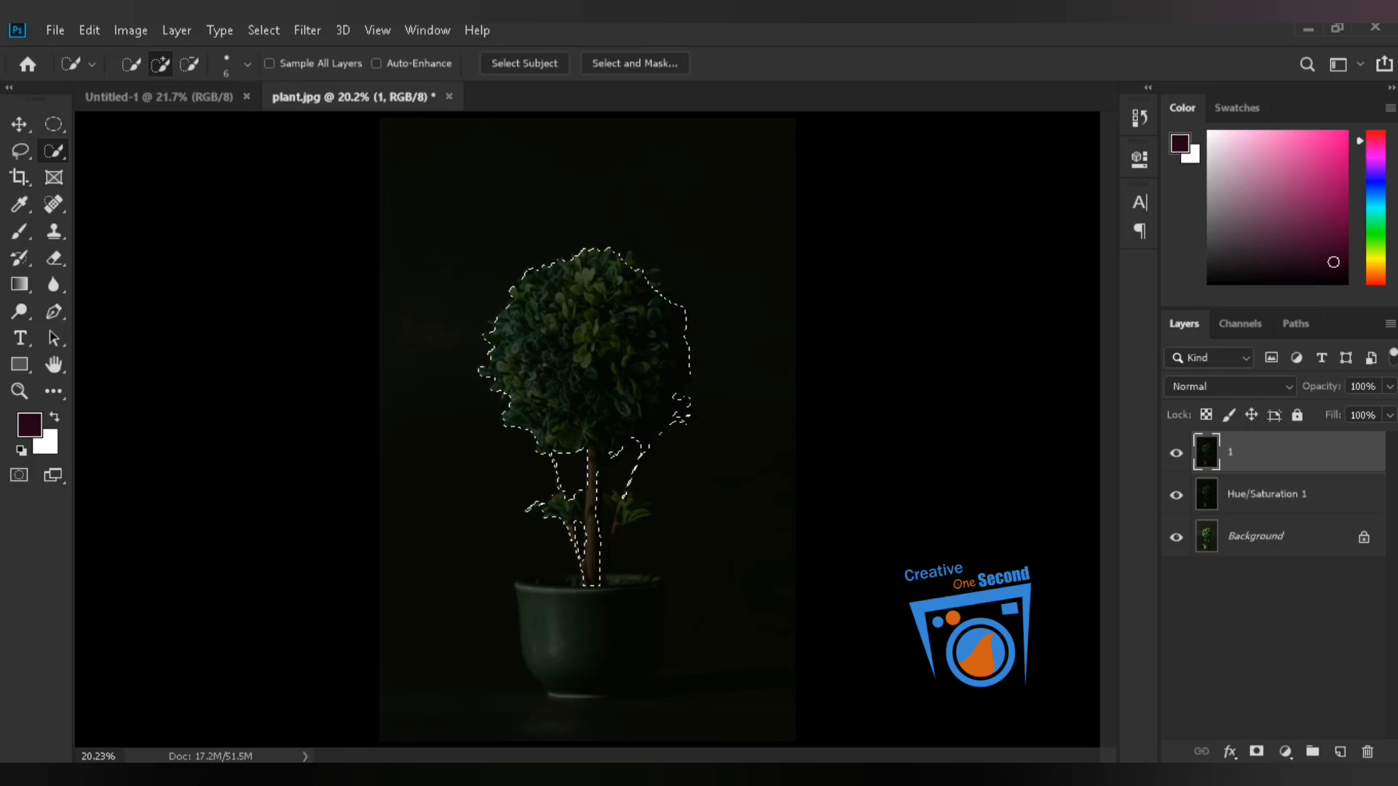
{"action": "scroll", "coordinate": [634, 523], "scroll_direction": "up", "scroll_amount": 6}
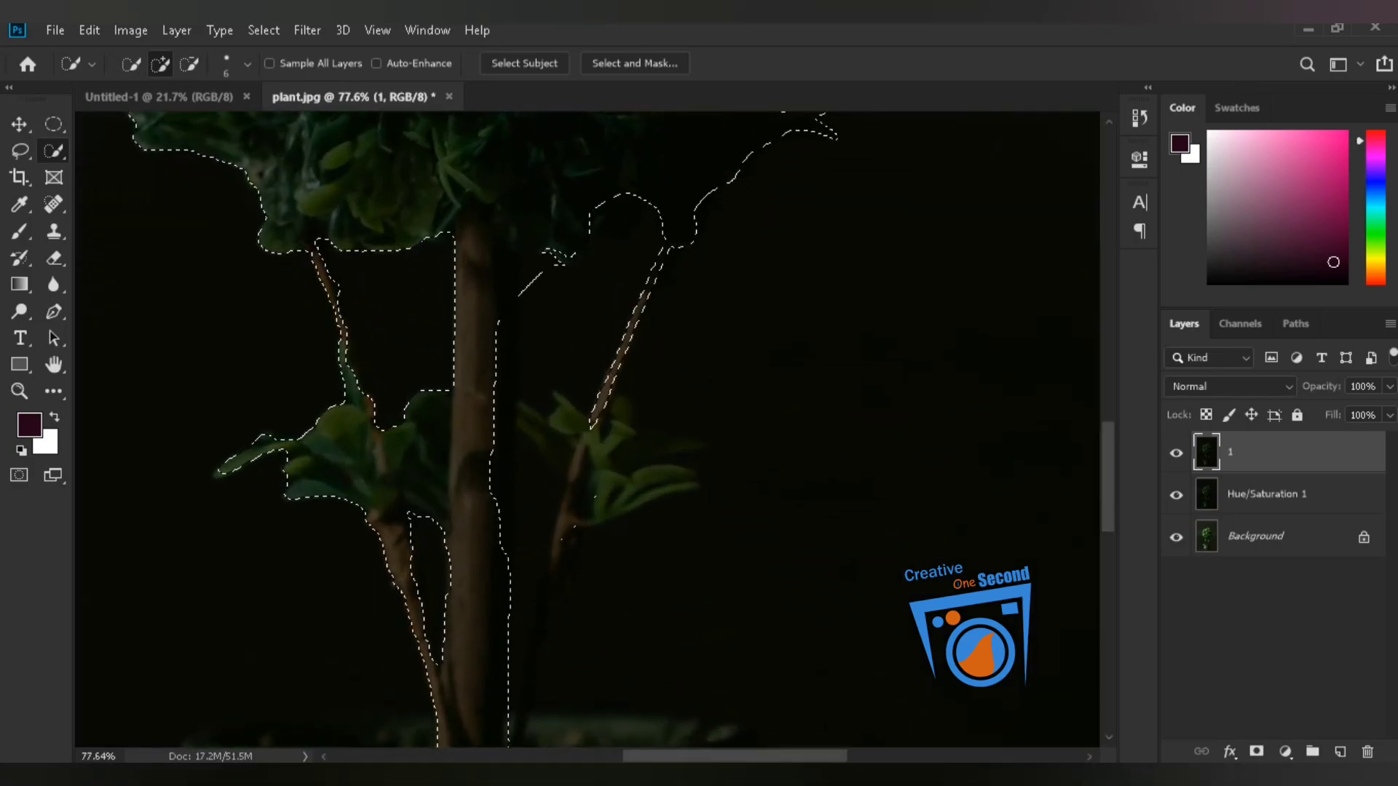
{"action": "scroll", "coordinate": [528, 496], "scroll_direction": "up", "scroll_amount": 3}
{"action": "mouse_move", "coordinate": [527, 495]}
{"action": "left_mouse_down"}
{"action": "mouse_move", "coordinate": [531, 524]}
{"action": "mouse_move", "coordinate": [500, 393]}
{"action": "mouse_move", "coordinate": [466, 356]}
{"action": "mouse_move", "coordinate": [546, 369]}
{"action": "mouse_move", "coordinate": [553, 510]}
{"action": "mouse_move", "coordinate": [590, 408]}
{"action": "mouse_move", "coordinate": [626, 430]}
{"action": "mouse_move", "coordinate": [656, 423]}
{"action": "mouse_move", "coordinate": [634, 503]}
{"action": "left_mouse_up"}
{"action": "mouse_move", "coordinate": [510, 536]}
{"action": "left_mouse_down"}
{"action": "mouse_move", "coordinate": [484, 557]}
{"action": "mouse_move", "coordinate": [455, 553]}
{"action": "mouse_move", "coordinate": [437, 619]}
{"action": "mouse_move", "coordinate": [453, 458]}
{"action": "mouse_move", "coordinate": [395, 725]}
{"action": "mouse_move", "coordinate": [430, 560]}
{"action": "mouse_move", "coordinate": [403, 639]}
{"action": "left_mouse_up"}
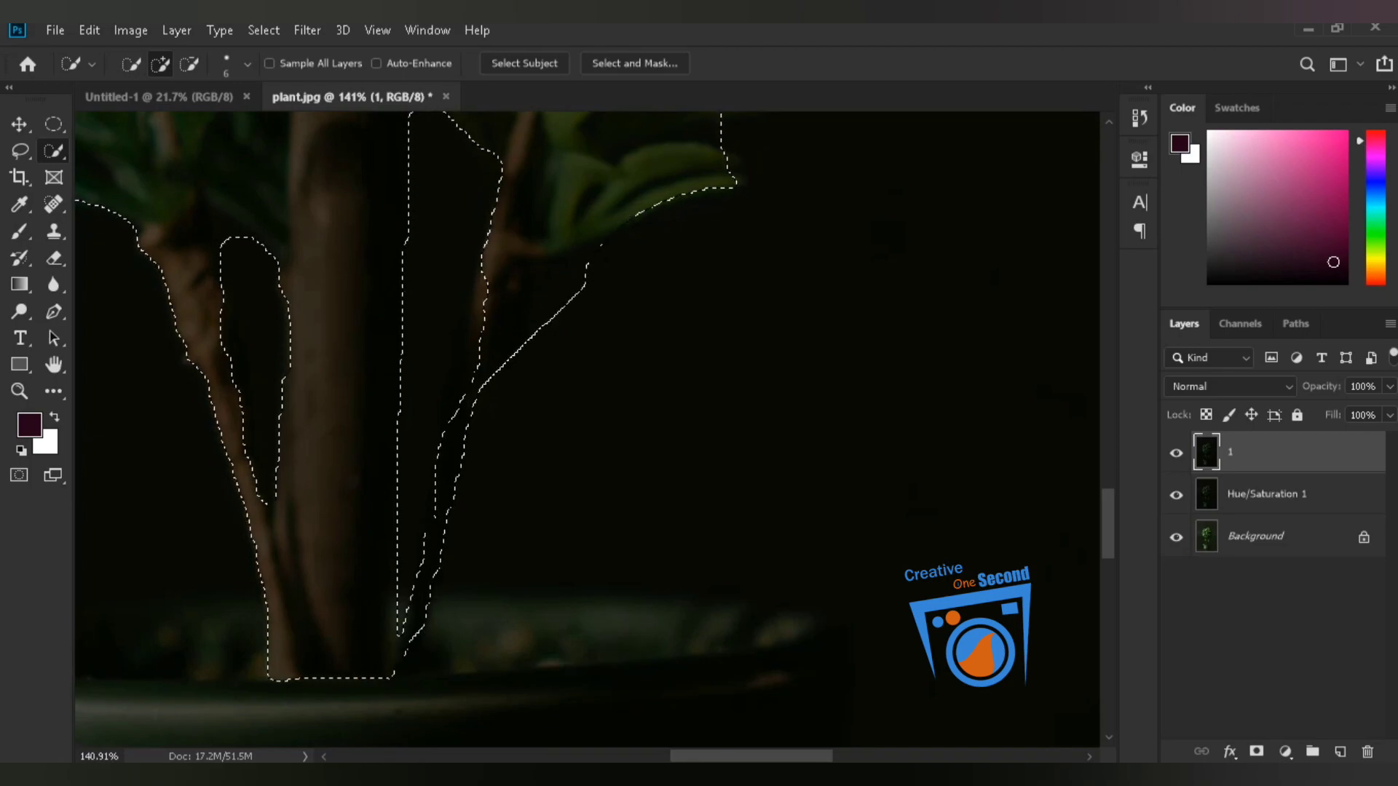
Subtract the dark background beneath the right leaf cluster, along the outer side of its stem.
{"action": "scroll", "coordinate": [587, 430], "scroll_direction": "up", "scroll_amount": 3}
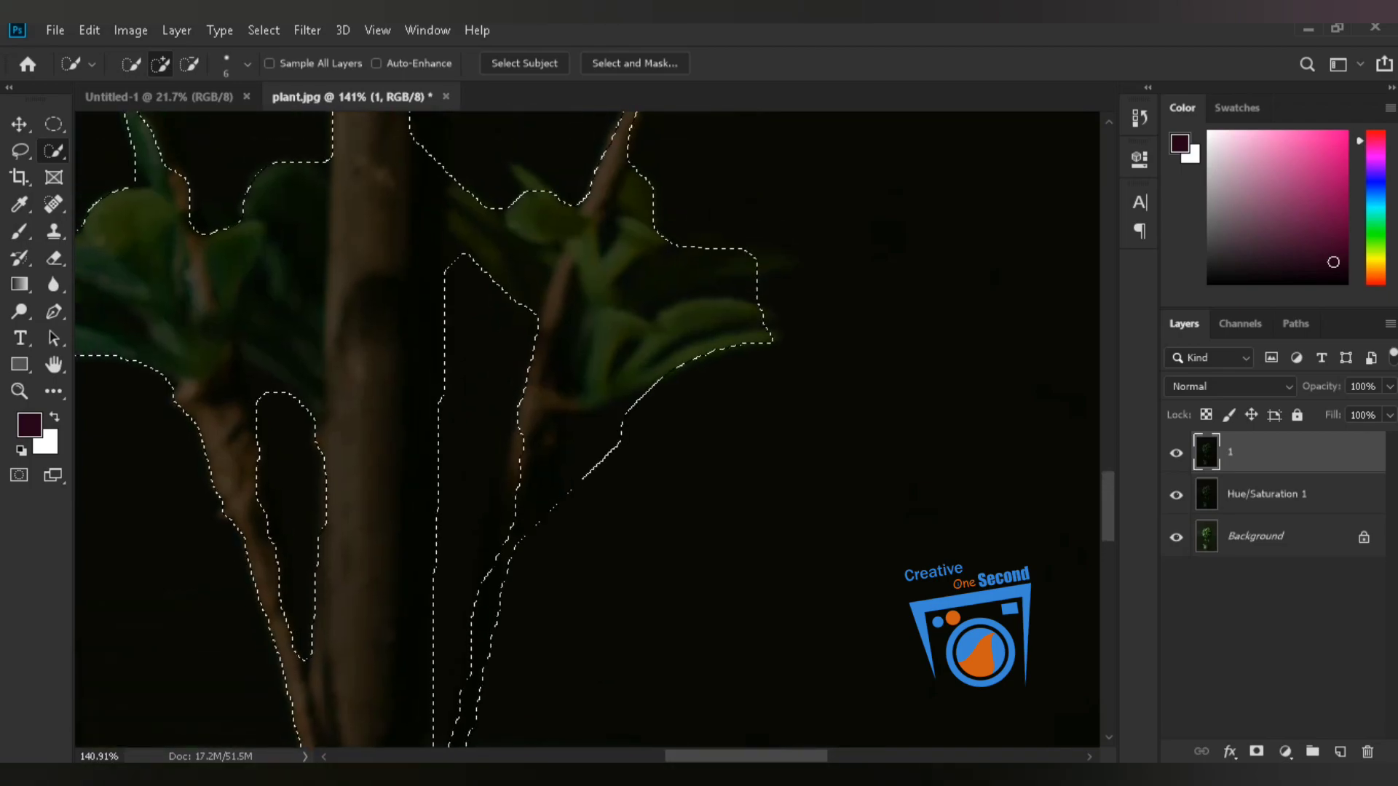
{"action": "left_click", "coordinate": [552, 486], "text": "alt"}
{"action": "left_click", "coordinate": [579, 455], "text": "alt"}
{"action": "left_click", "coordinate": [612, 431], "text": "alt"}
{"action": "left_click", "coordinate": [579, 426], "text": "alt"}
{"action": "left_click", "coordinate": [613, 423], "text": "alt"}
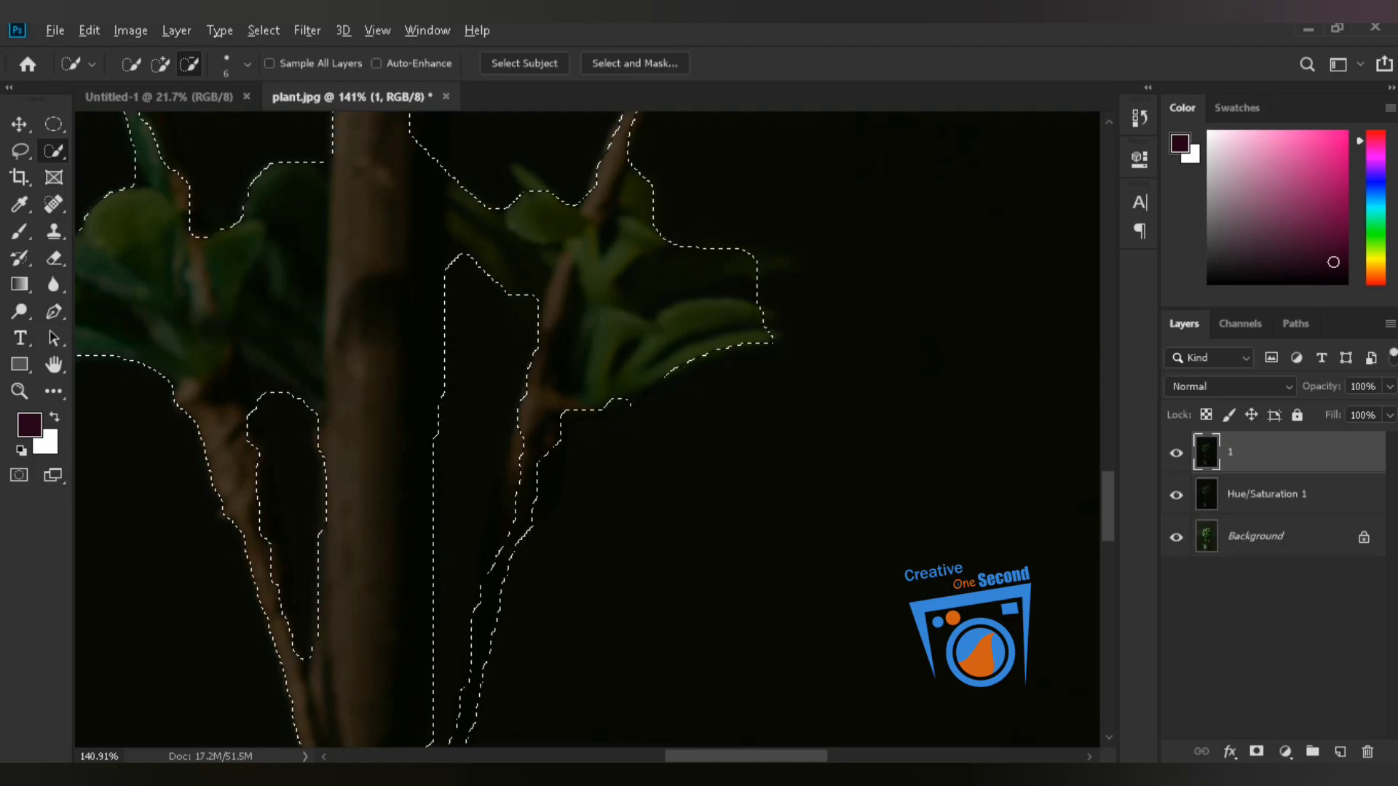
Refine the right leaf cluster's selection by including its leaf tips and subtracting the small dark gaps between the leaves.
{"action": "scroll", "coordinate": [587, 430], "scroll_direction": "up", "scroll_amount": 3}
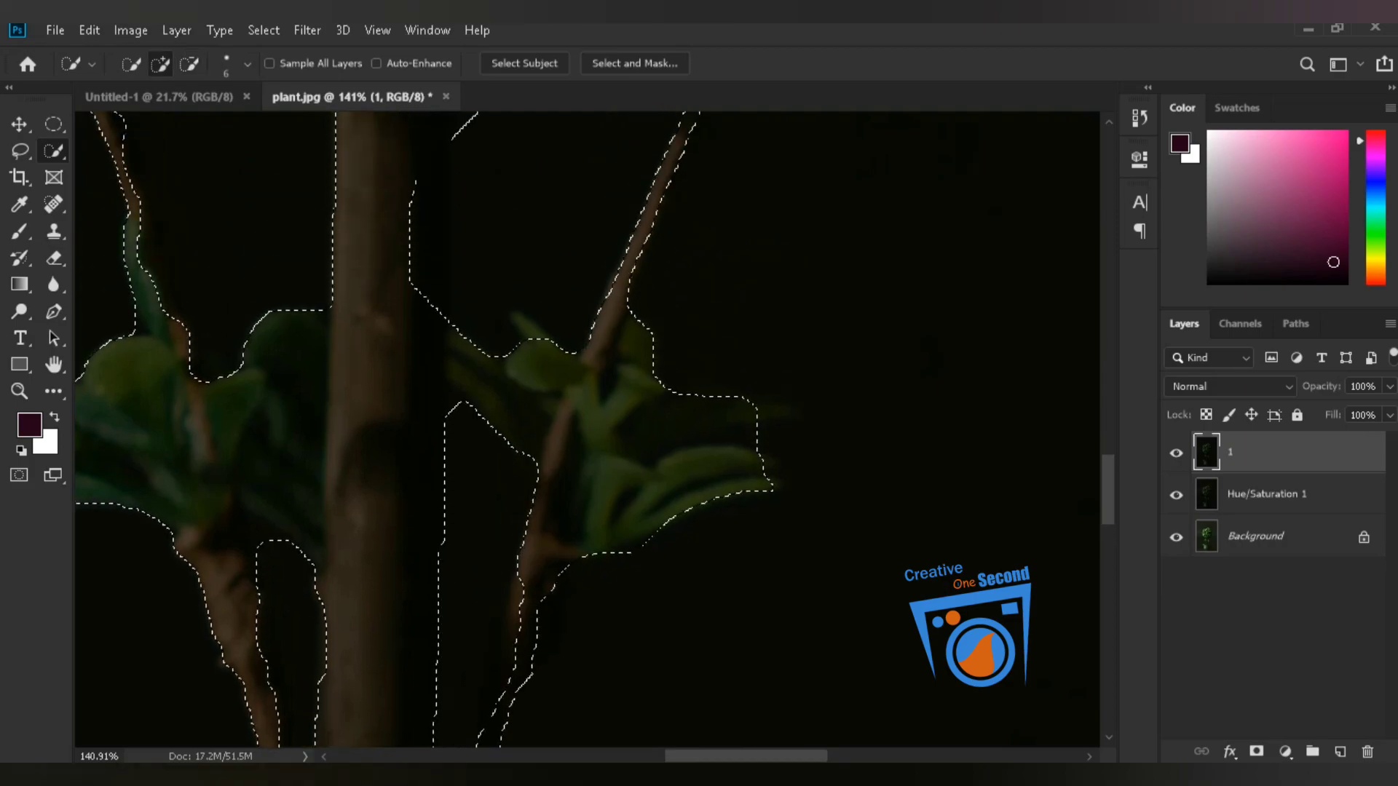
{"action": "left_click", "coordinate": [737, 436], "text": "alt"}
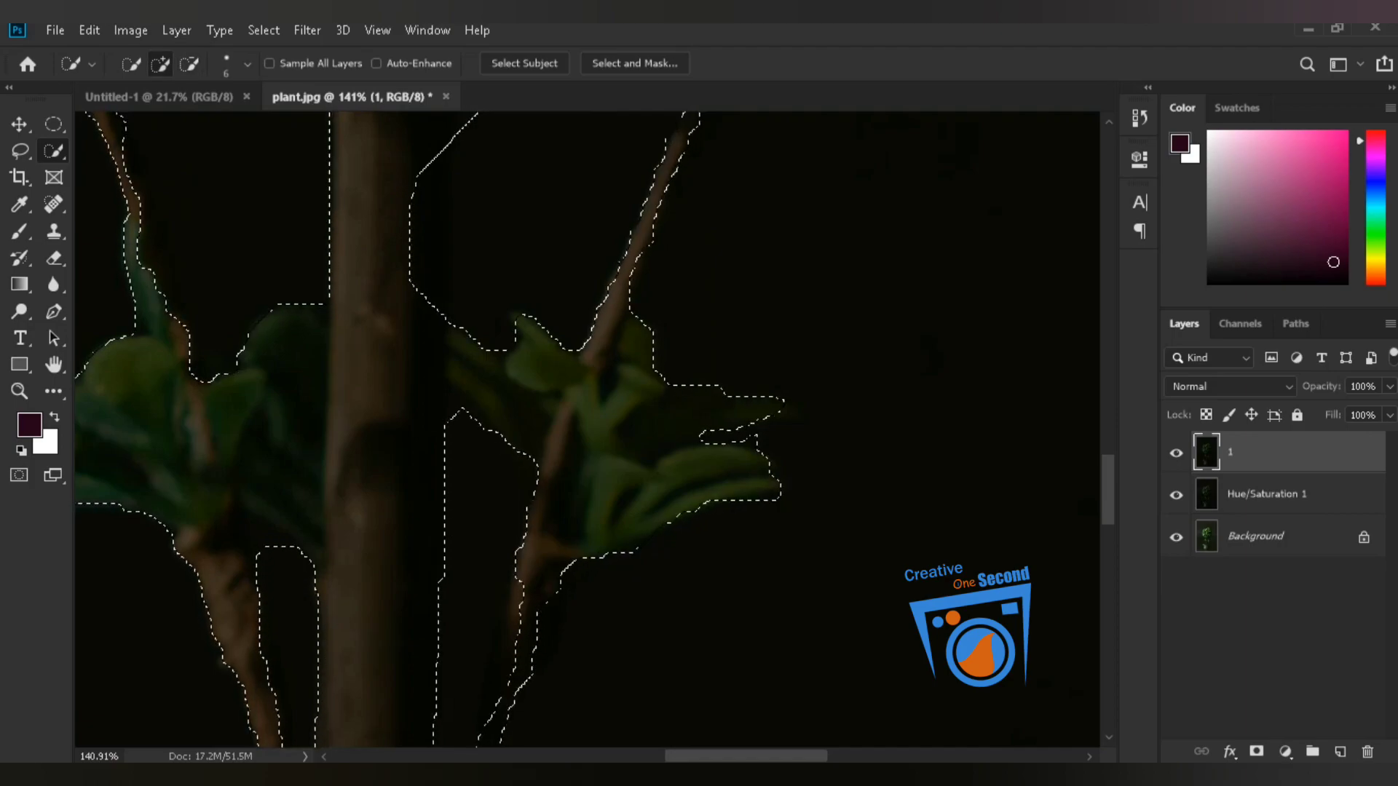
{"action": "key", "text": "alt"}
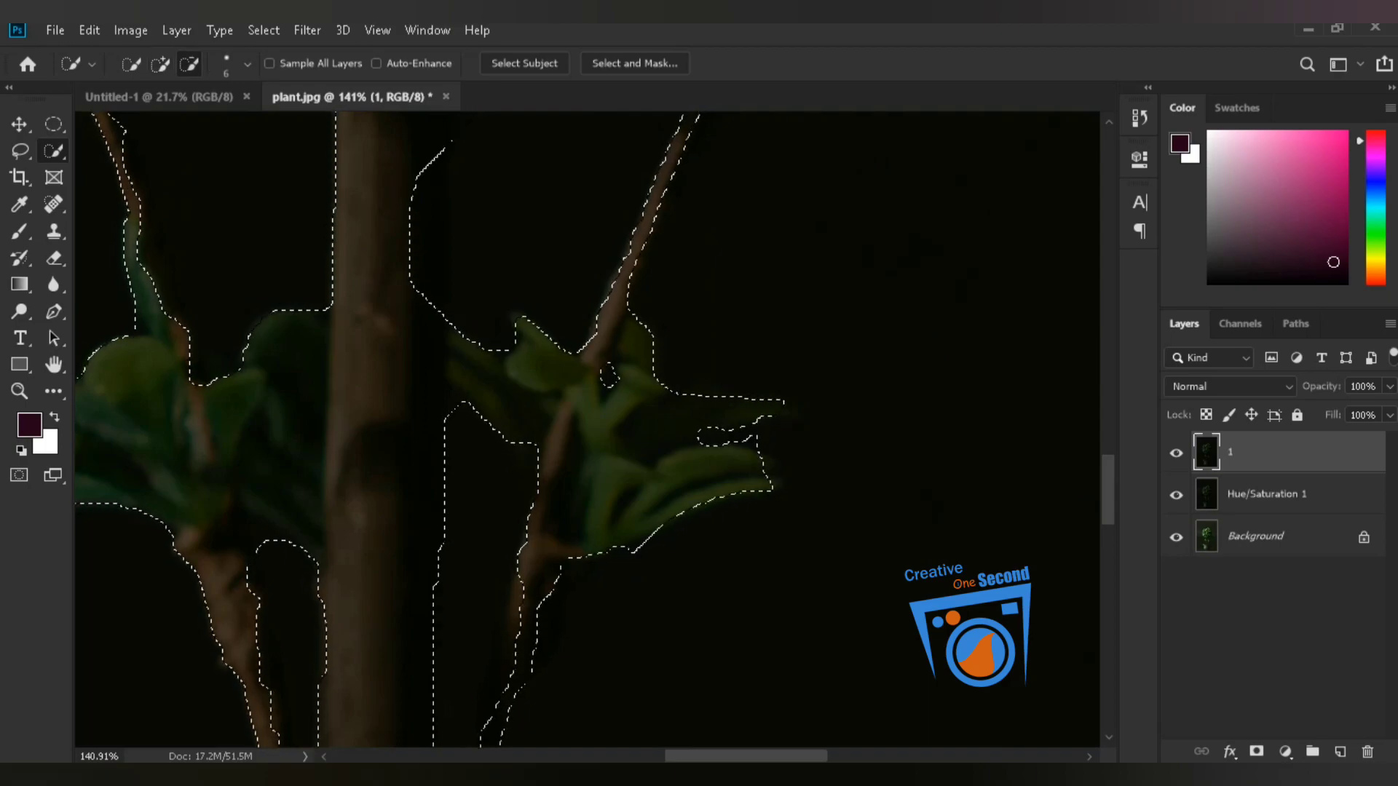
{"action": "key", "text": "alt"}
{"action": "key", "text": "alt"}
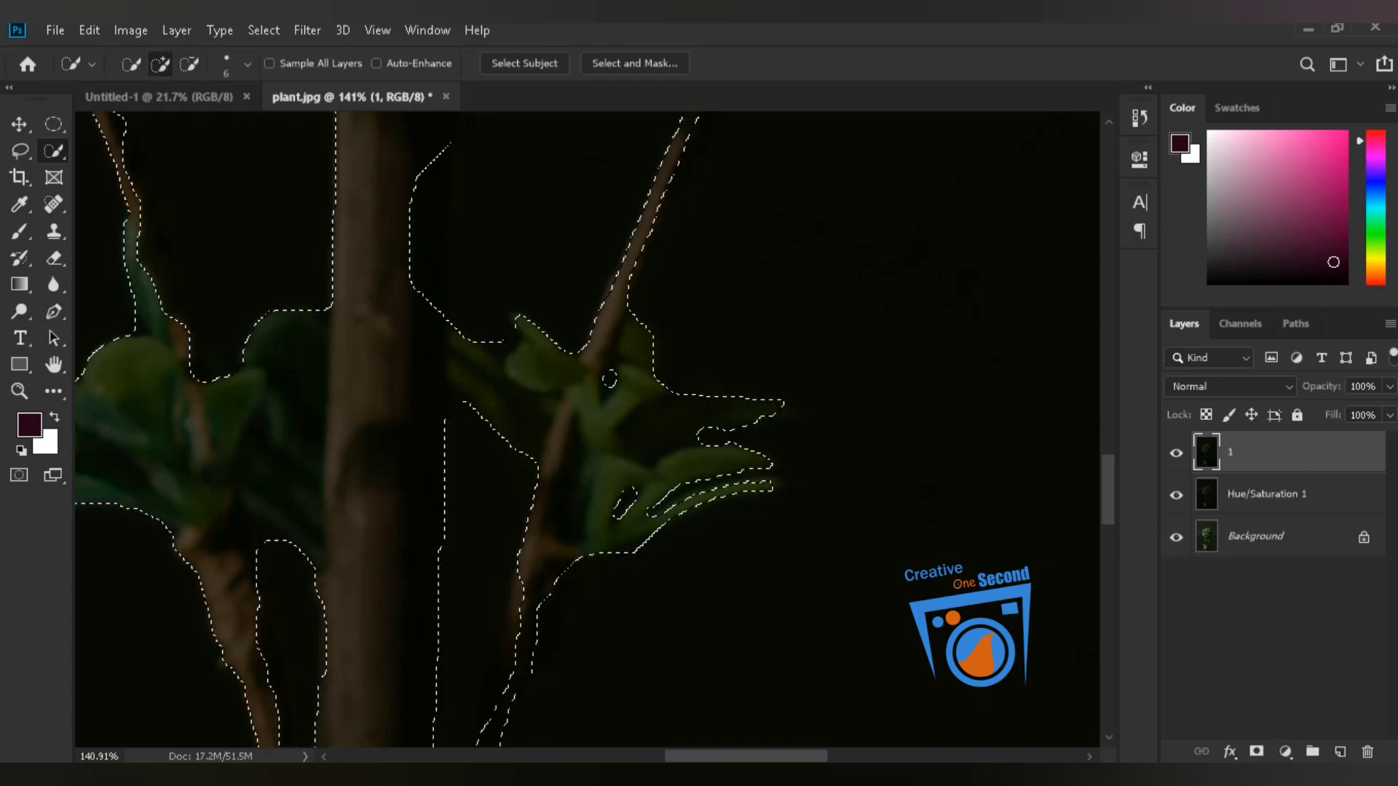
{"action": "left_click_drag", "start_coordinate": [510, 437], "coordinate": [735, 293]}
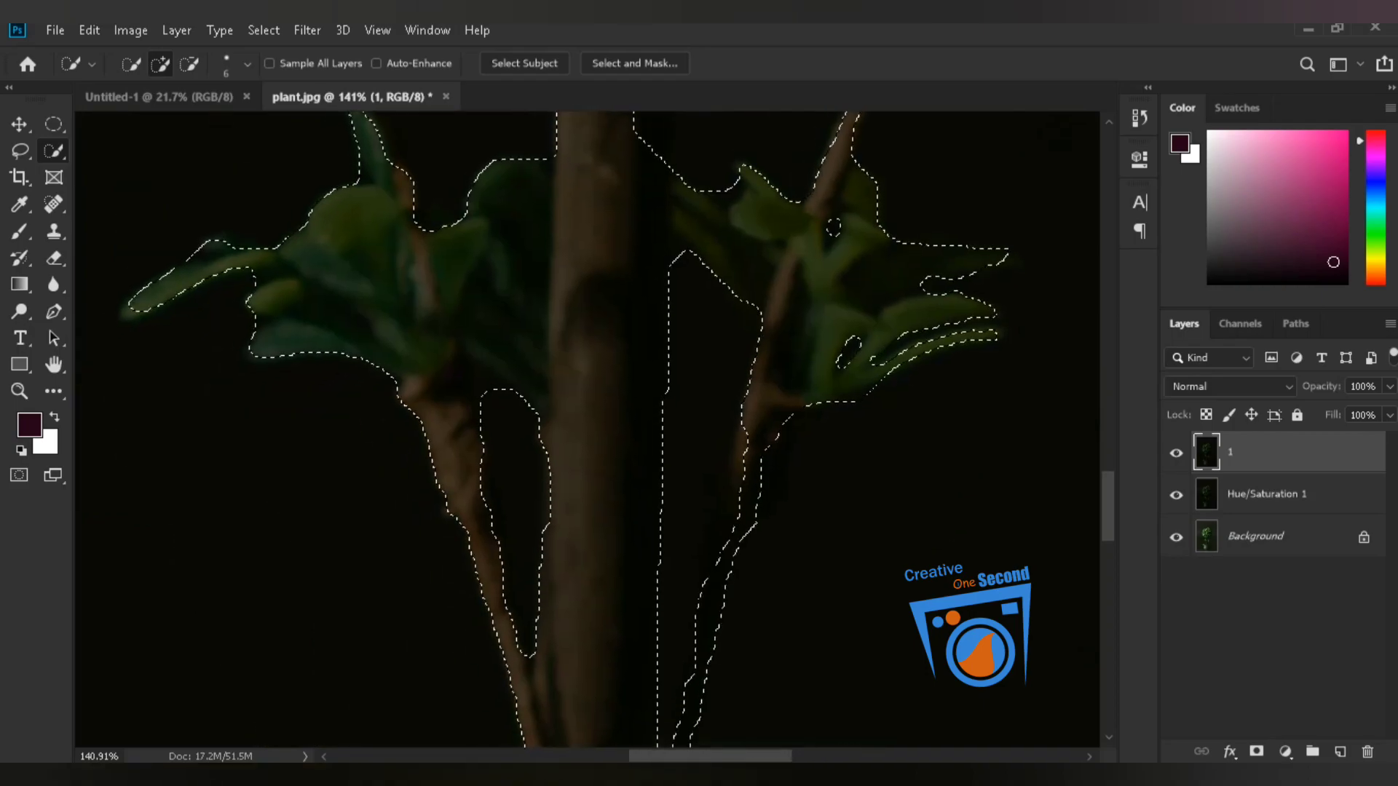
{"action": "scroll", "coordinate": [587, 430], "scroll_direction": "down", "scroll_amount": 2}
{"action": "scroll", "coordinate": [587, 430], "scroll_direction": "up", "scroll_amount": 6}
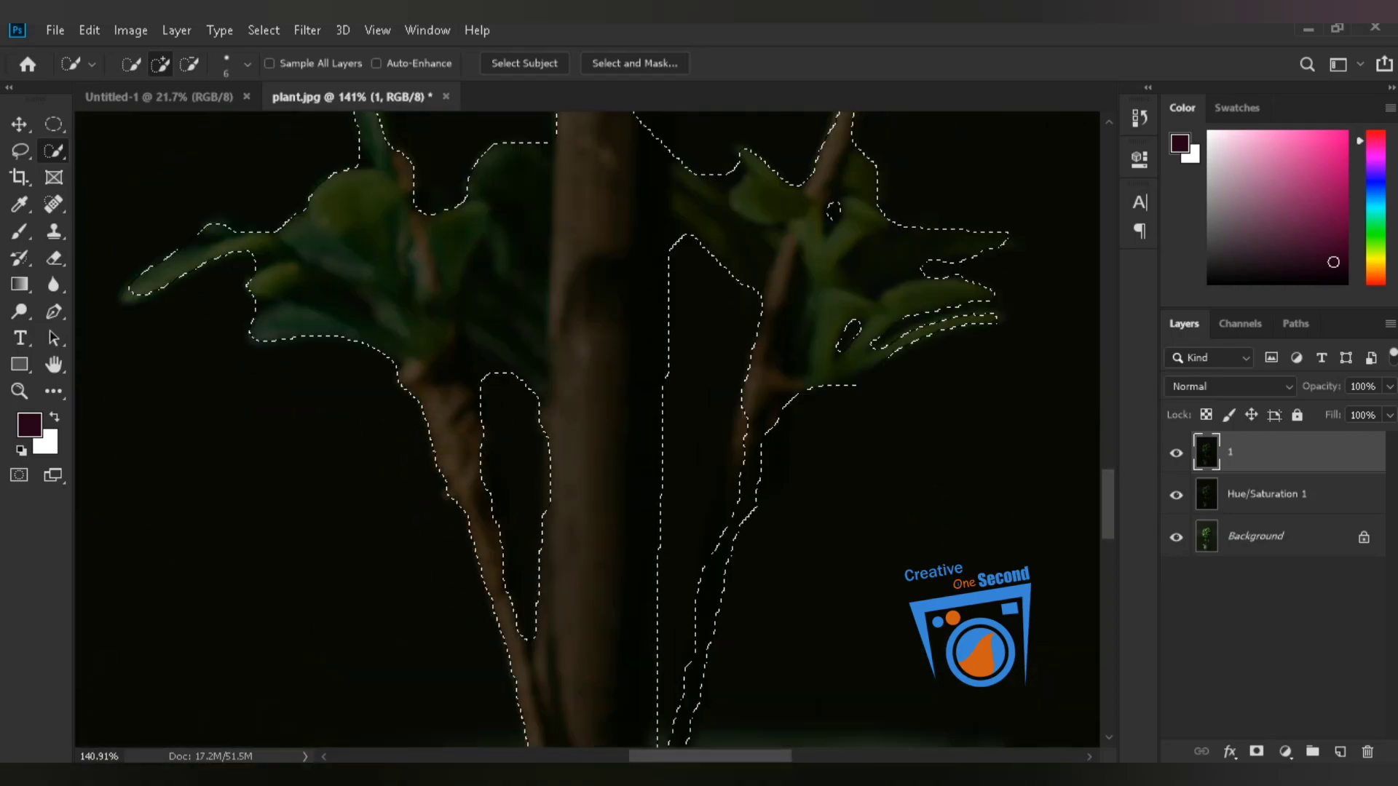
Add the protruding leaves on the upper right edge of the round crown to the selection.
{"action": "key", "text": "ctrl+0"}
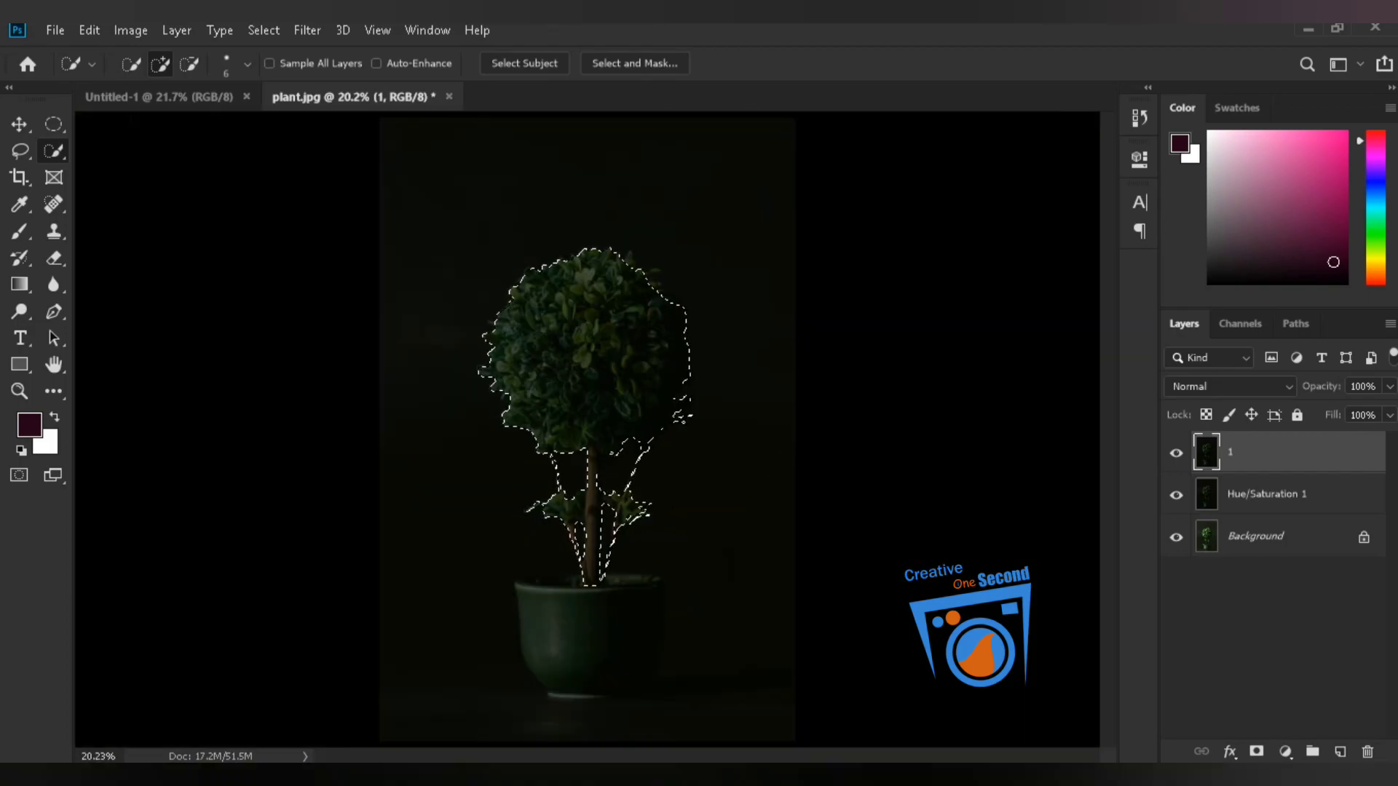
{"action": "scroll", "coordinate": [628, 284], "scroll_direction": "up", "scroll_amount": 10}
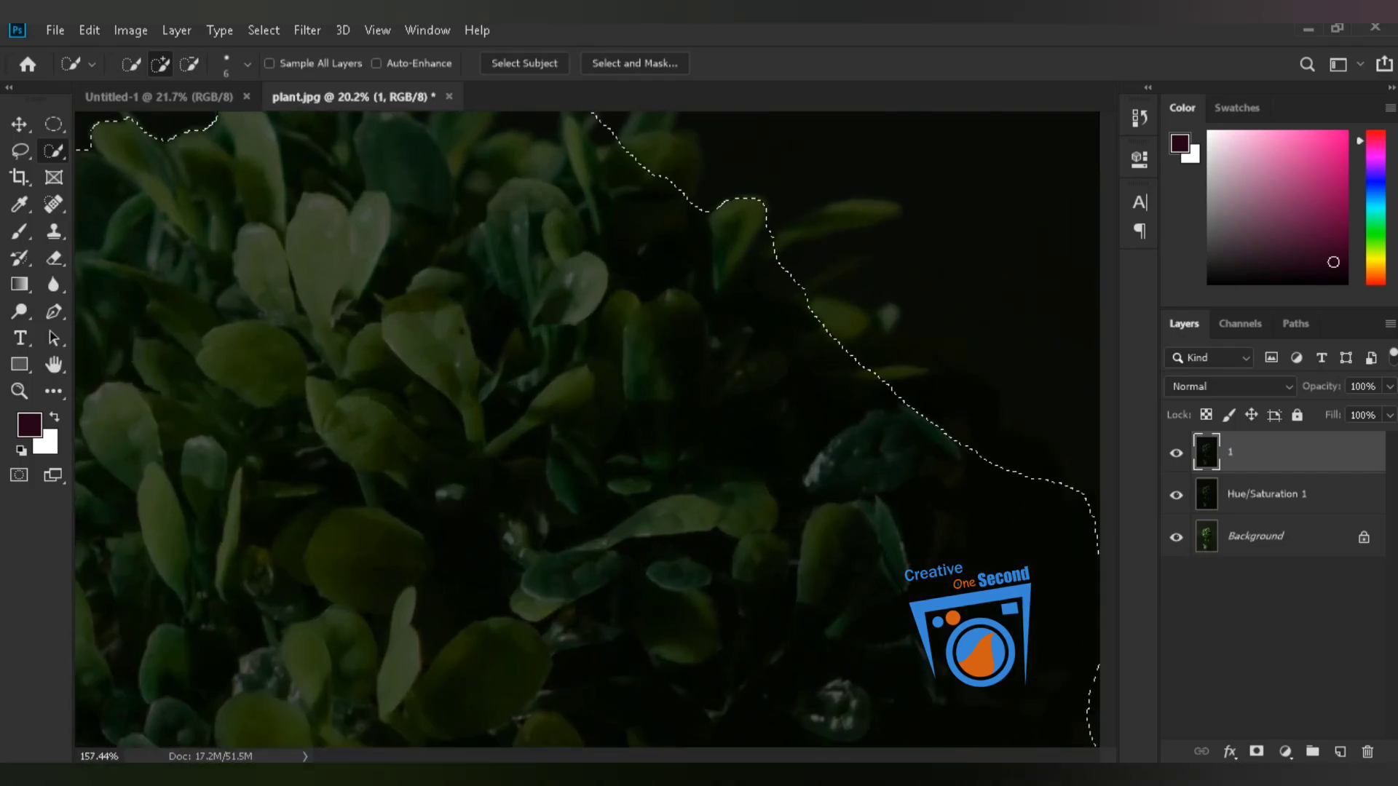
{"action": "scroll", "coordinate": [586, 429], "scroll_direction": "up", "scroll_amount": 5}
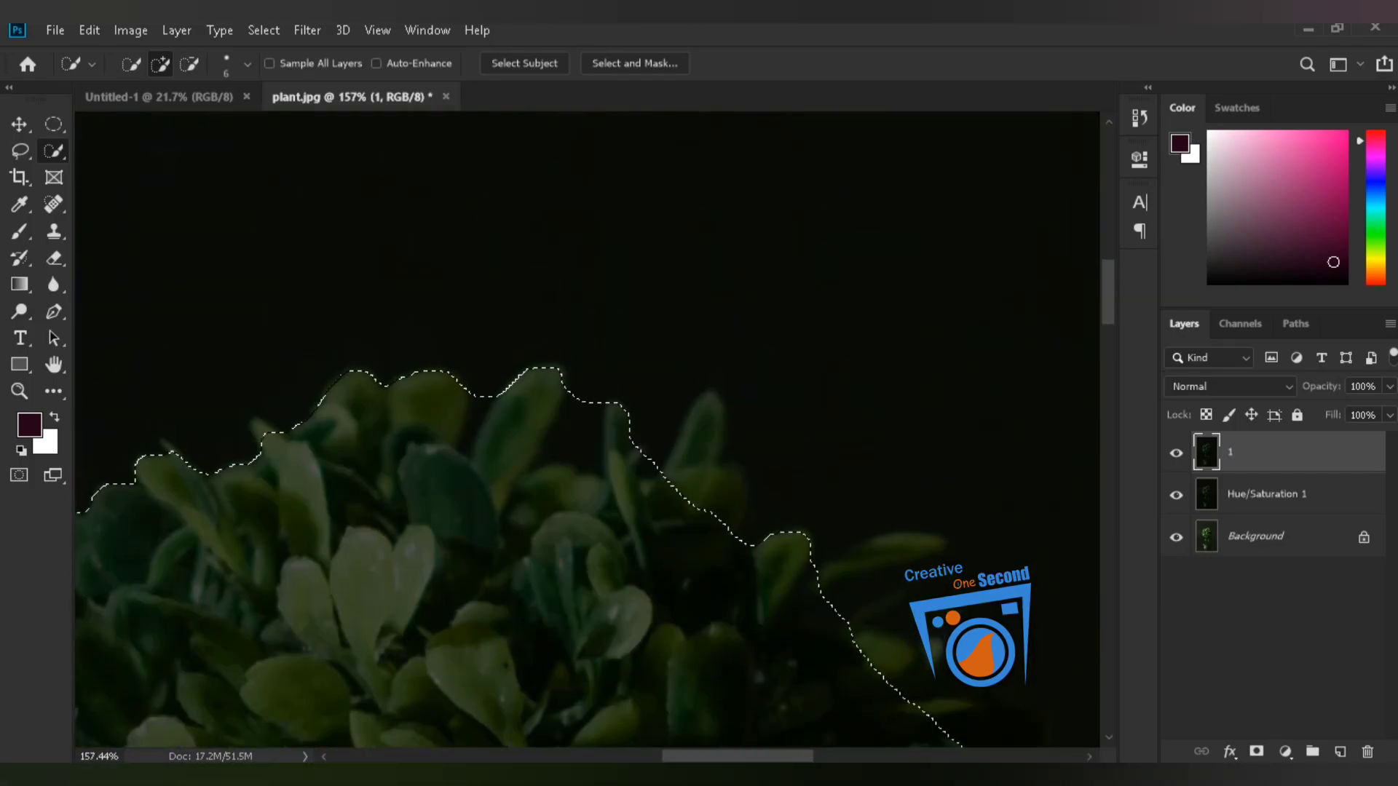
{"action": "left_click_drag", "start_coordinate": [717, 481], "coordinate": [732, 510]}
{"action": "mouse_move", "coordinate": [765, 539]}
{"action": "left_mouse_down"}
{"action": "mouse_move", "coordinate": [823, 568]}
{"action": "mouse_move", "coordinate": [943, 543]}
{"action": "mouse_move", "coordinate": [817, 341]}
{"action": "left_mouse_up"}
{"action": "mouse_move", "coordinate": [750, 379]}
{"action": "left_mouse_down"}
{"action": "mouse_move", "coordinate": [790, 466]}
{"action": "mouse_move", "coordinate": [807, 459]}
{"action": "mouse_move", "coordinate": [848, 499]}
{"action": "left_mouse_up"}
Extend the selection over the small leaf tips further down the crown's right edge.
{"action": "scroll", "coordinate": [587, 429], "scroll_direction": "down", "scroll_amount": 3}
{"action": "scroll", "coordinate": [586, 430], "scroll_direction": "right", "scroll_amount": 4}
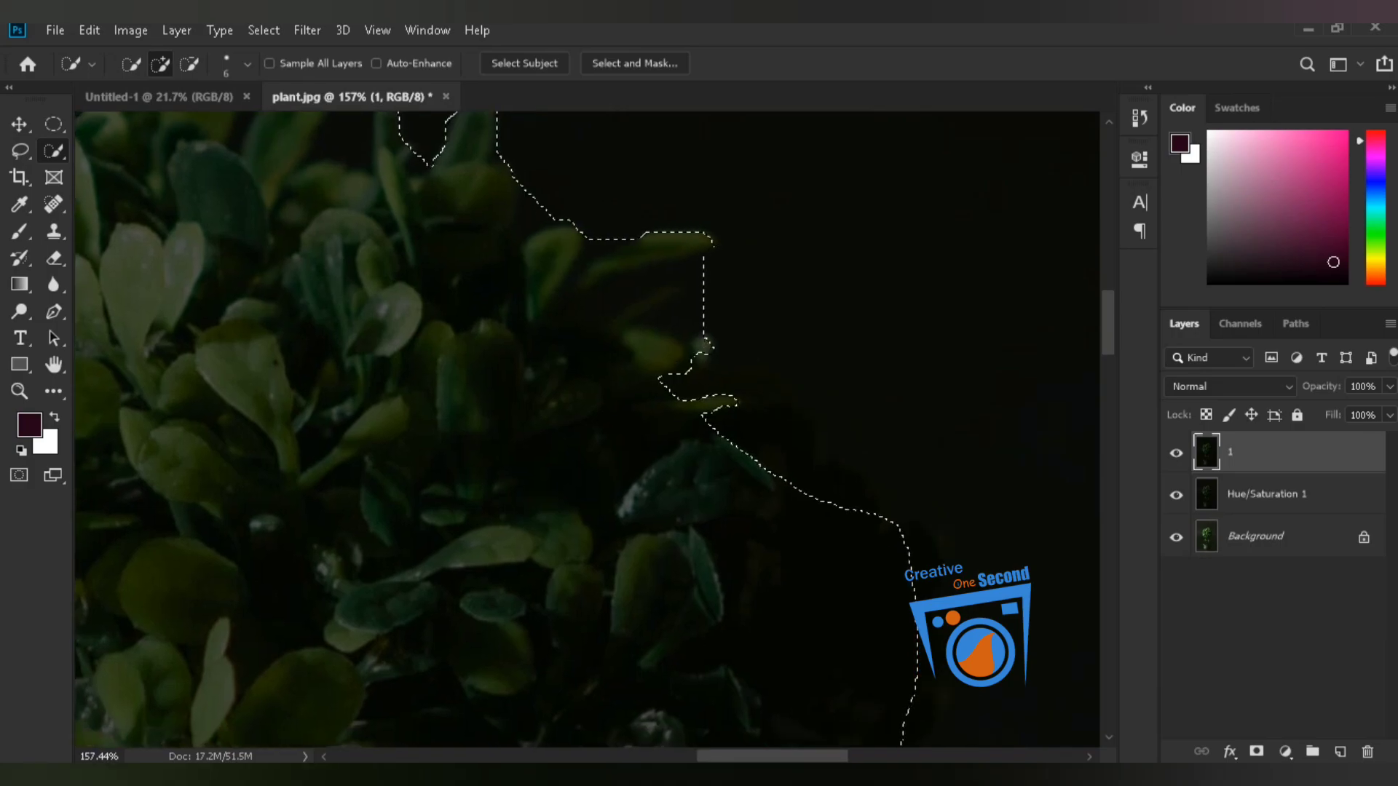
{"action": "left_click", "coordinate": [705, 348]}
{"action": "mouse_move", "coordinate": [728, 429]}
{"action": "left_mouse_down"}
{"action": "mouse_move", "coordinate": [786, 437]}
{"action": "mouse_move", "coordinate": [844, 474]}
{"action": "left_mouse_up"}
{"action": "left_click", "coordinate": [910, 510]}
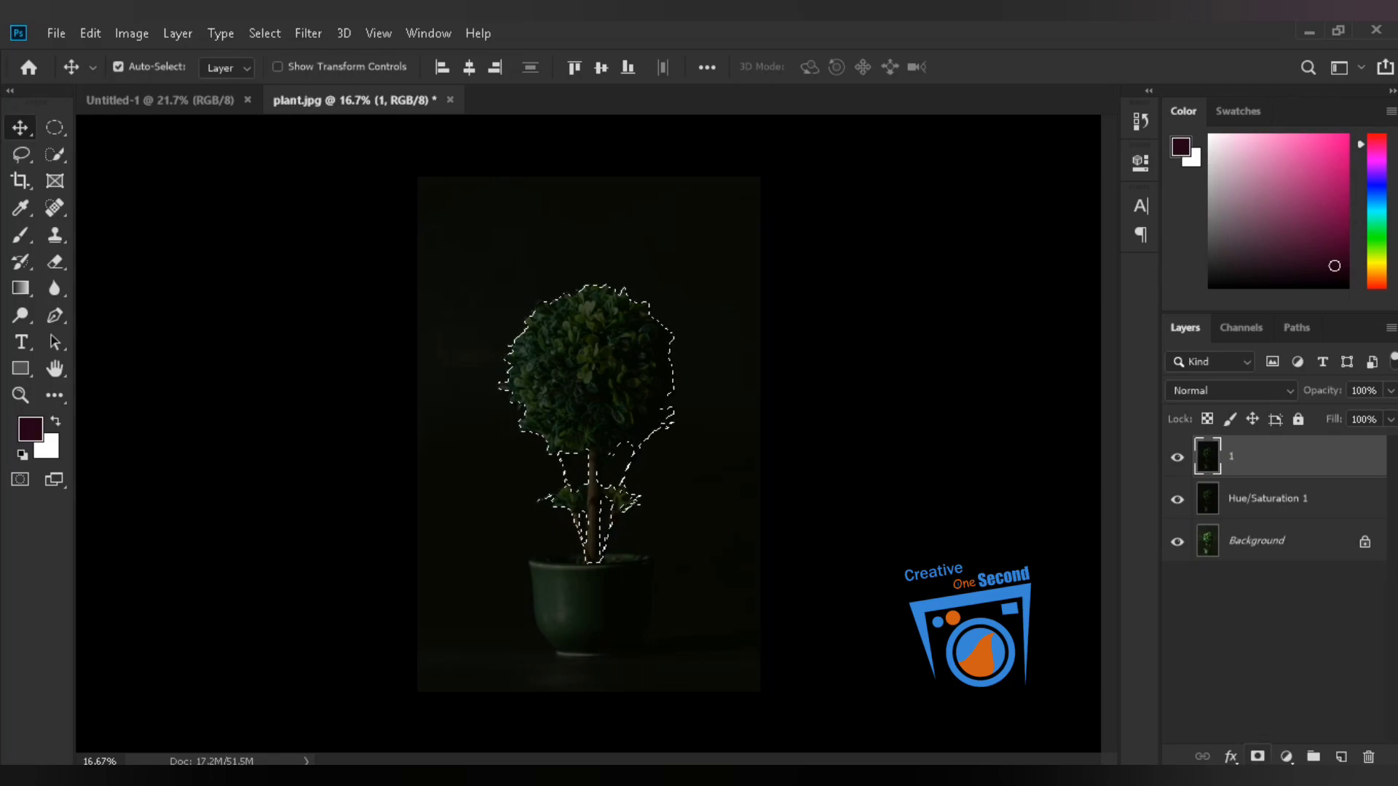
Mask layer 1 with the plant selection and apply the layer mask, checking the cutout with the other layers hidden.
{"action": "left_click", "coordinate": [1257, 756]}
{"action": "left_click", "coordinate": [1177, 458], "text": "alt"}
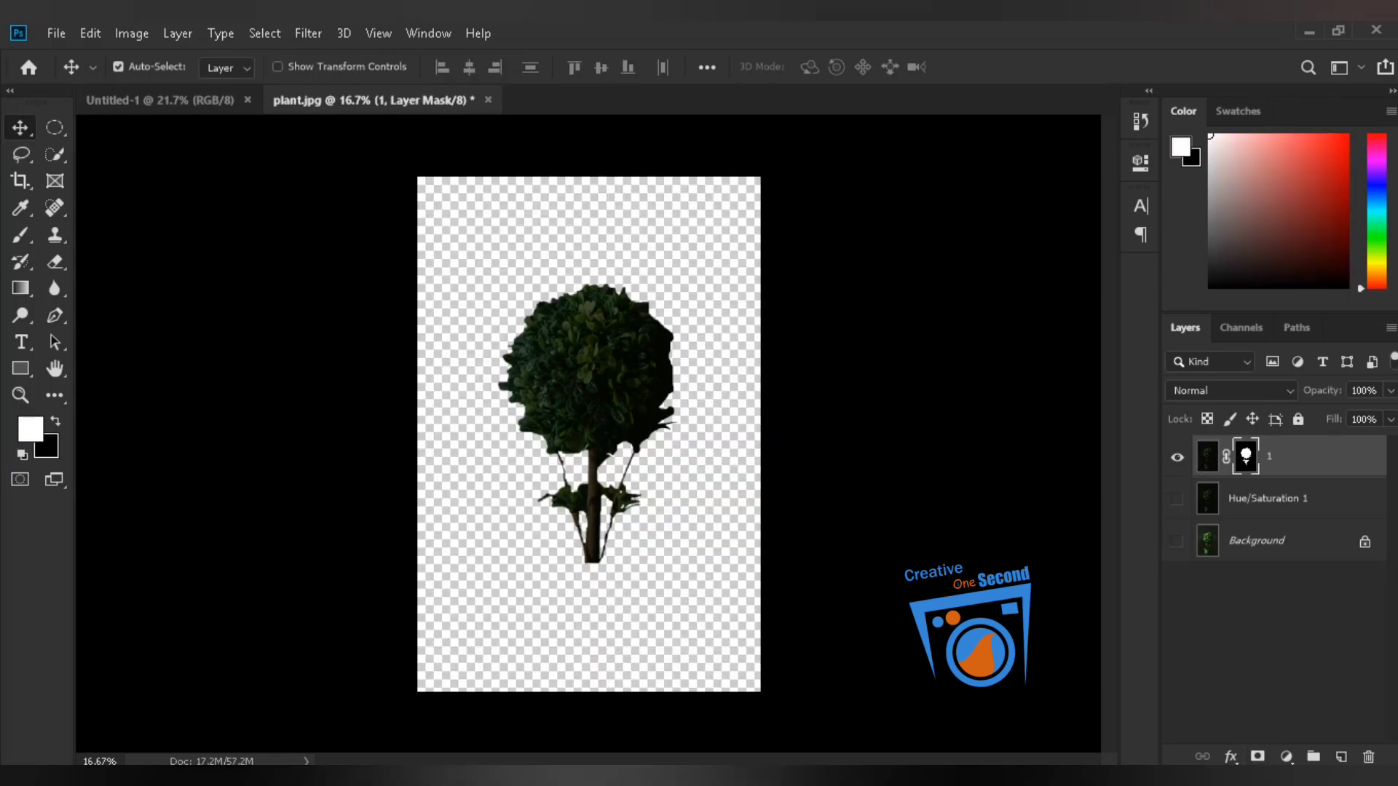
{"action": "left_click_drag", "start_coordinate": [1178, 500], "coordinate": [1177, 541]}
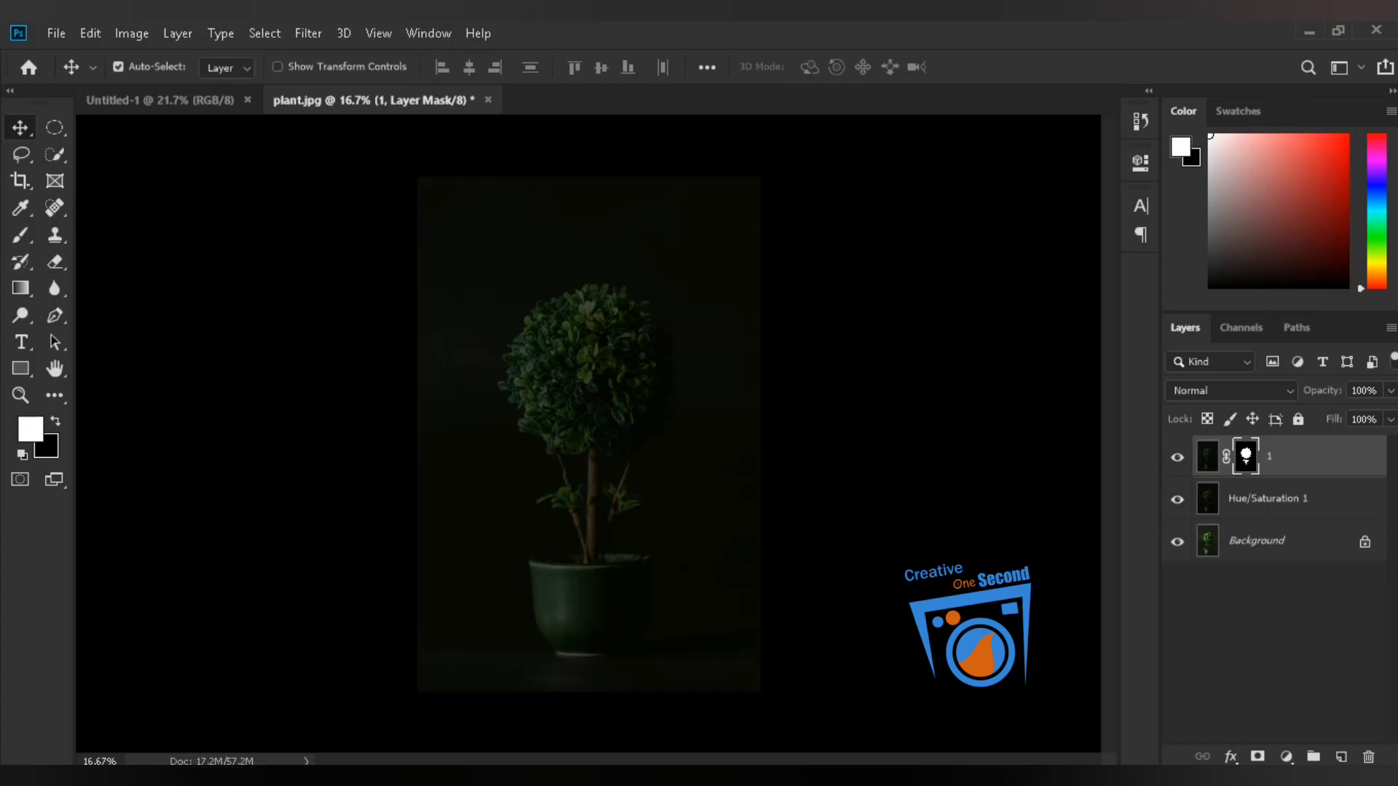
{"action": "right_click", "coordinate": [1246, 457]}
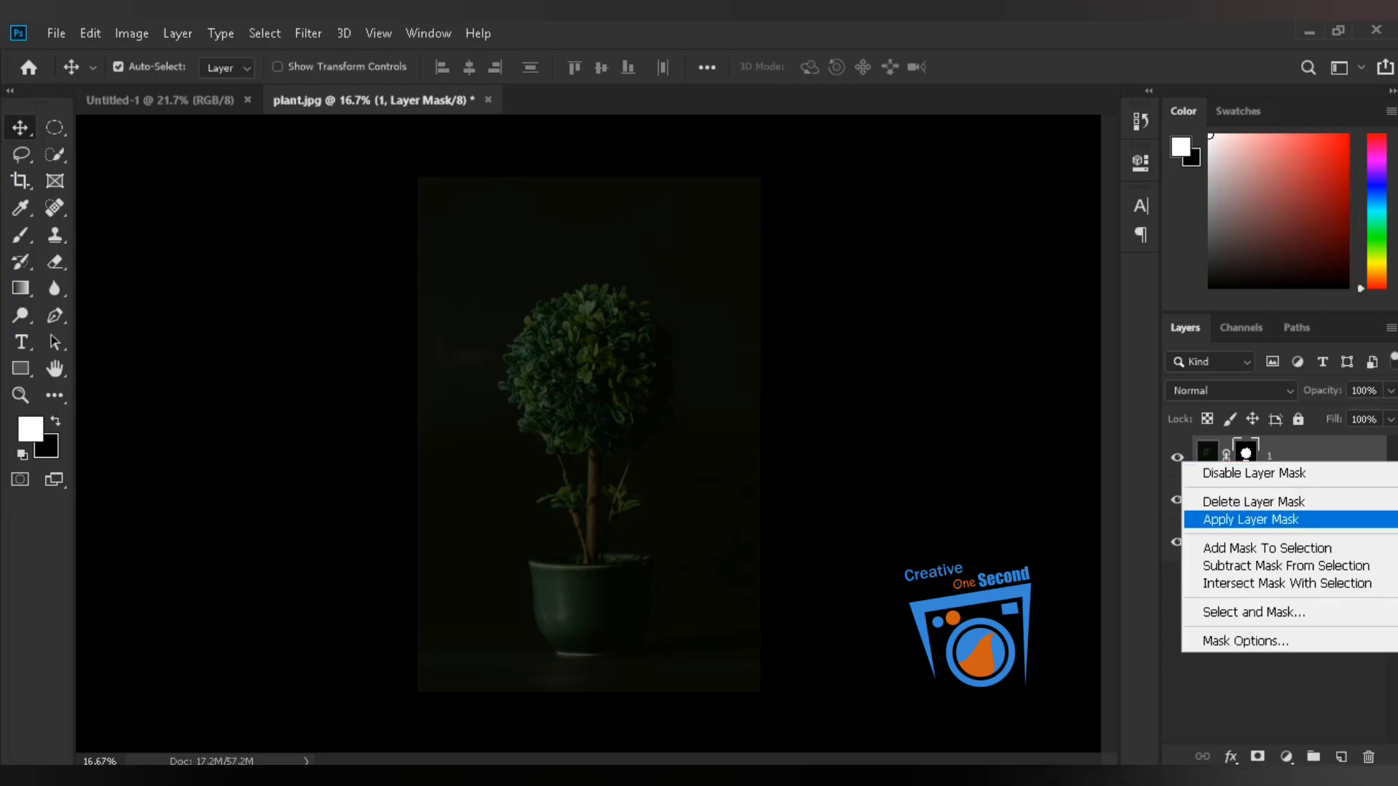
{"action": "left_click", "coordinate": [1250, 519]}
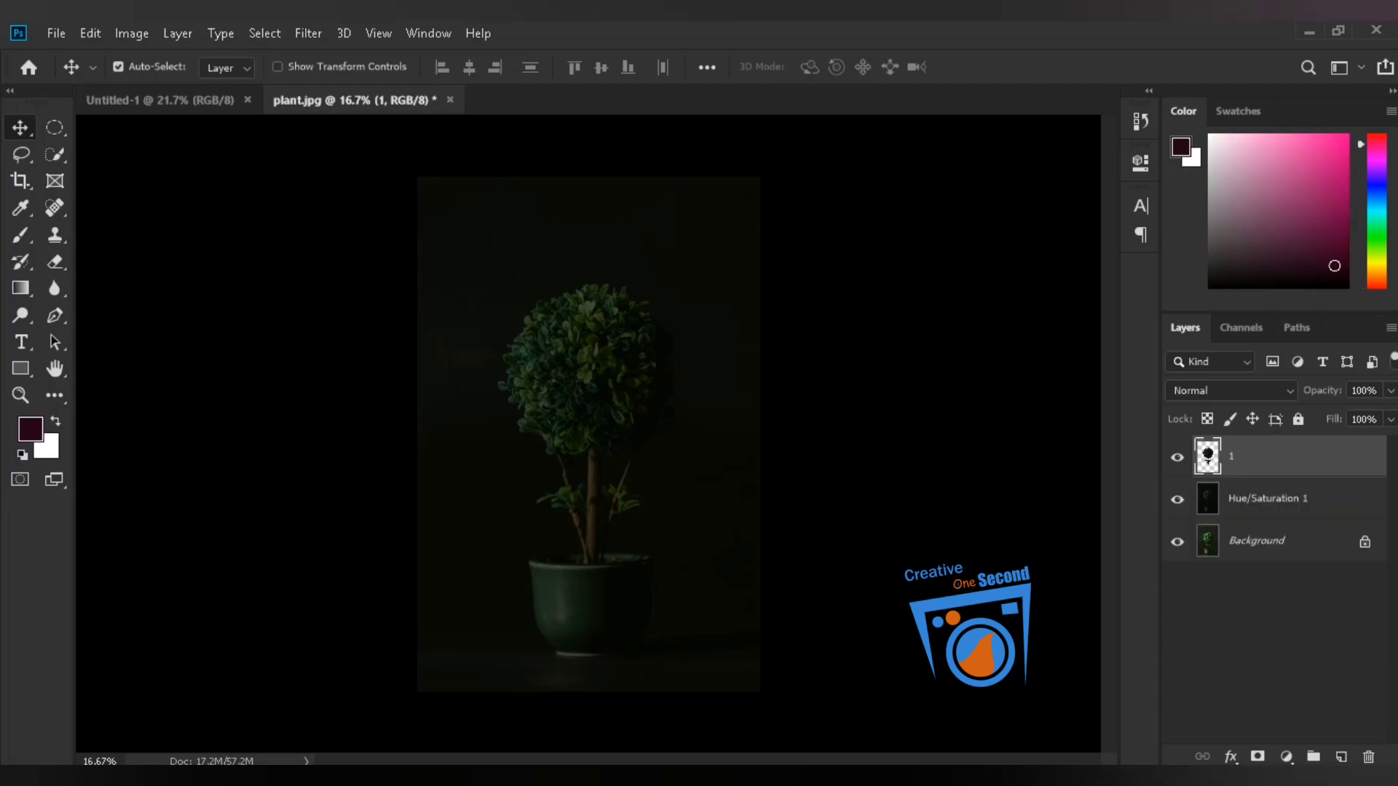
Duplicate the cut-out layer 1 and convert the copy to a smart object.
{"action": "left_click", "coordinate": [118, 66]}
{"action": "left_click", "coordinate": [118, 67]}
{"action": "key", "text": "ctrl+j"}
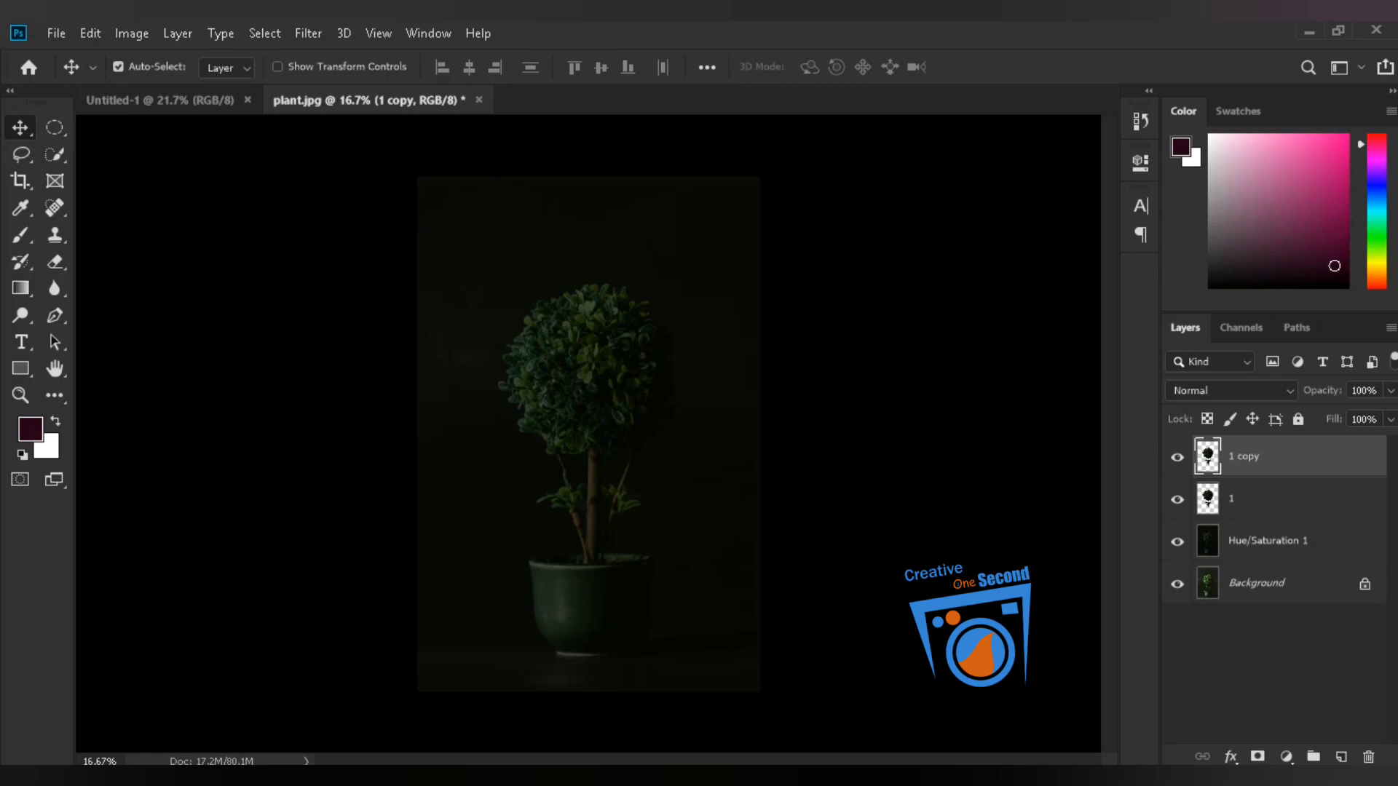
{"action": "right_click", "coordinate": [1230, 456]}
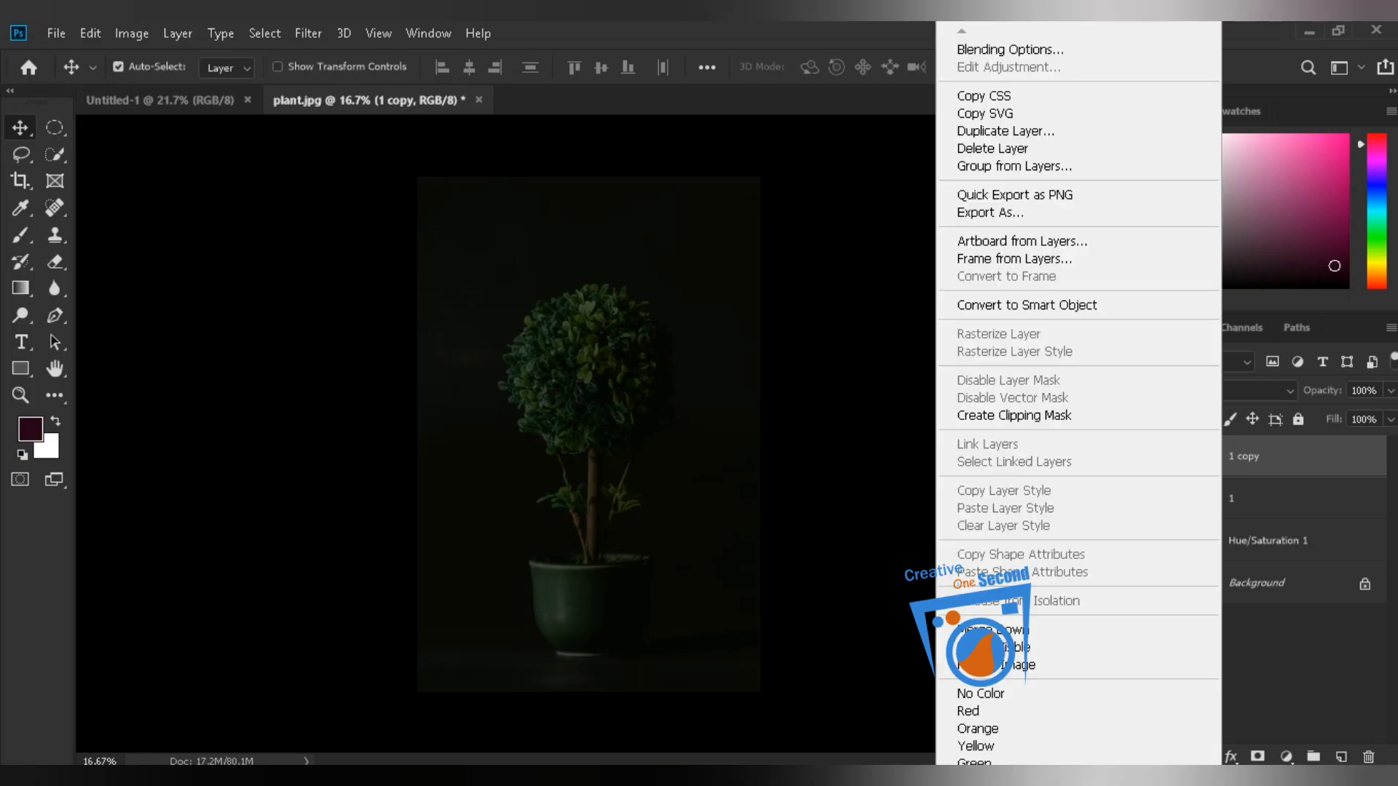
{"action": "left_click", "coordinate": [1027, 304]}
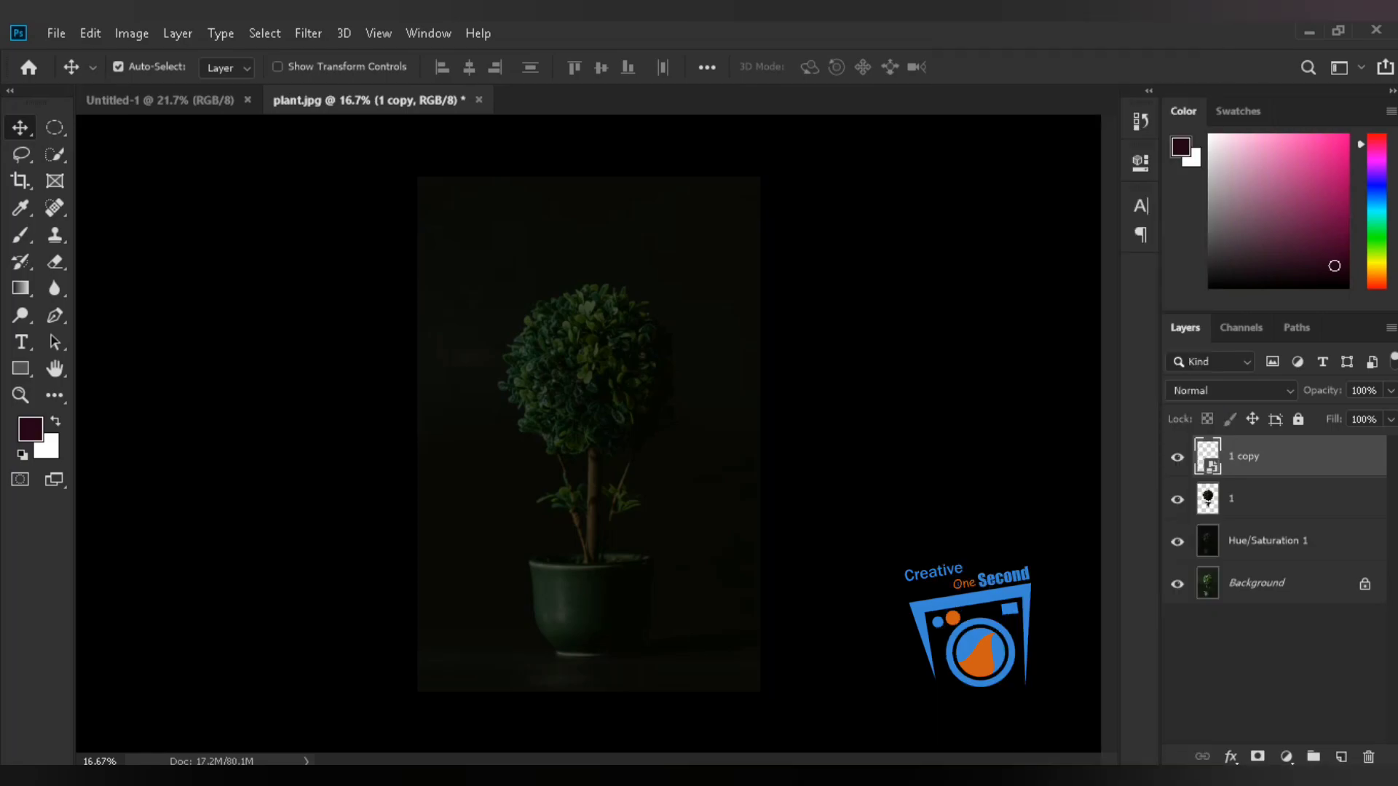
Set the smart object copy's blend mode to Screen and apply a Gaussian Blur with a 5-pixel radius.
{"action": "left_click", "coordinate": [1231, 390]}
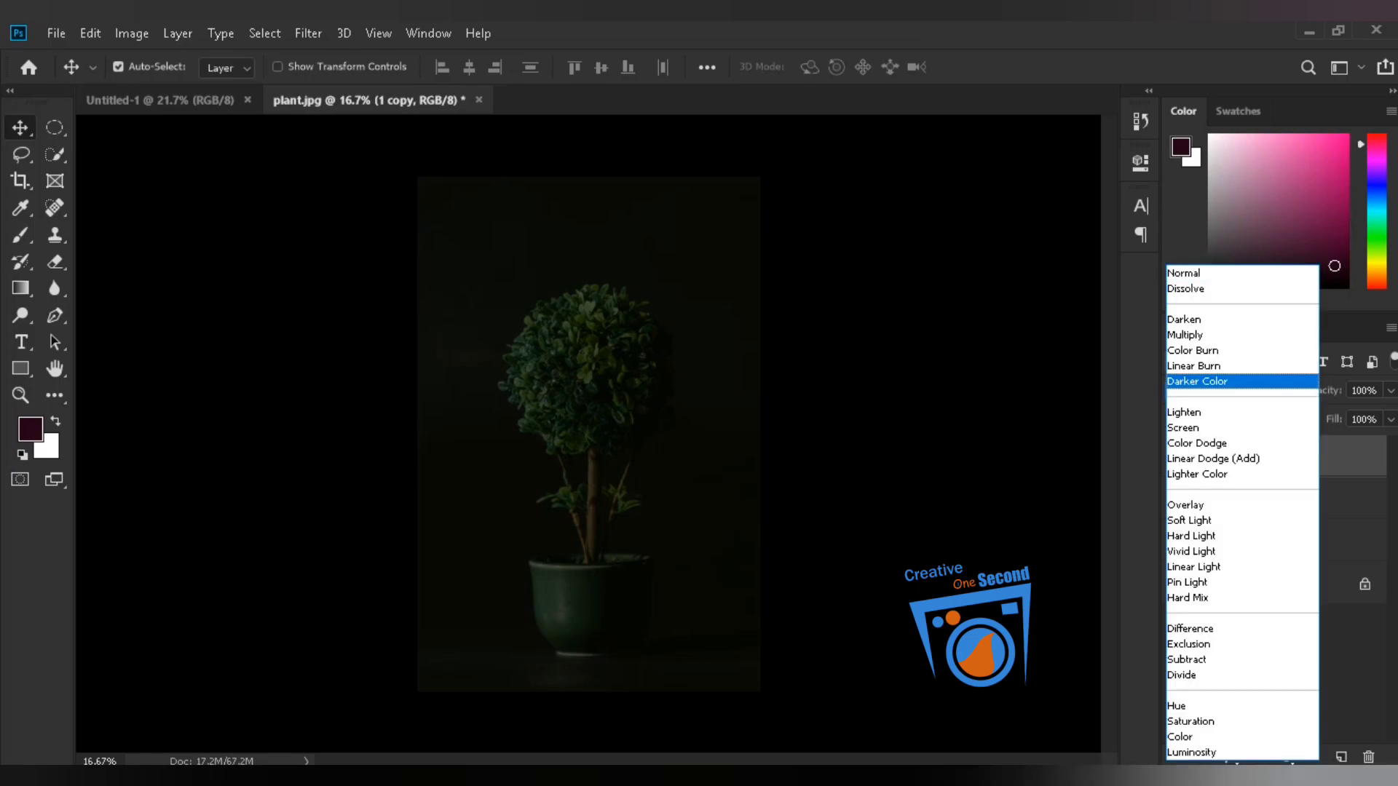
{"action": "key", "text": "Return"}
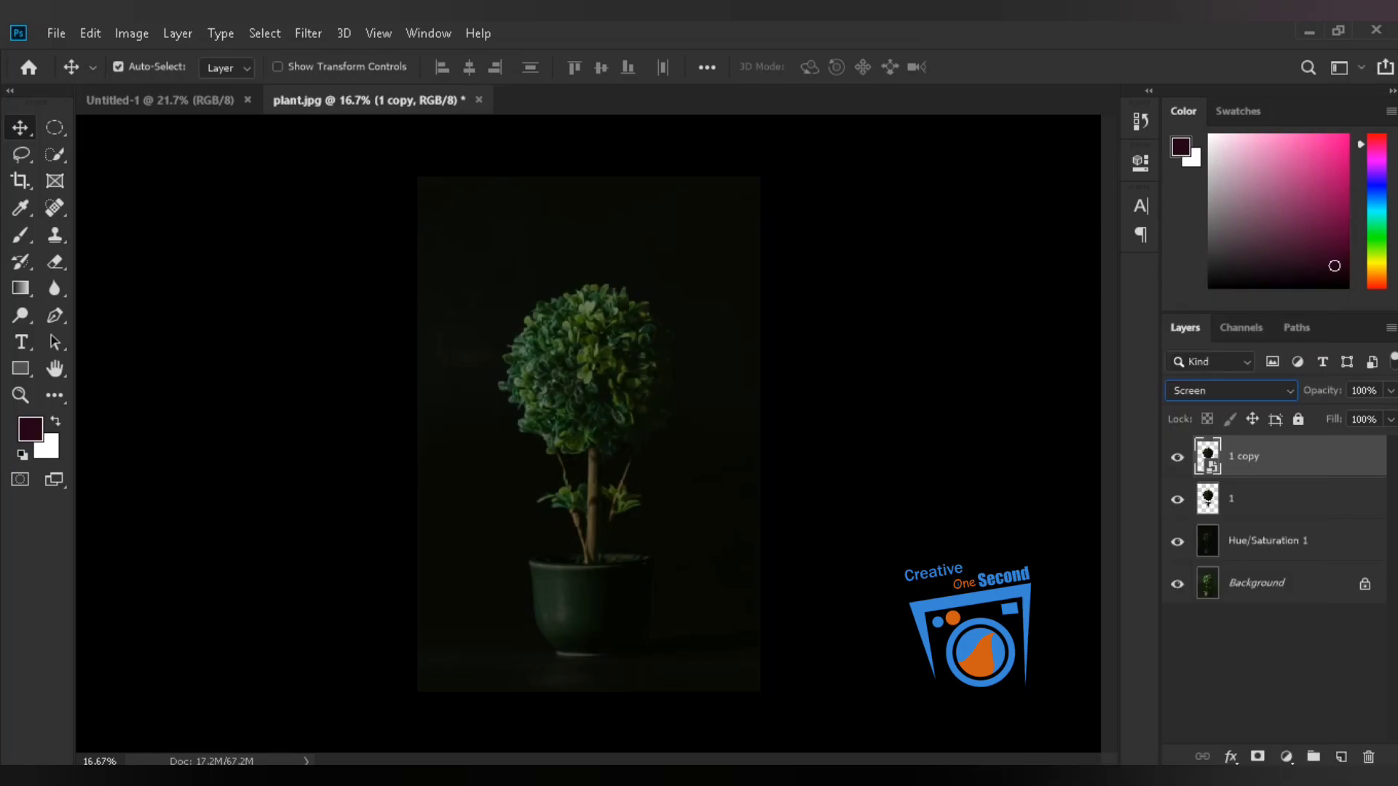
{"action": "left_click", "coordinate": [308, 32]}
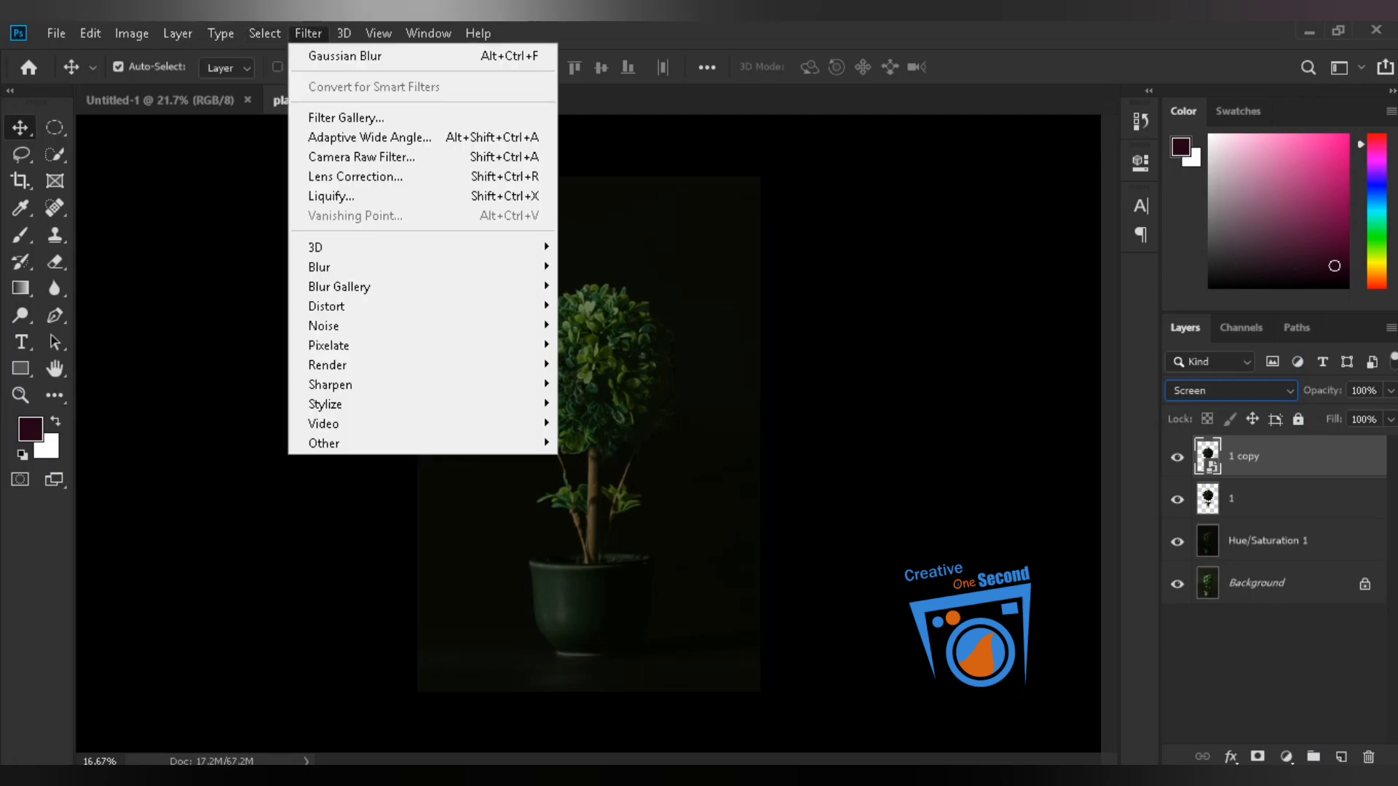
{"action": "mouse_move", "coordinate": [423, 266]}
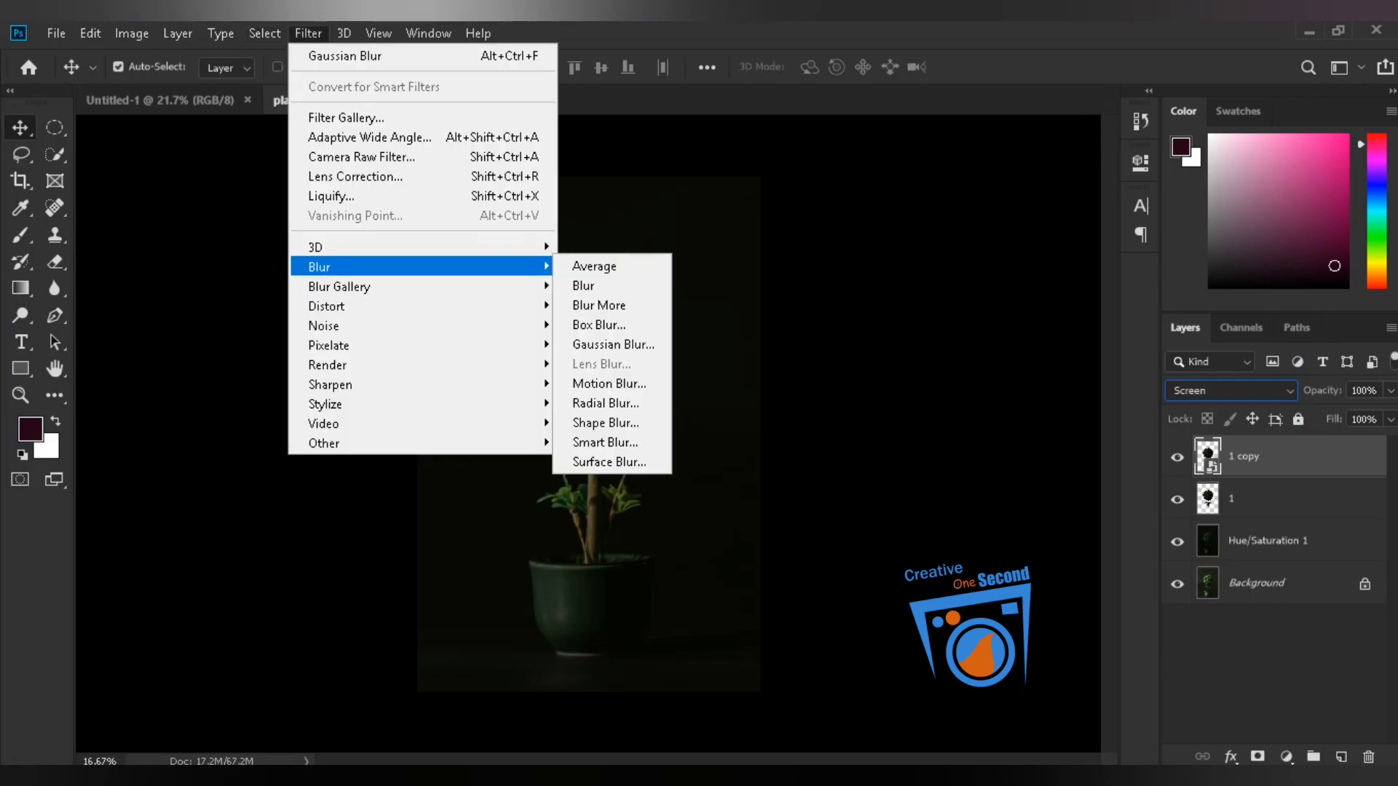
{"action": "left_click", "coordinate": [613, 344]}
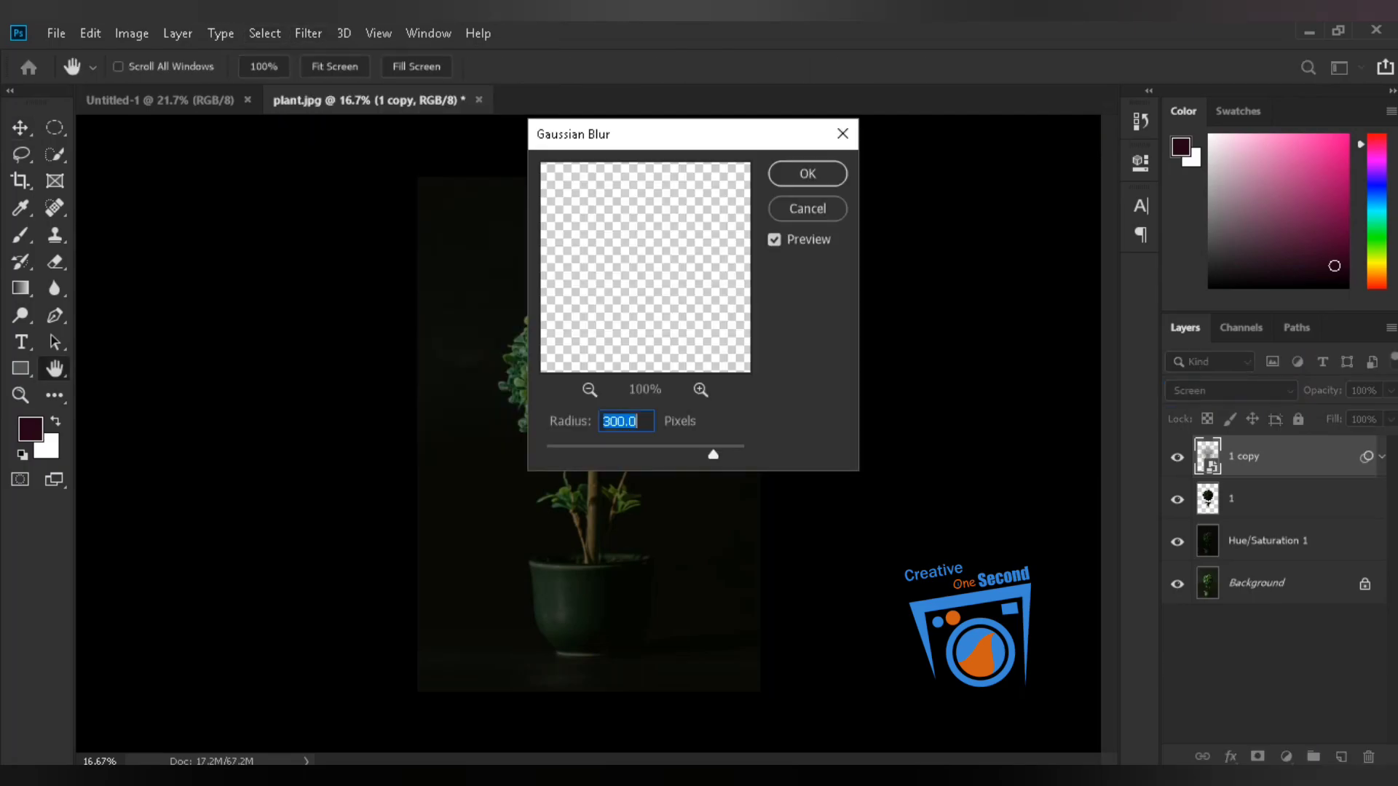
{"action": "type", "text": "5"}
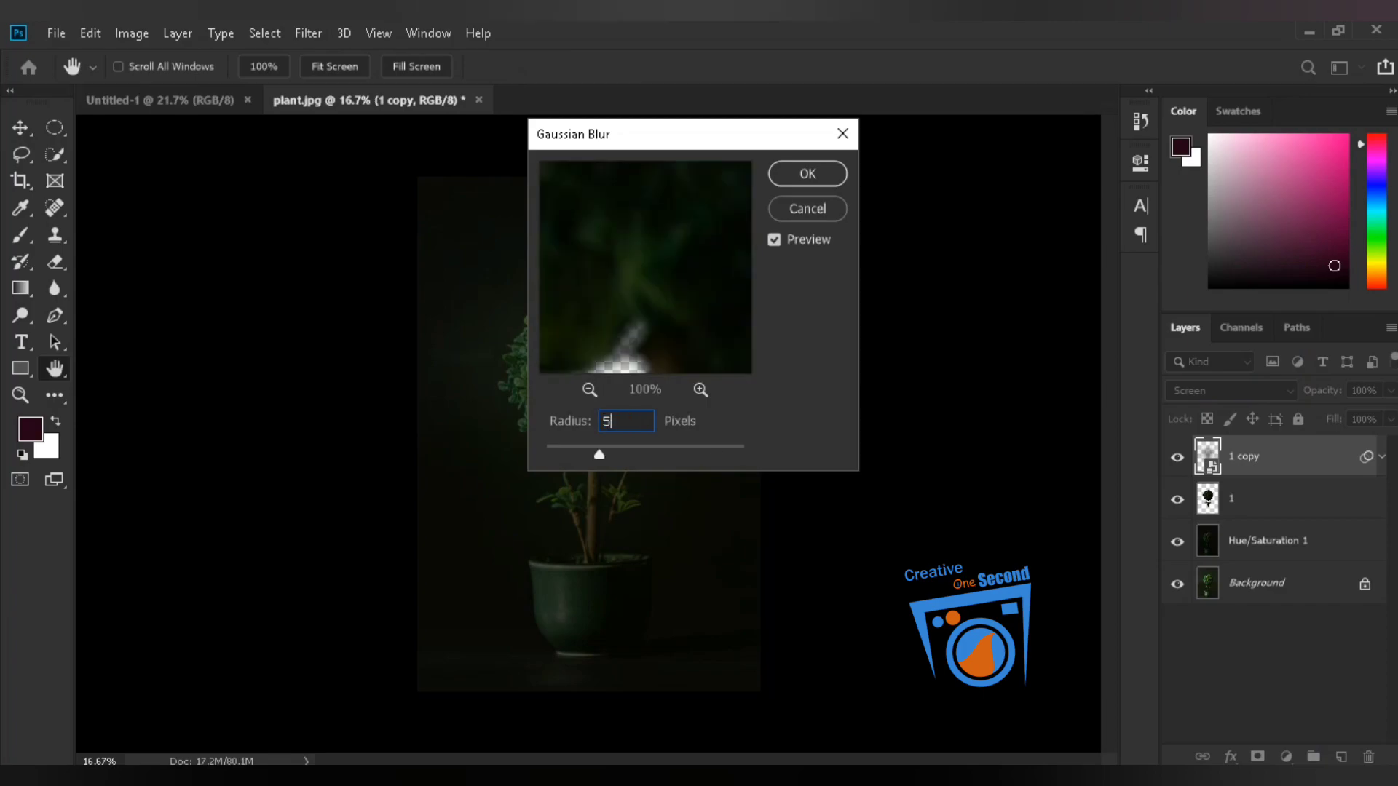
{"action": "key", "text": "Return"}
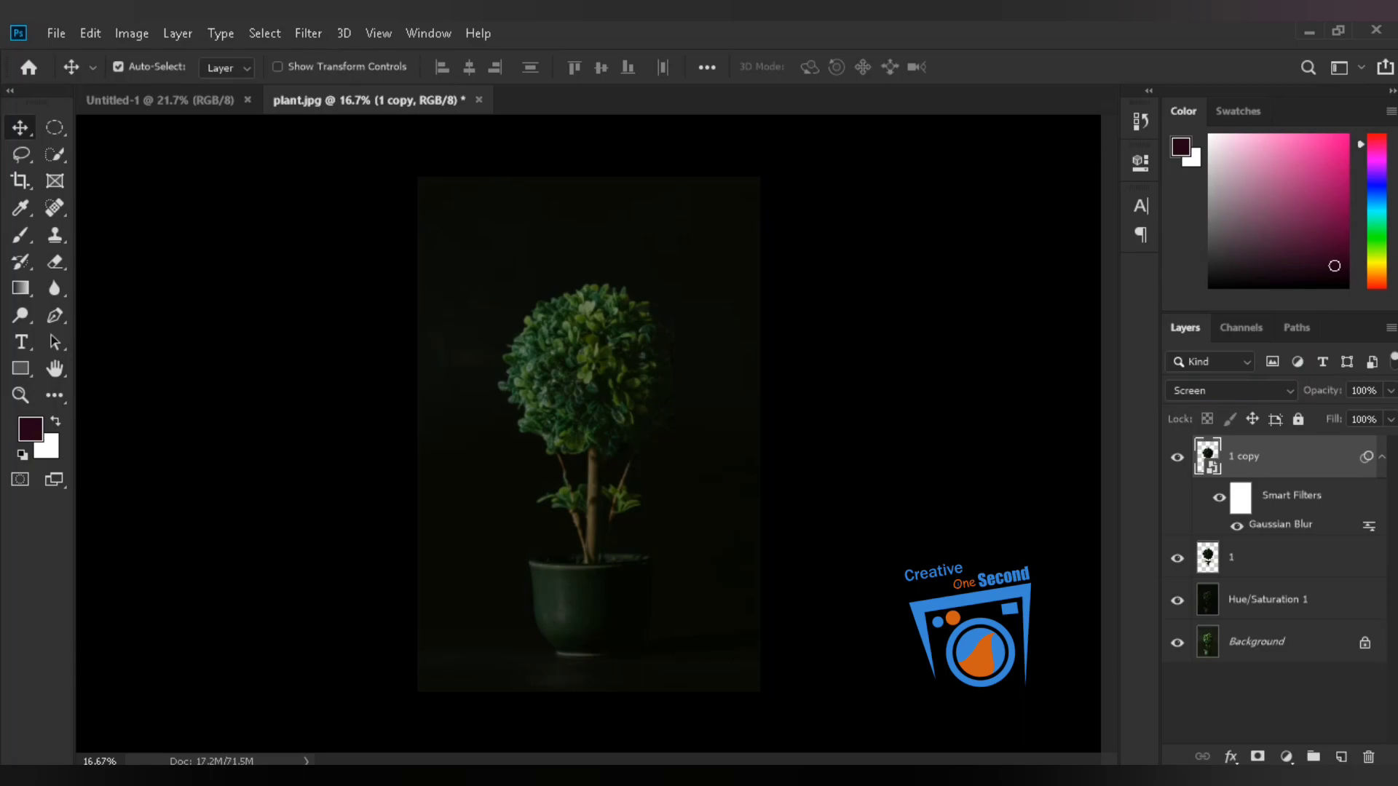
{"action": "left_click", "coordinate": [1382, 456]}
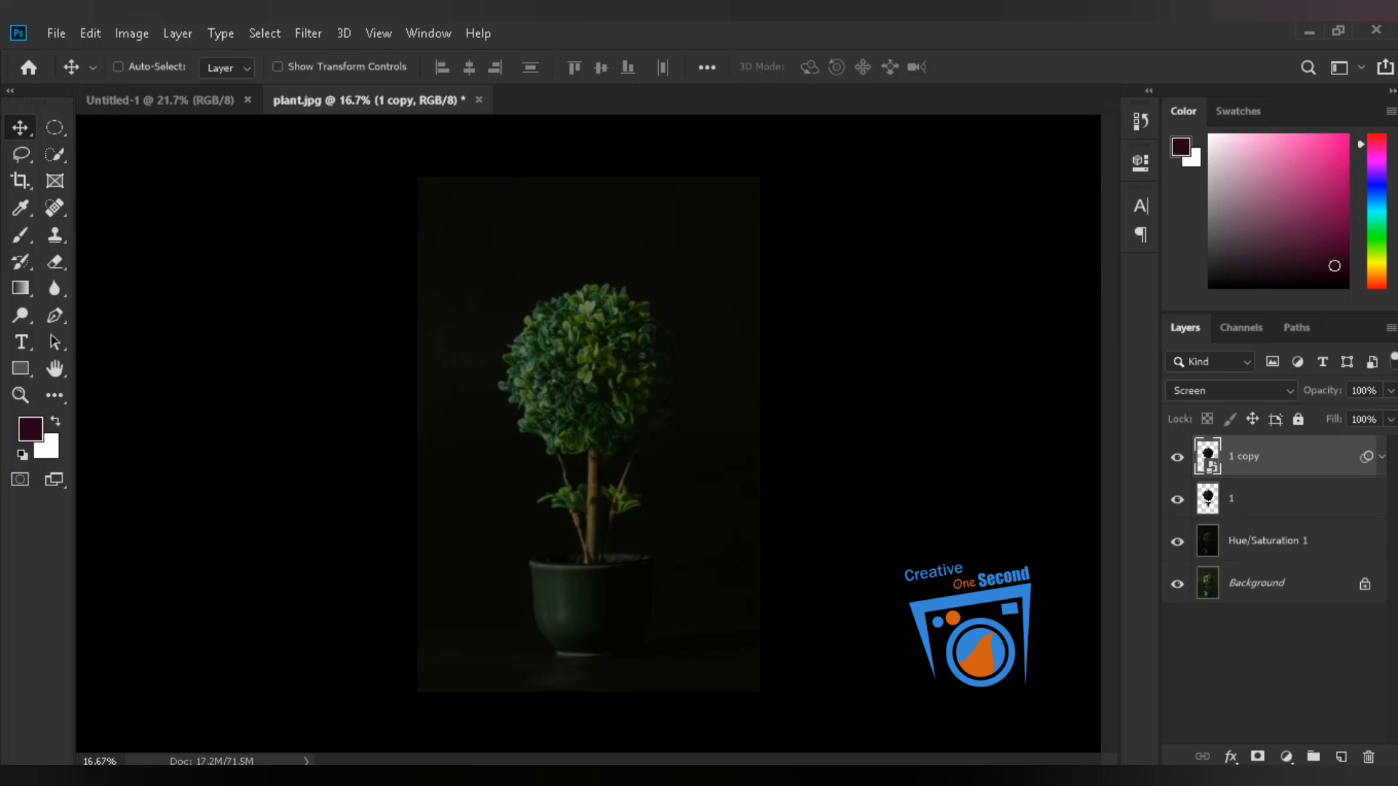
Duplicate the blurred copy once and set the duplicate's Gaussian Blur radius to 150 pixels.
{"action": "key", "text": "ctrl+j"}
{"action": "key", "text": "ctrl+j"}
{"action": "key", "text": "ctrl+z"}
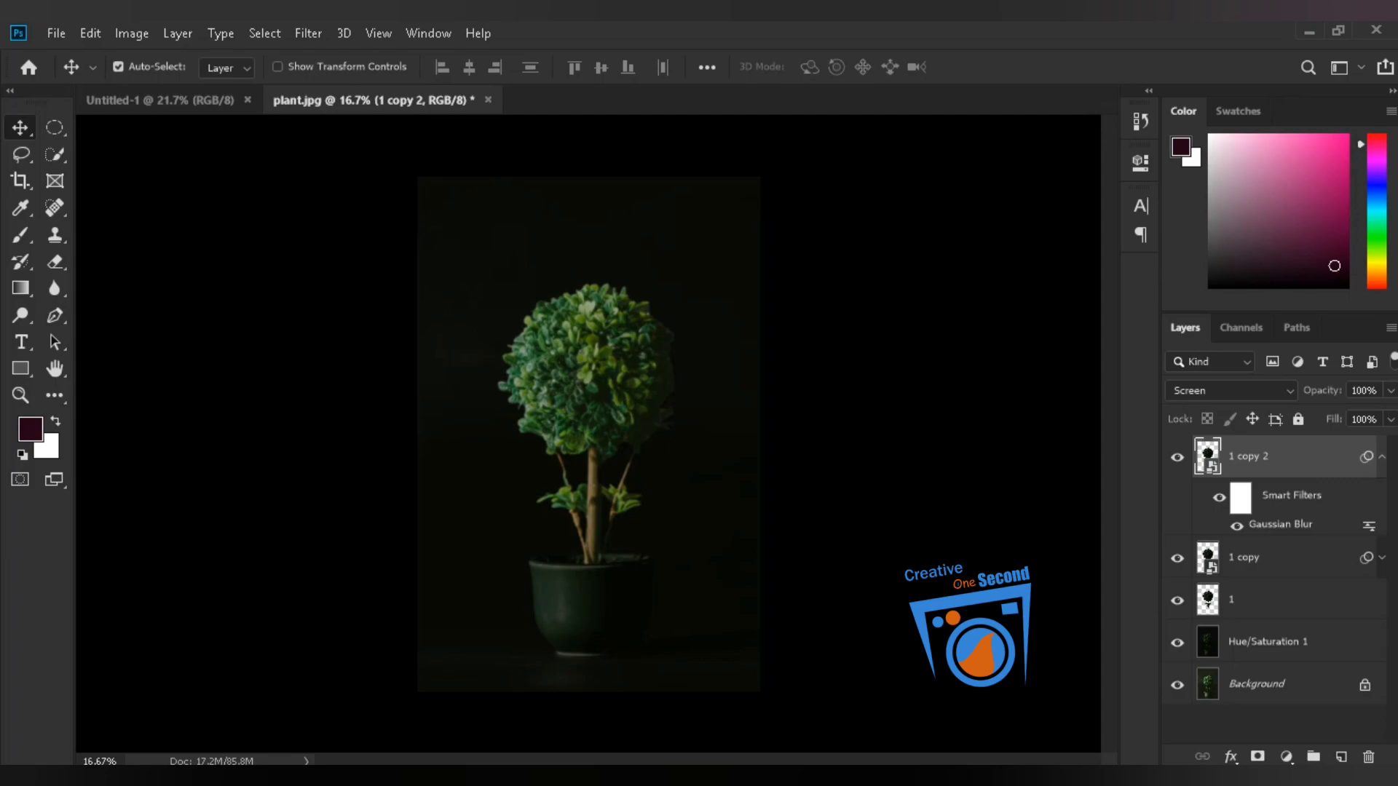
{"action": "key", "text": "ctrl+alt+f"}
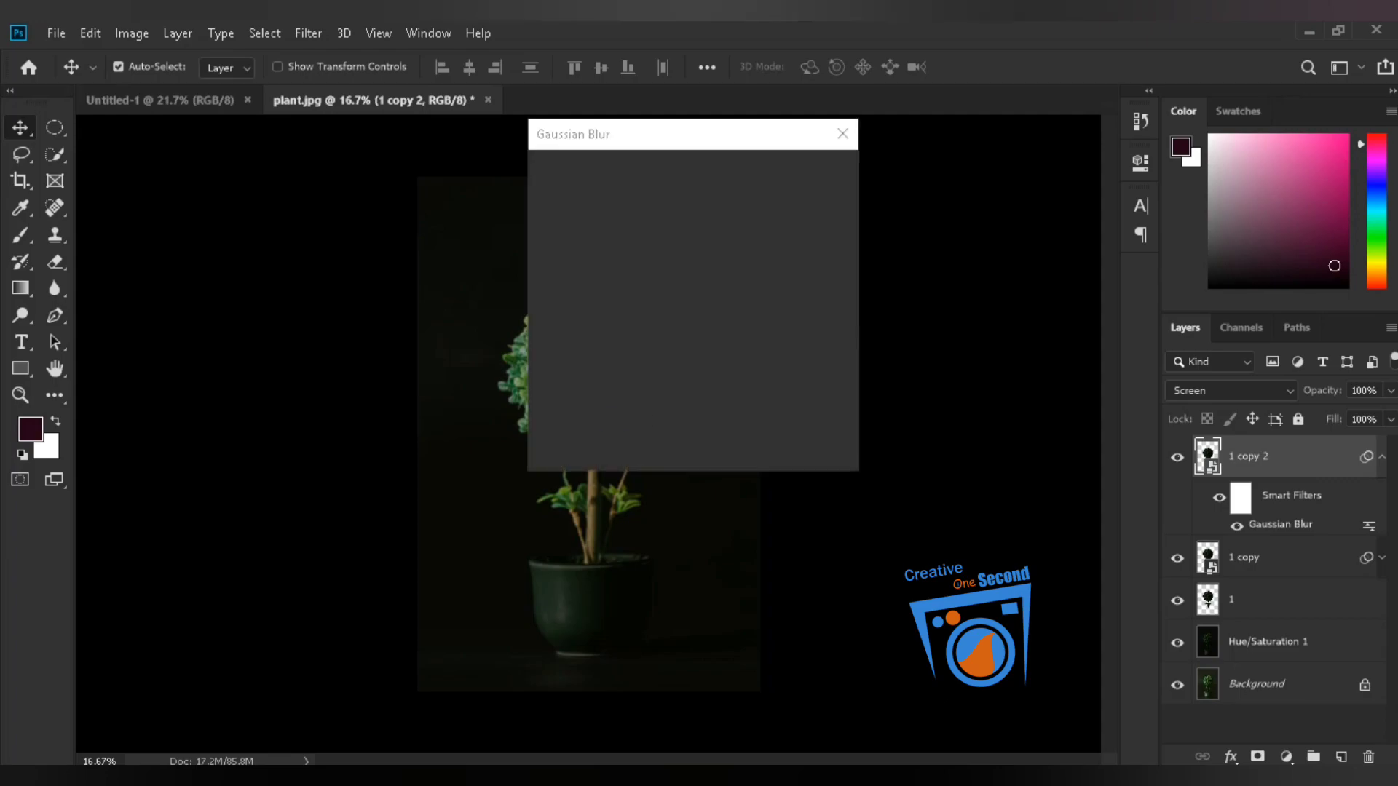
{"action": "type", "text": "150"}
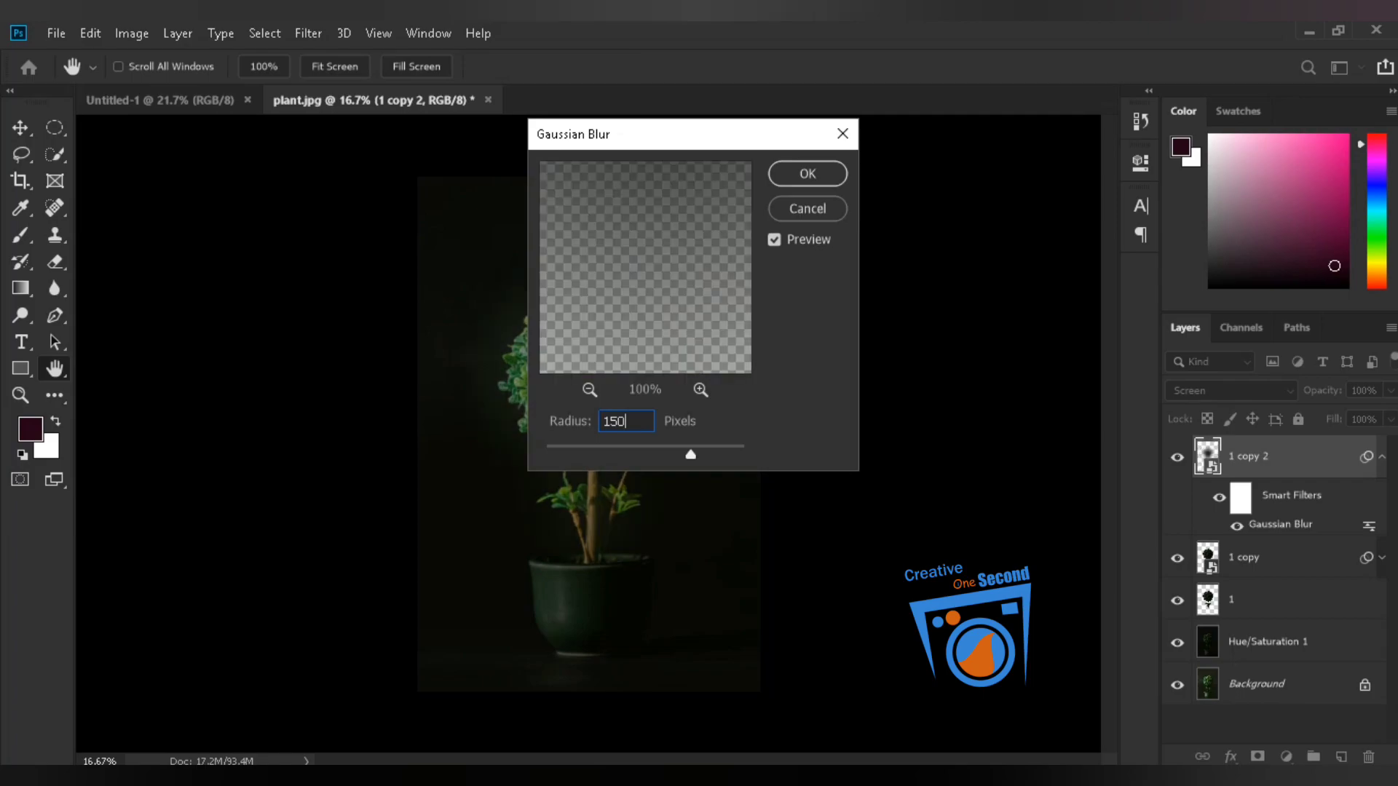
{"action": "key", "text": "Return"}
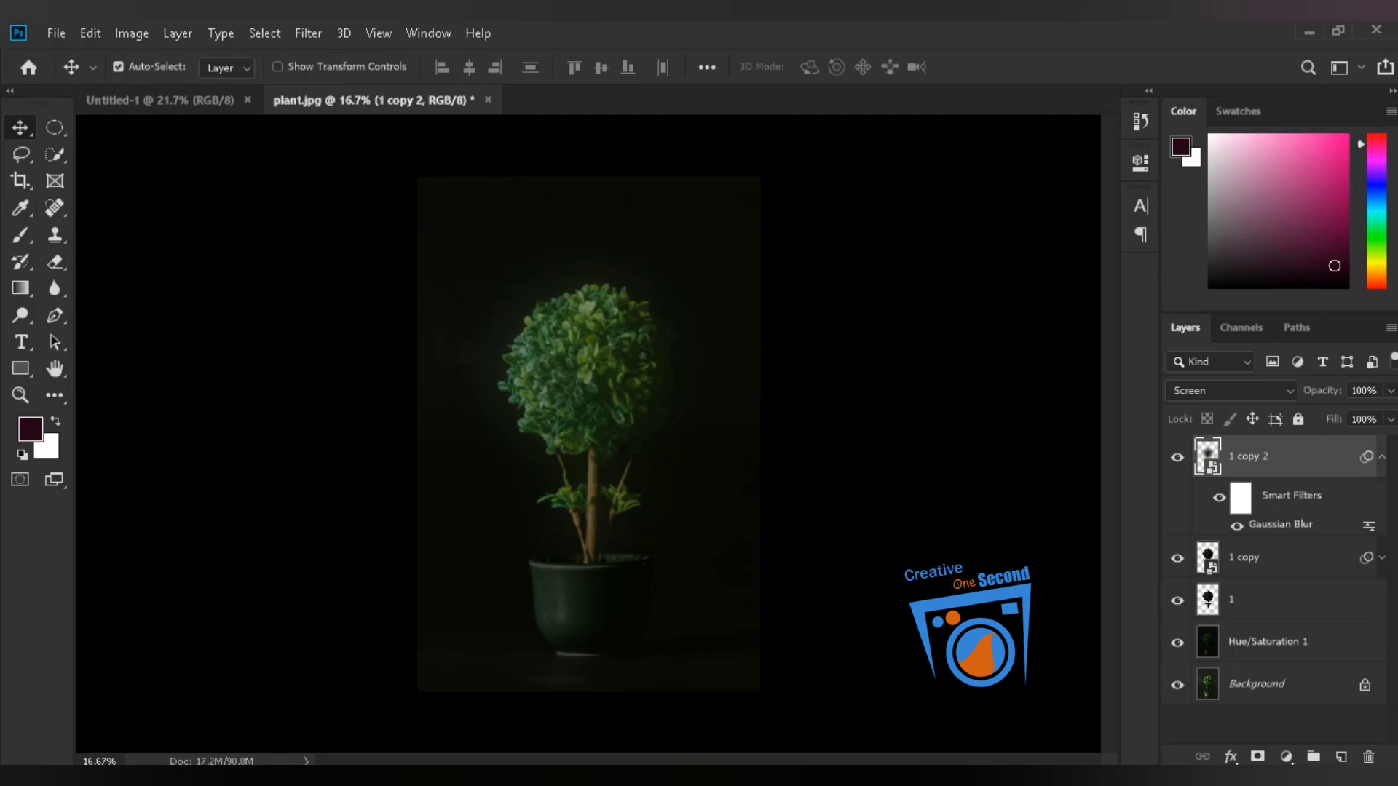
Replace the top blurred copy with a fresh duplicate of layer 1 copy, setting its Gaussian Blur radius to 150 pixels.
{"action": "left_click", "coordinate": [1381, 457]}
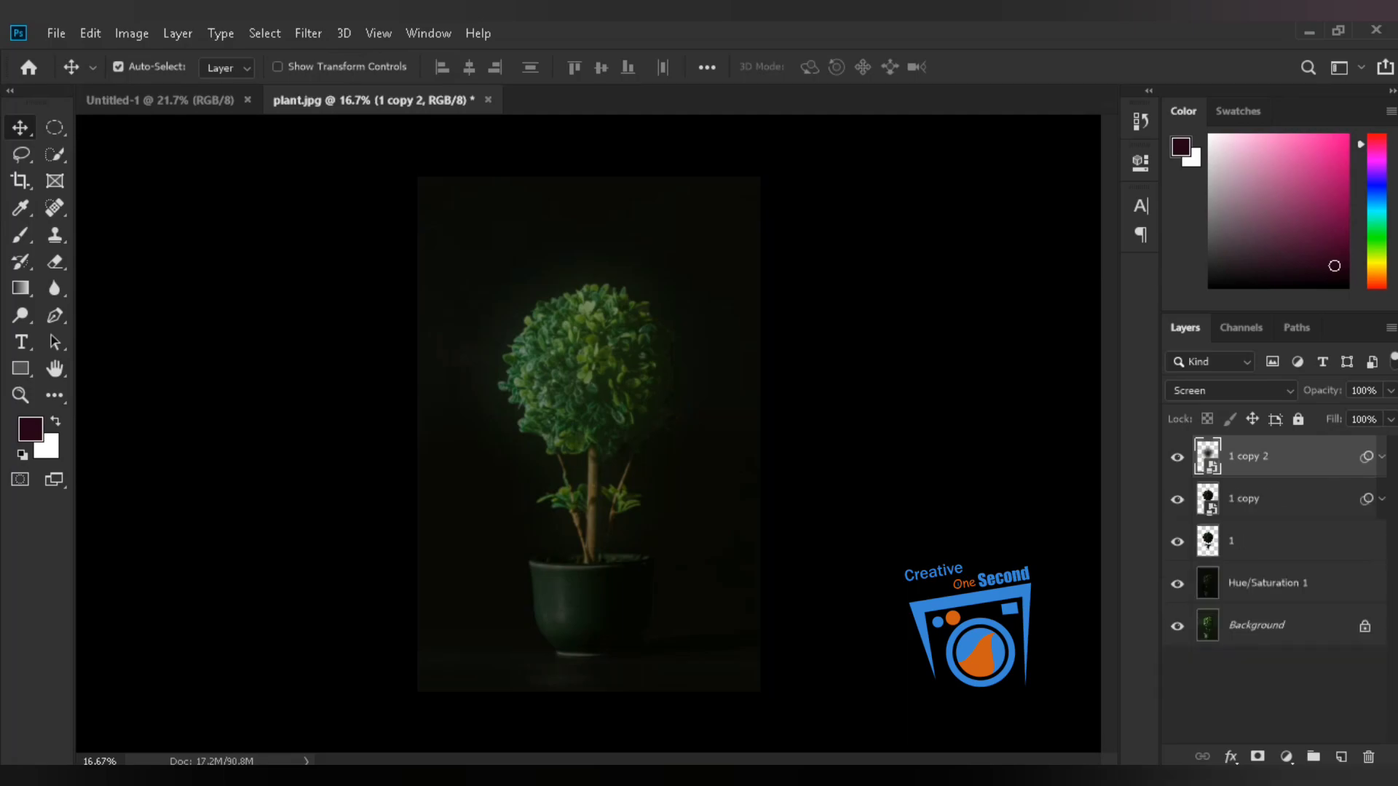
{"action": "key", "text": "Delete"}
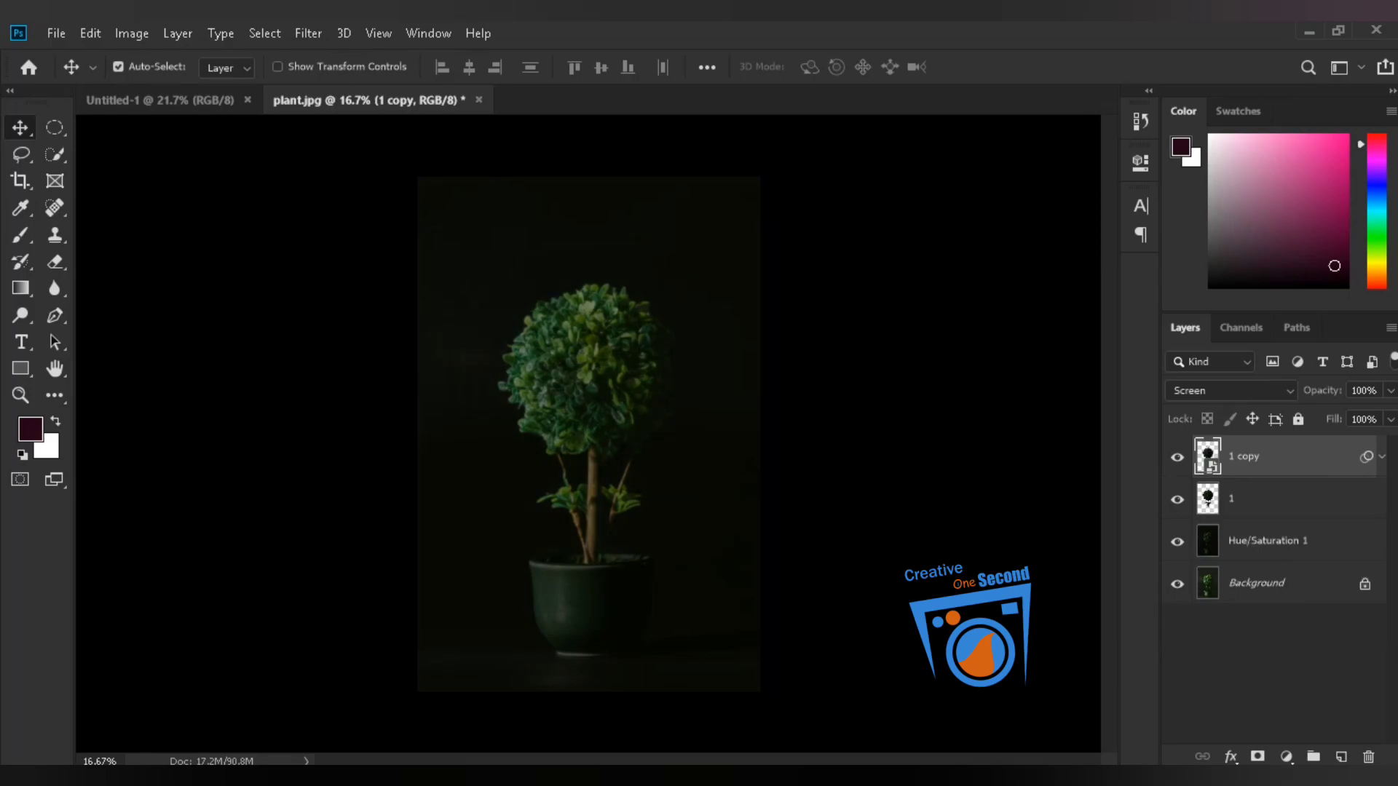
{"action": "key", "text": "ctrl+j"}
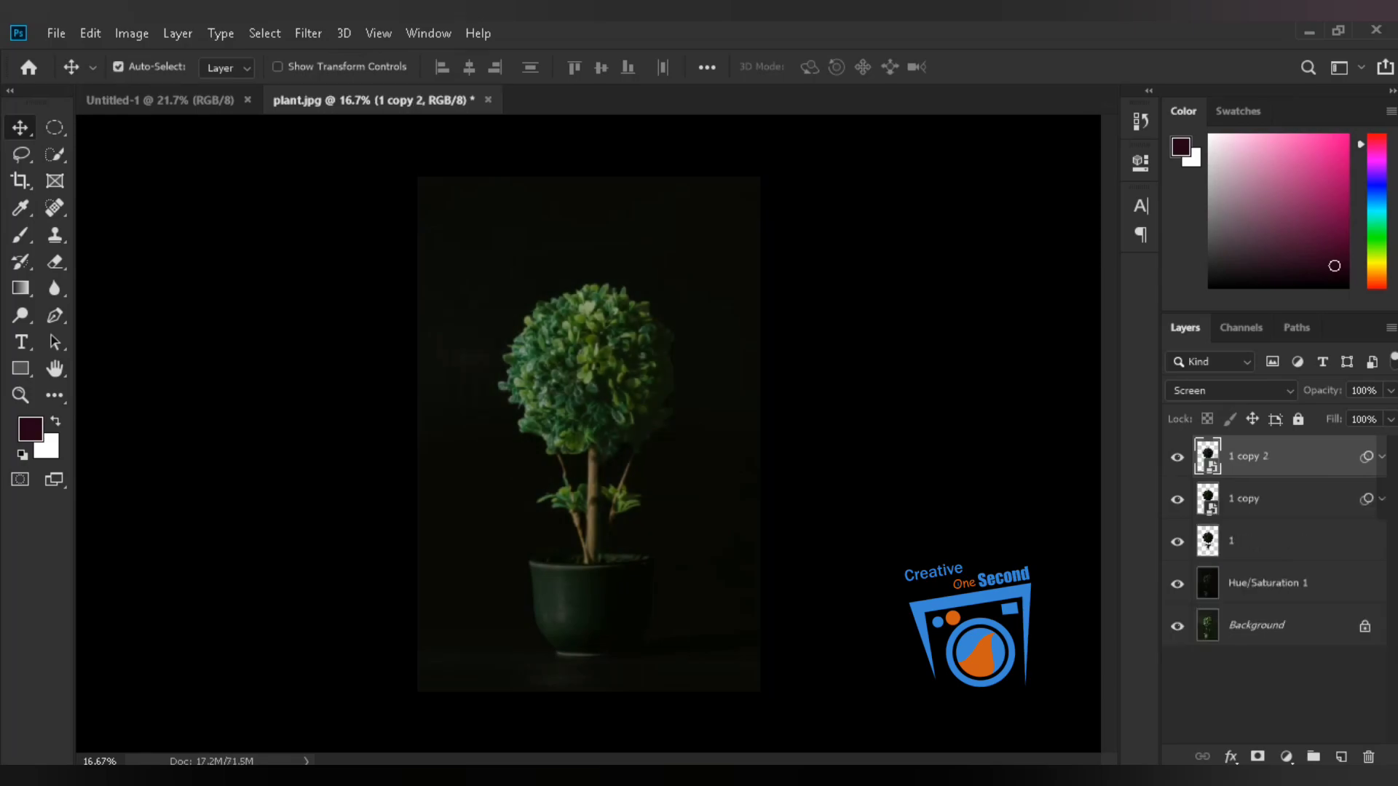
{"action": "left_click", "coordinate": [1382, 457]}
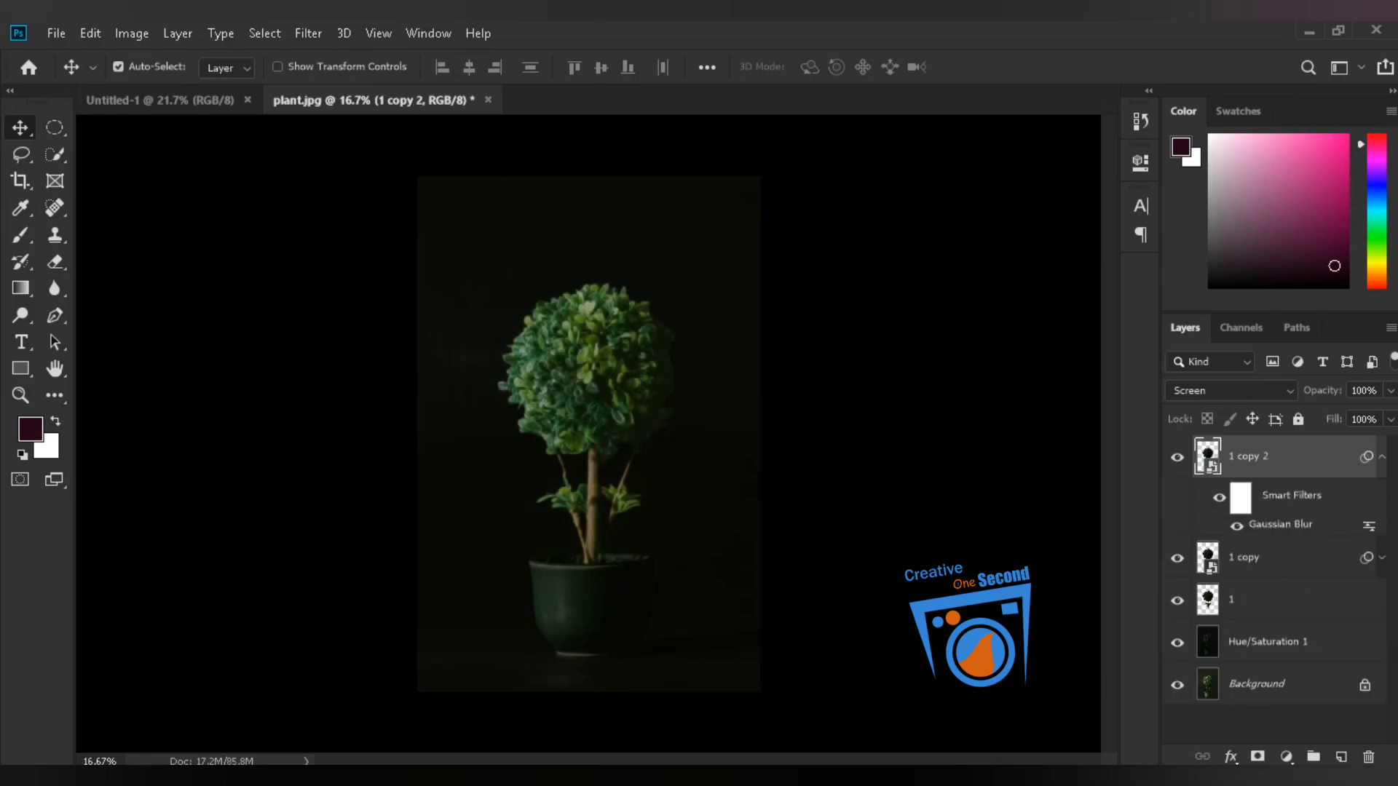
{"action": "double_click", "coordinate": [1281, 524]}
{"action": "type", "text": "1"}
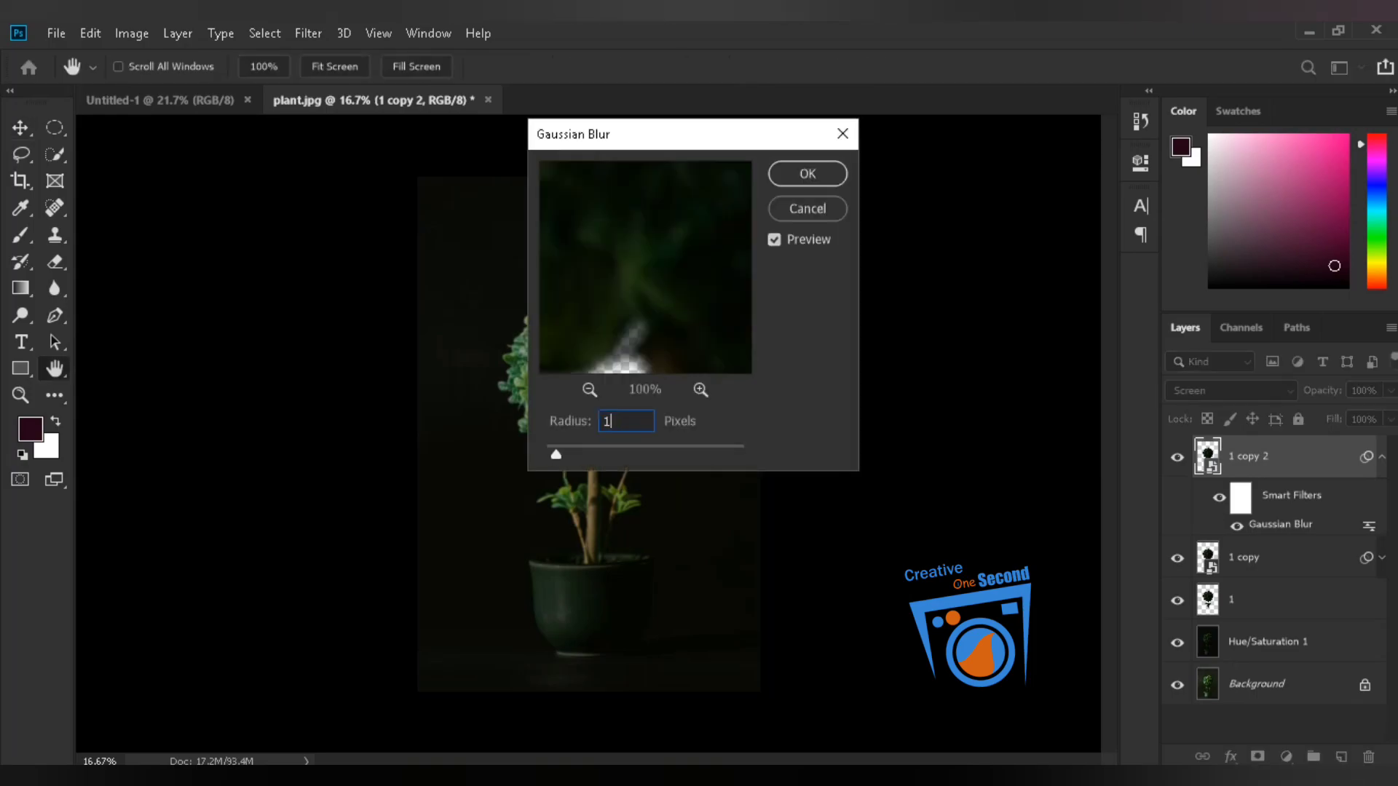
{"action": "type", "text": "50"}
{"action": "key", "text": "Return"}
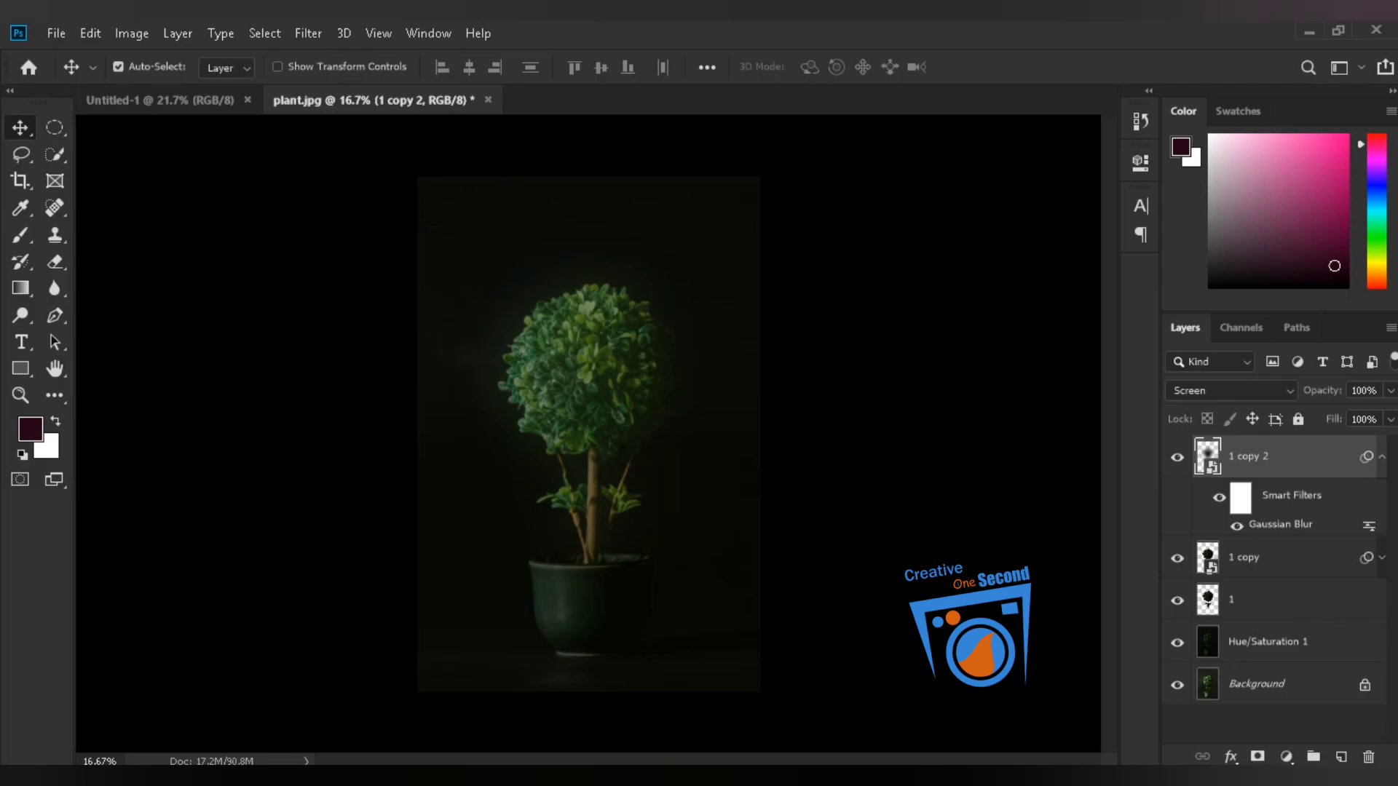
{"action": "left_click", "coordinate": [1381, 456]}
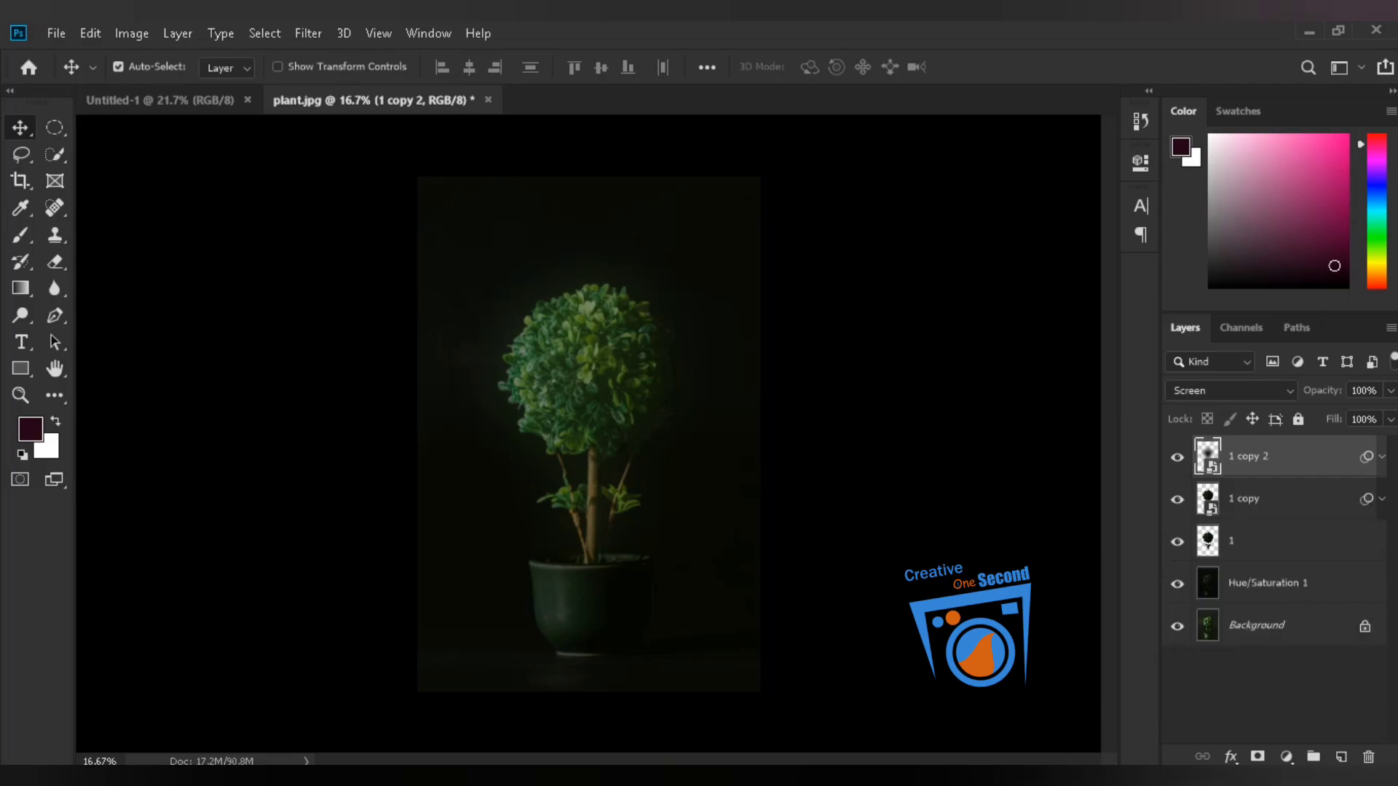
Duplicate layer 1 copy 2 and set the new copy's Gaussian Blur radius to 300 pixels.
{"action": "key", "text": "ctrl+j"}
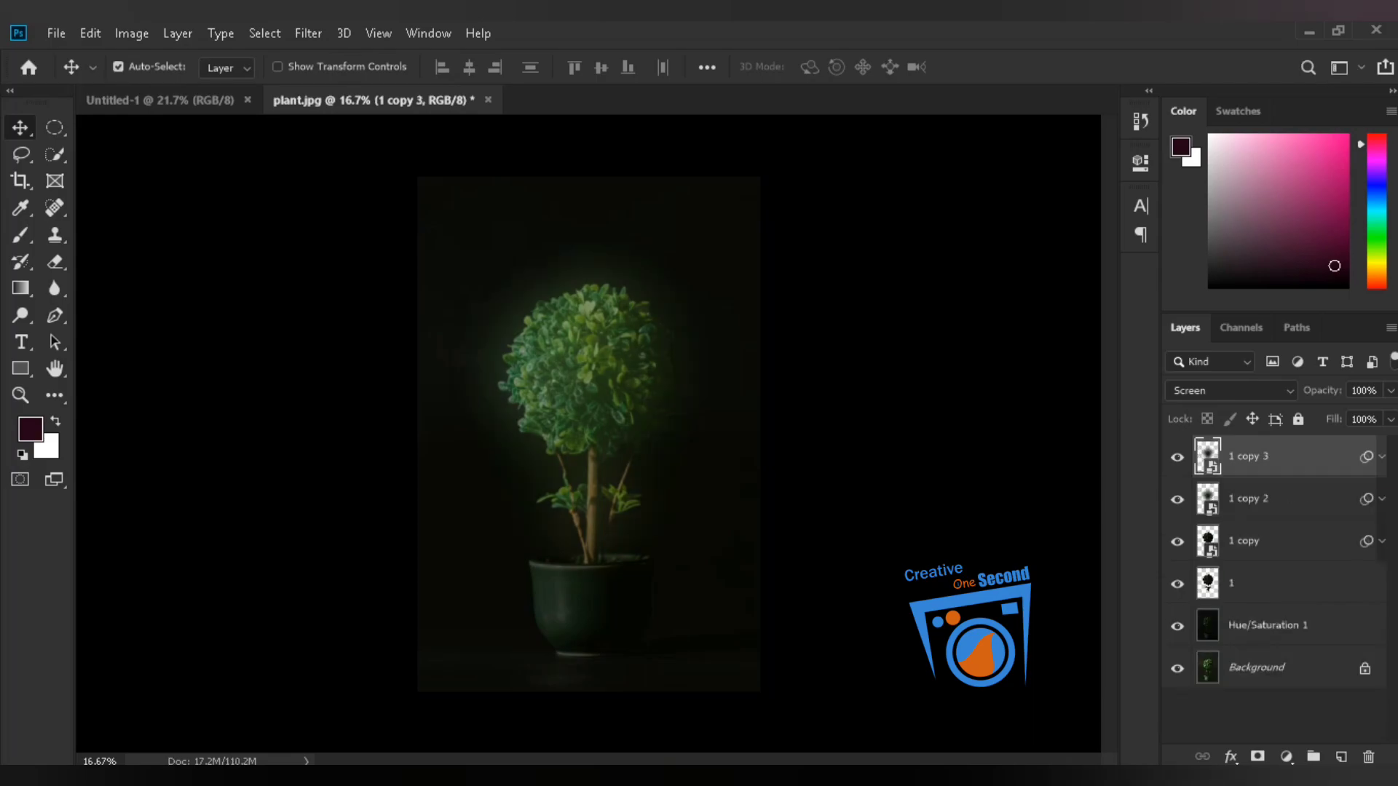
{"action": "left_click", "coordinate": [1381, 457]}
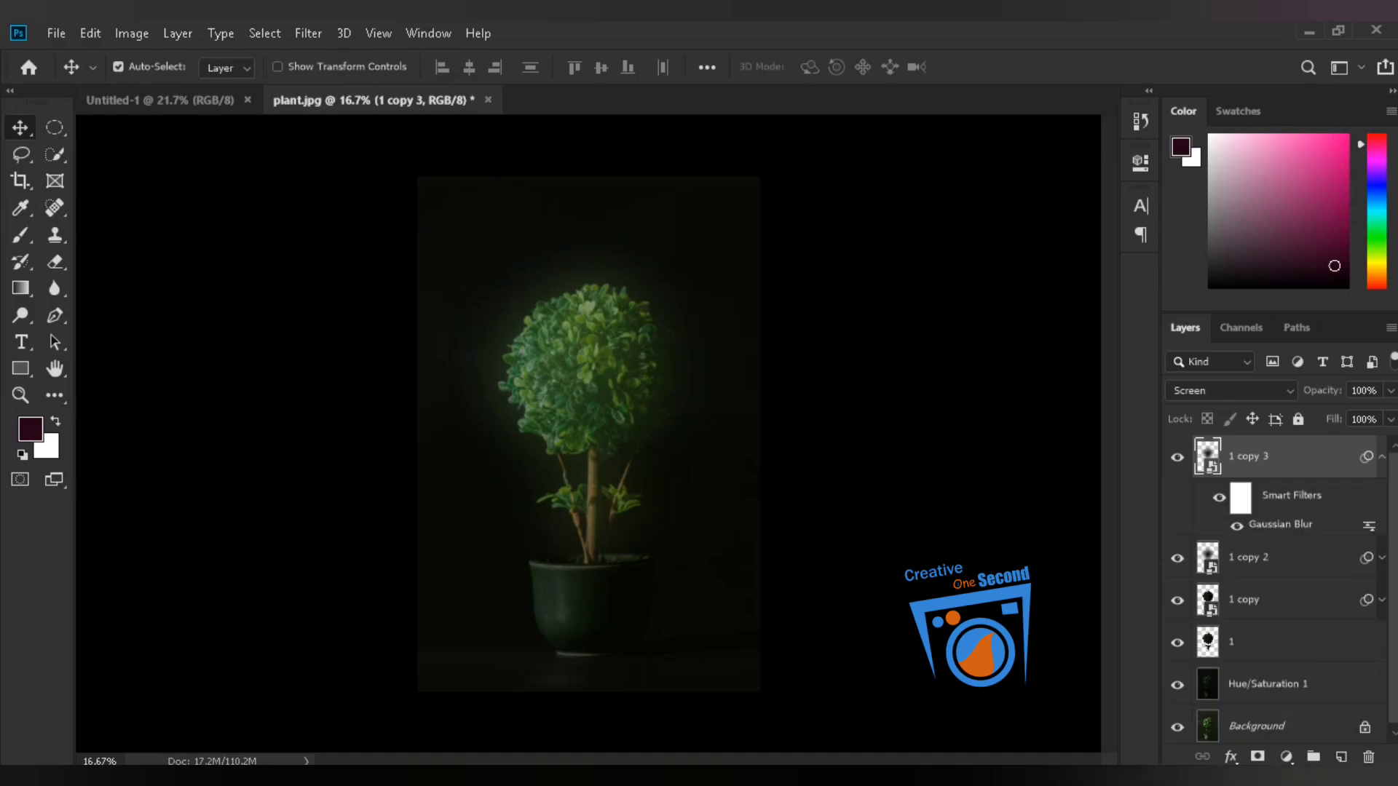
{"action": "double_click", "coordinate": [1280, 524]}
{"action": "type", "text": "300"}
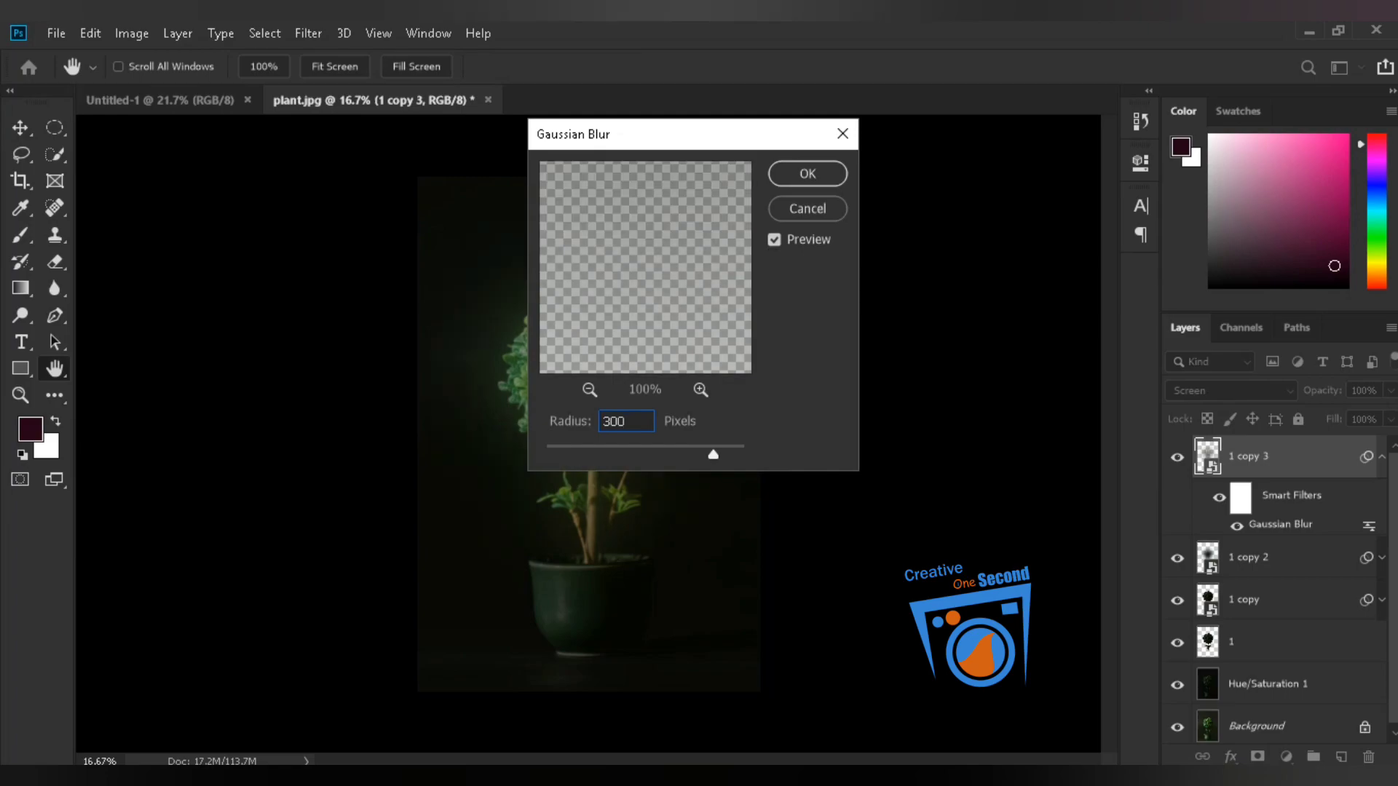
{"action": "key", "text": "Return"}
{"action": "key", "text": "v"}
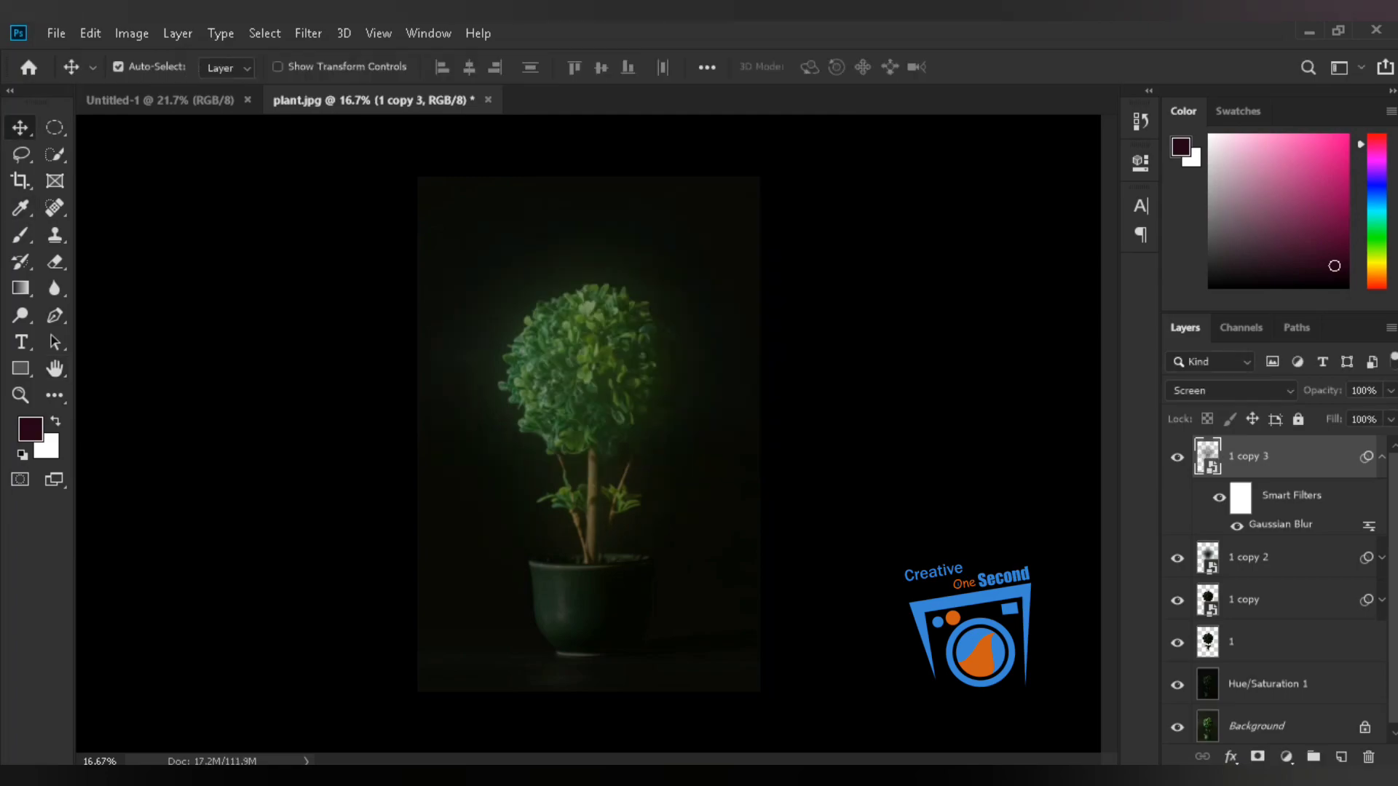
{"action": "left_click", "coordinate": [1381, 456]}
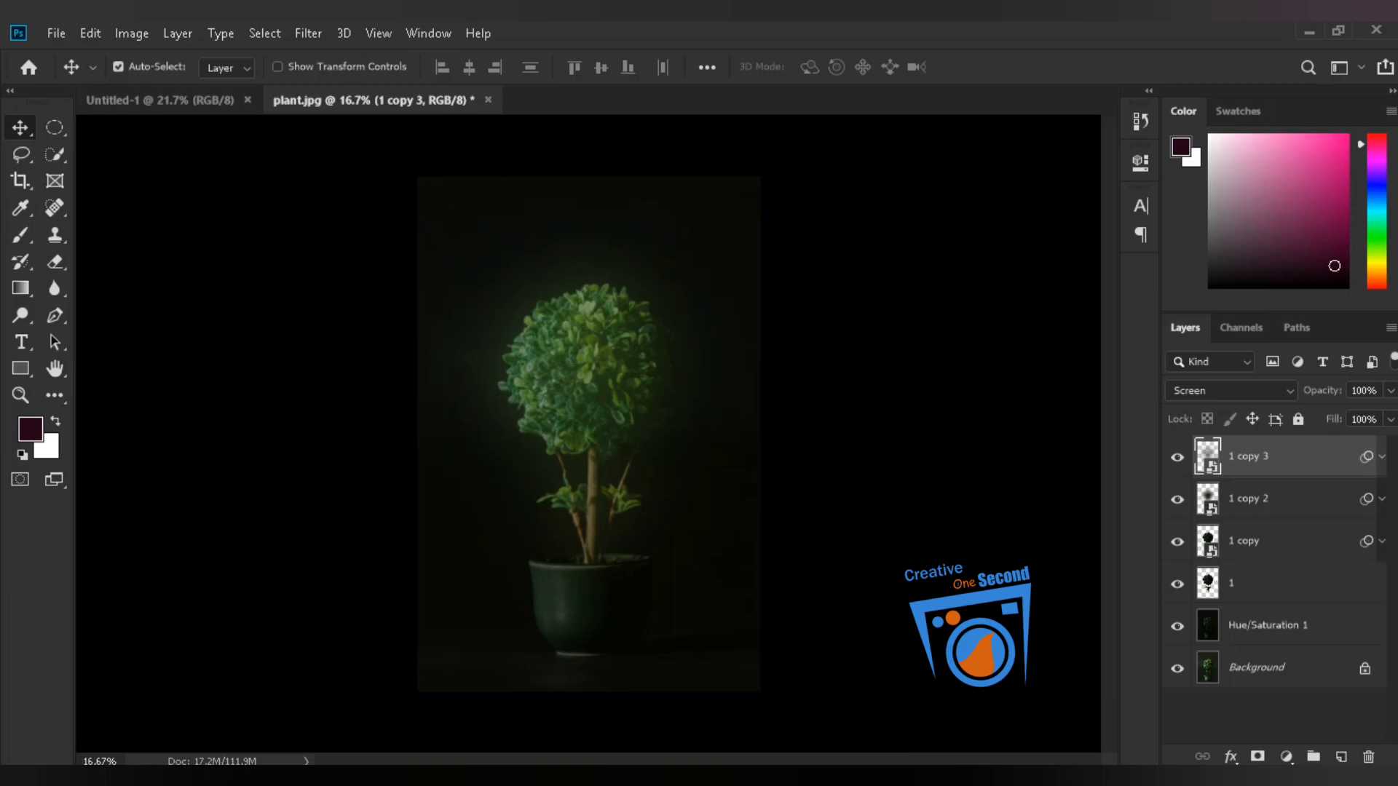
Group layer 1 together with its three blurred copies.
{"action": "left_click", "coordinate": [1282, 583], "text": "shift"}
{"action": "key", "text": "ctrl"}
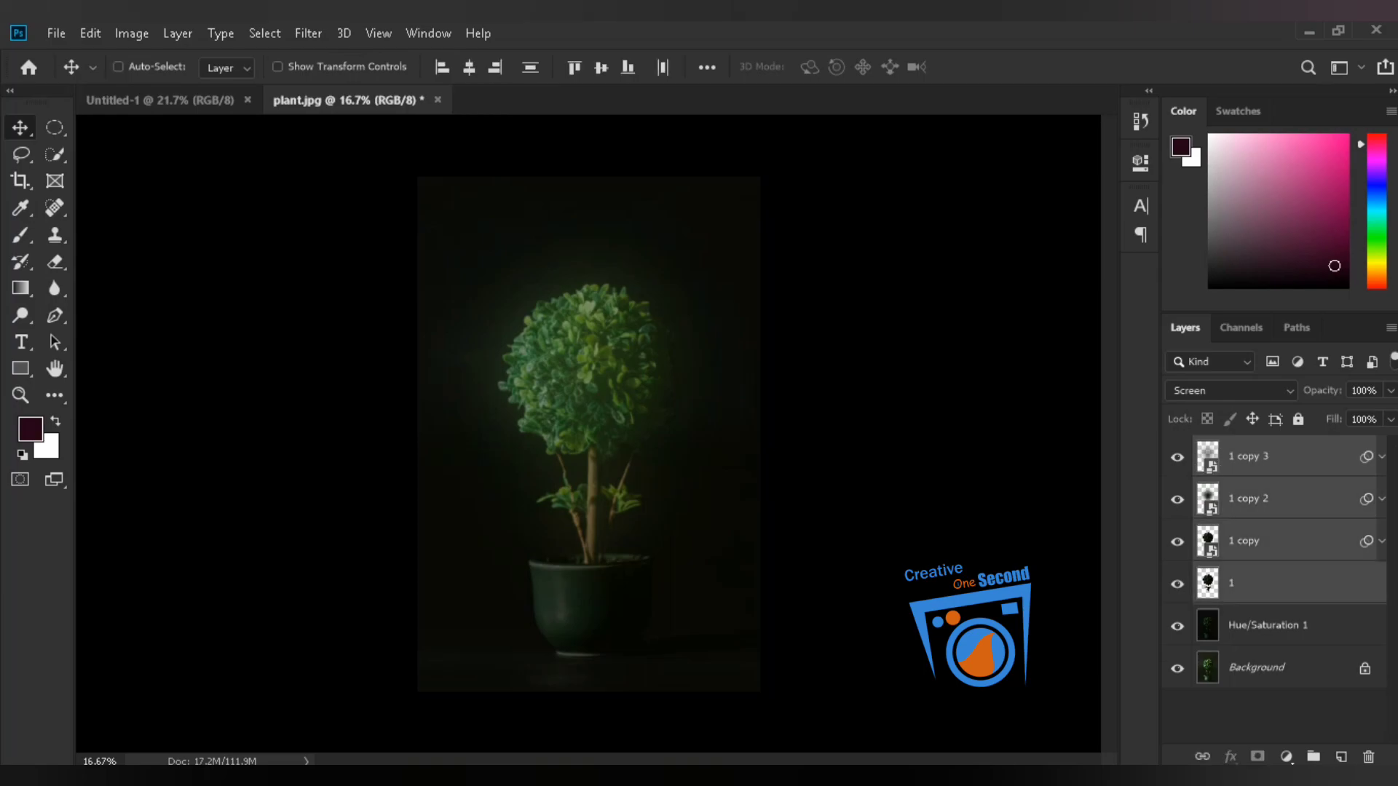
{"action": "key", "text": "ctrl+g"}
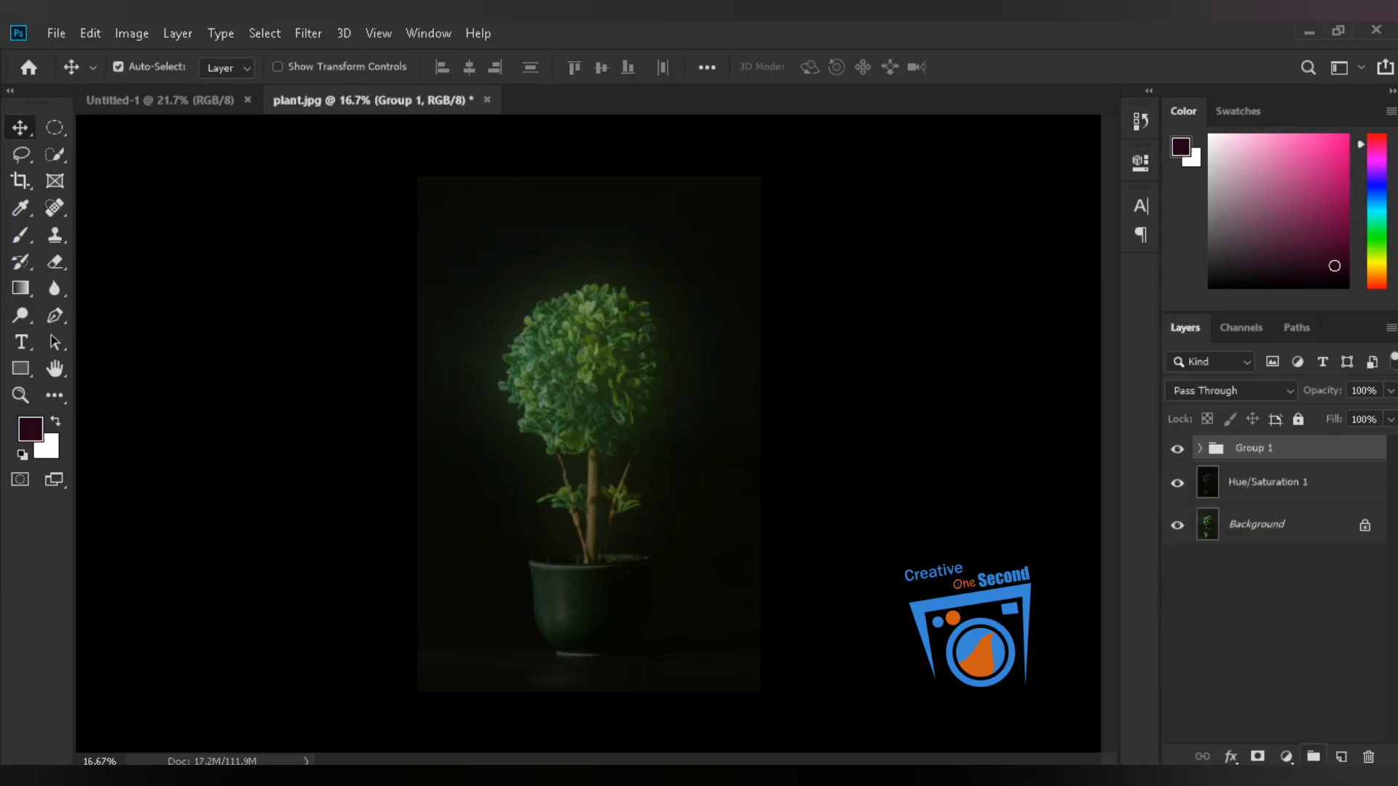
Add a Hue/Saturation adjustment clipped to Group 1 and turn on Colorize.
{"action": "left_click", "coordinate": [1286, 756]}
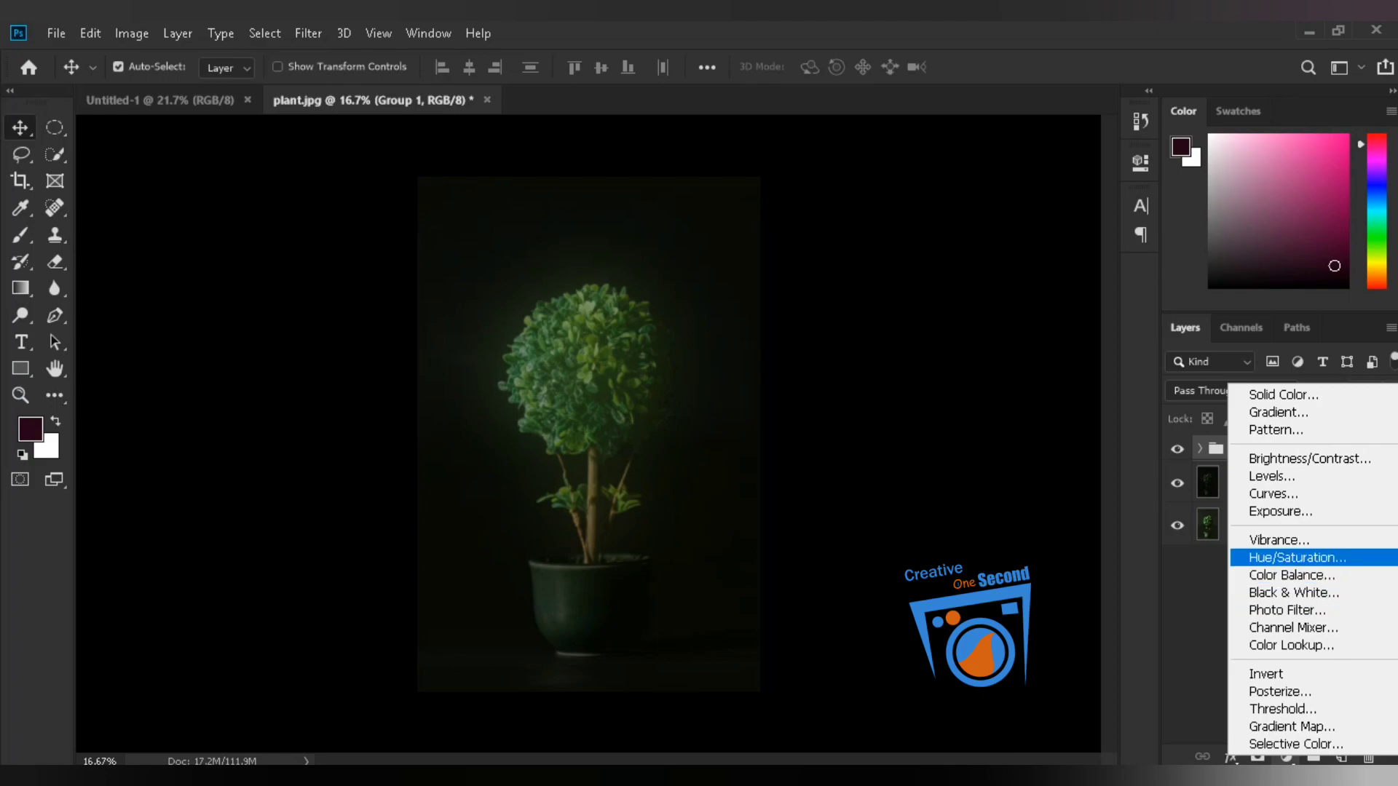
{"action": "left_click", "coordinate": [1282, 557]}
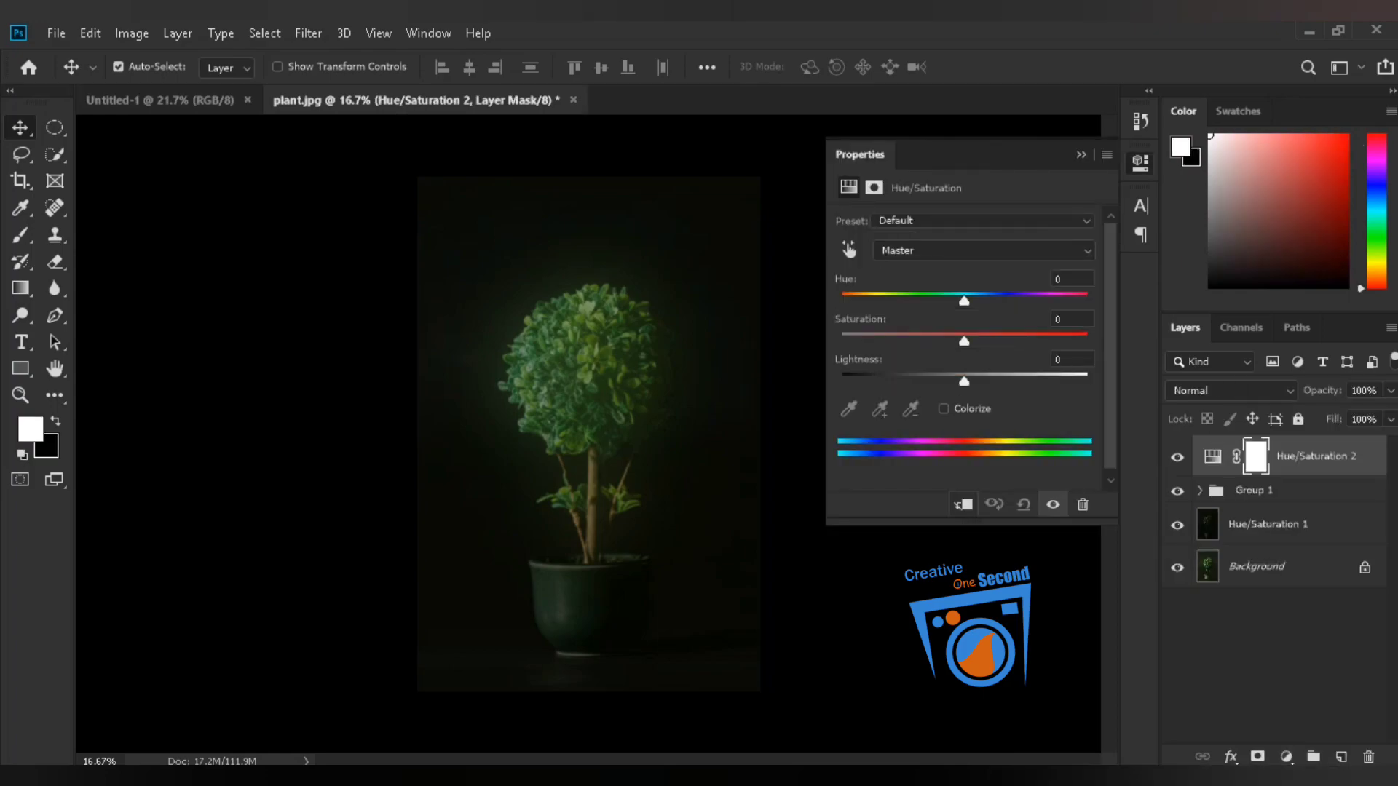
{"action": "key", "text": "ctrl+alt+g"}
{"action": "left_click", "coordinate": [943, 409]}
Tint the plant glow violet by setting the clipped adjustment to hue 257, saturation 62 and lightness +11.
{"action": "left_click_drag", "start_coordinate": [964, 301], "coordinate": [919, 301]}
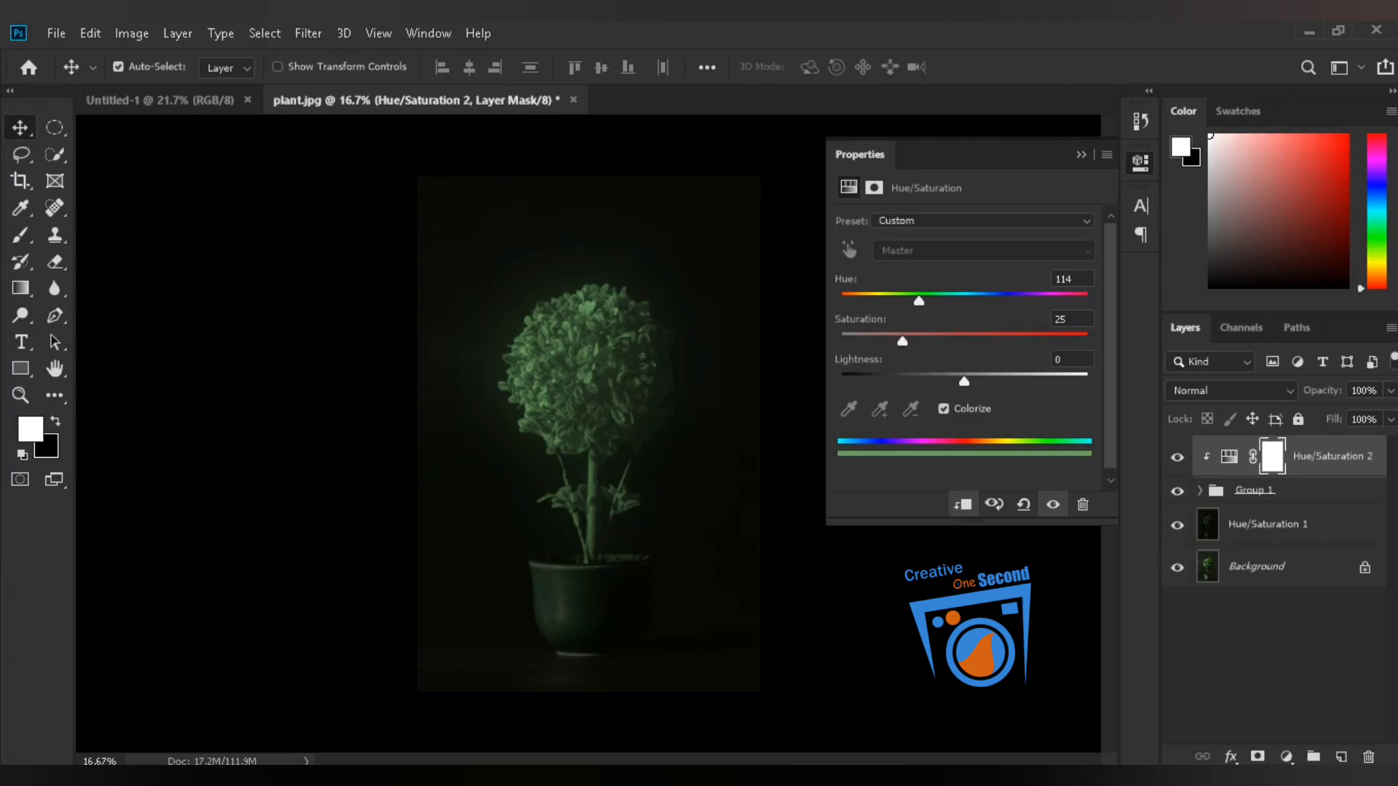
{"action": "left_click_drag", "start_coordinate": [902, 341], "coordinate": [971, 341]}
{"action": "mouse_move", "coordinate": [919, 301]}
{"action": "left_mouse_down"}
{"action": "mouse_move", "coordinate": [971, 300]}
{"action": "mouse_move", "coordinate": [929, 300]}
{"action": "left_mouse_up"}
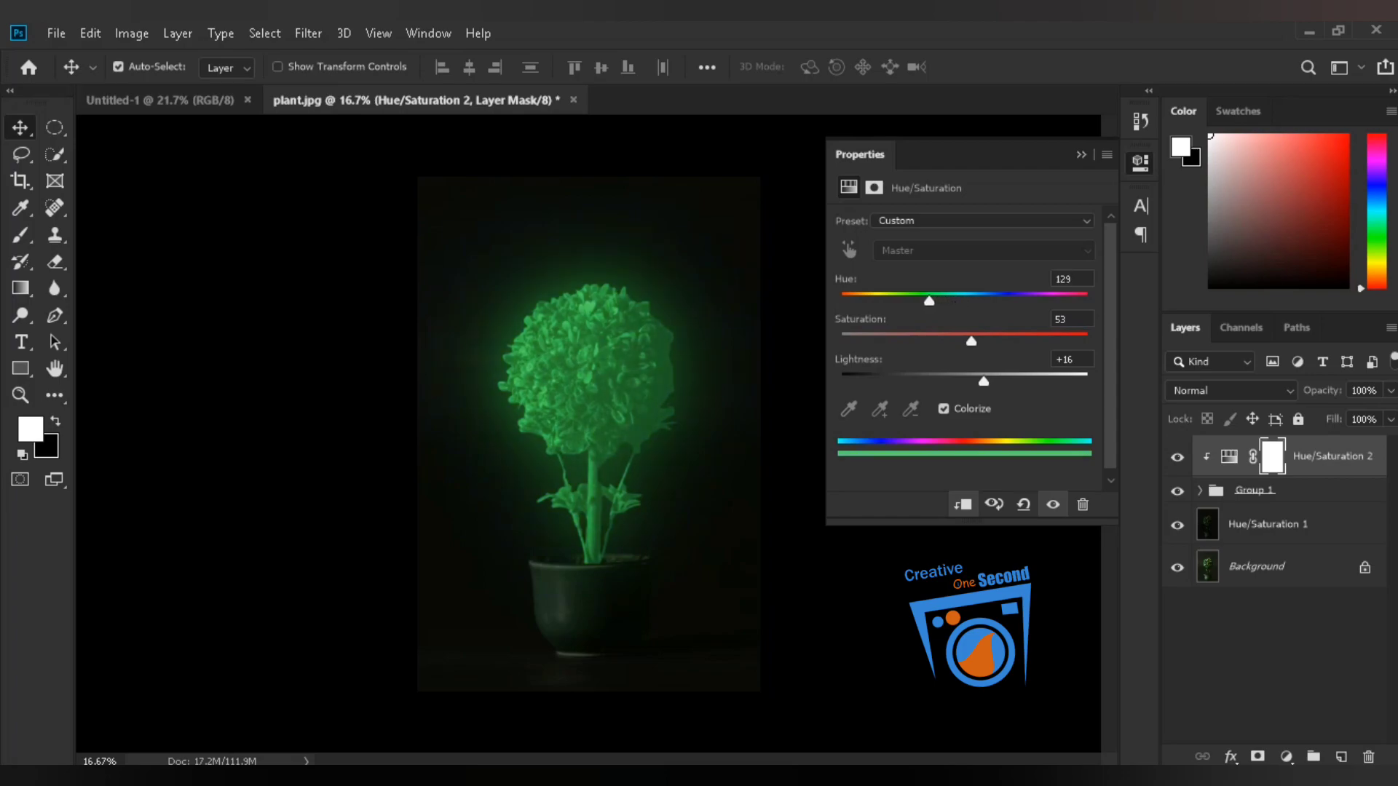
{"action": "left_click_drag", "start_coordinate": [983, 381], "coordinate": [985, 381]}
{"action": "left_click_drag", "start_coordinate": [985, 381], "coordinate": [994, 341]}
{"action": "left_click_drag", "start_coordinate": [929, 301], "coordinate": [1016, 301]}
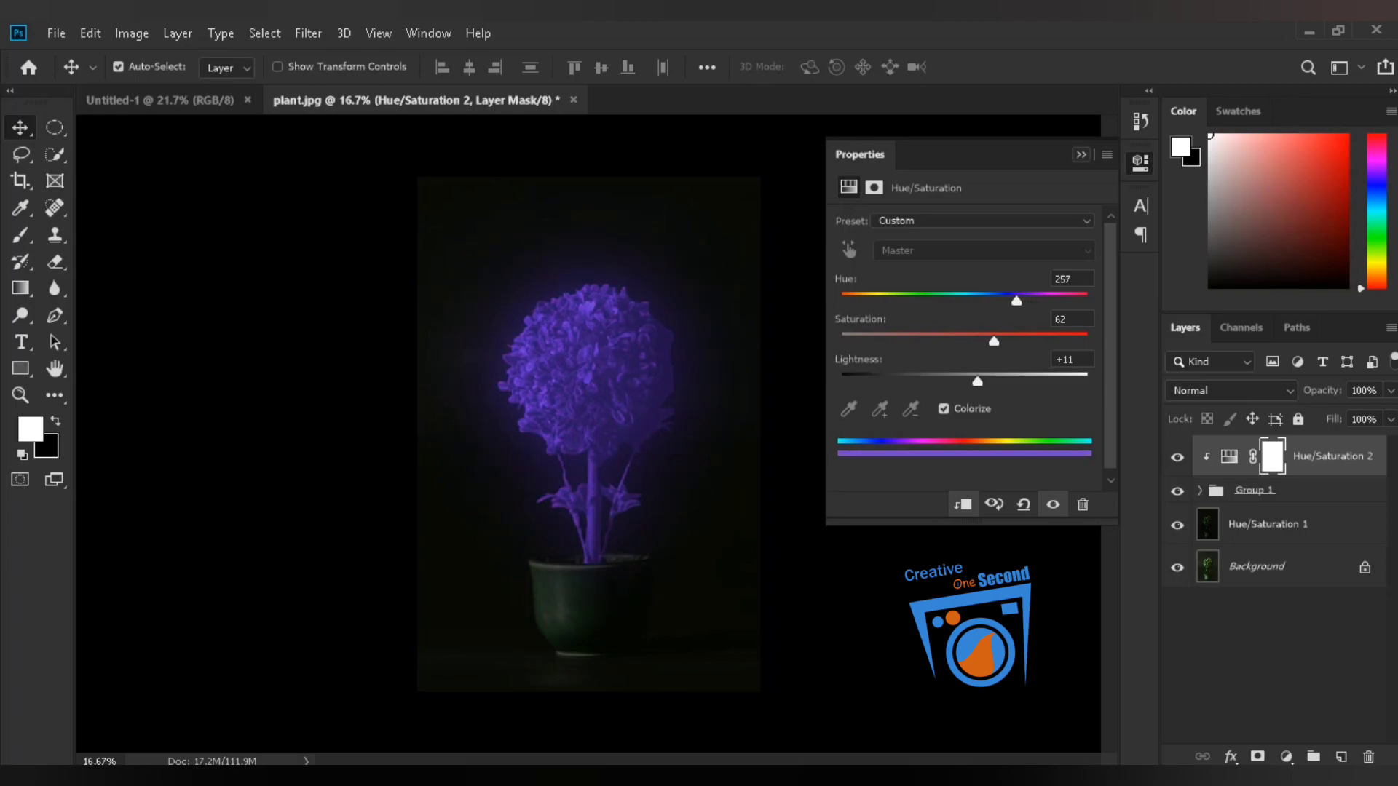
{"action": "left_click", "coordinate": [1081, 155]}
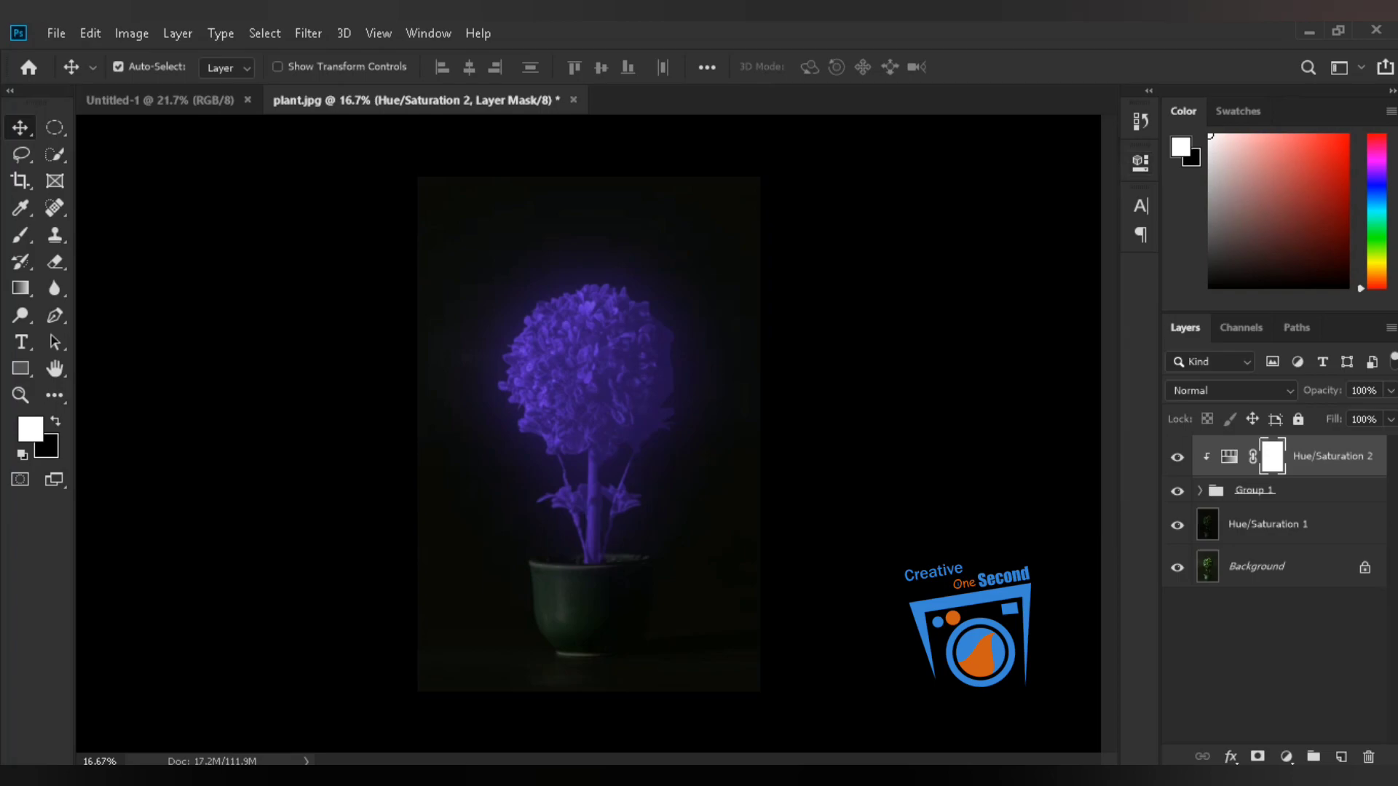
Check the Gaussian Blur radius of layer 1 copy 3 inside Group 1 without changing it.
{"action": "left_click", "coordinate": [1200, 490]}
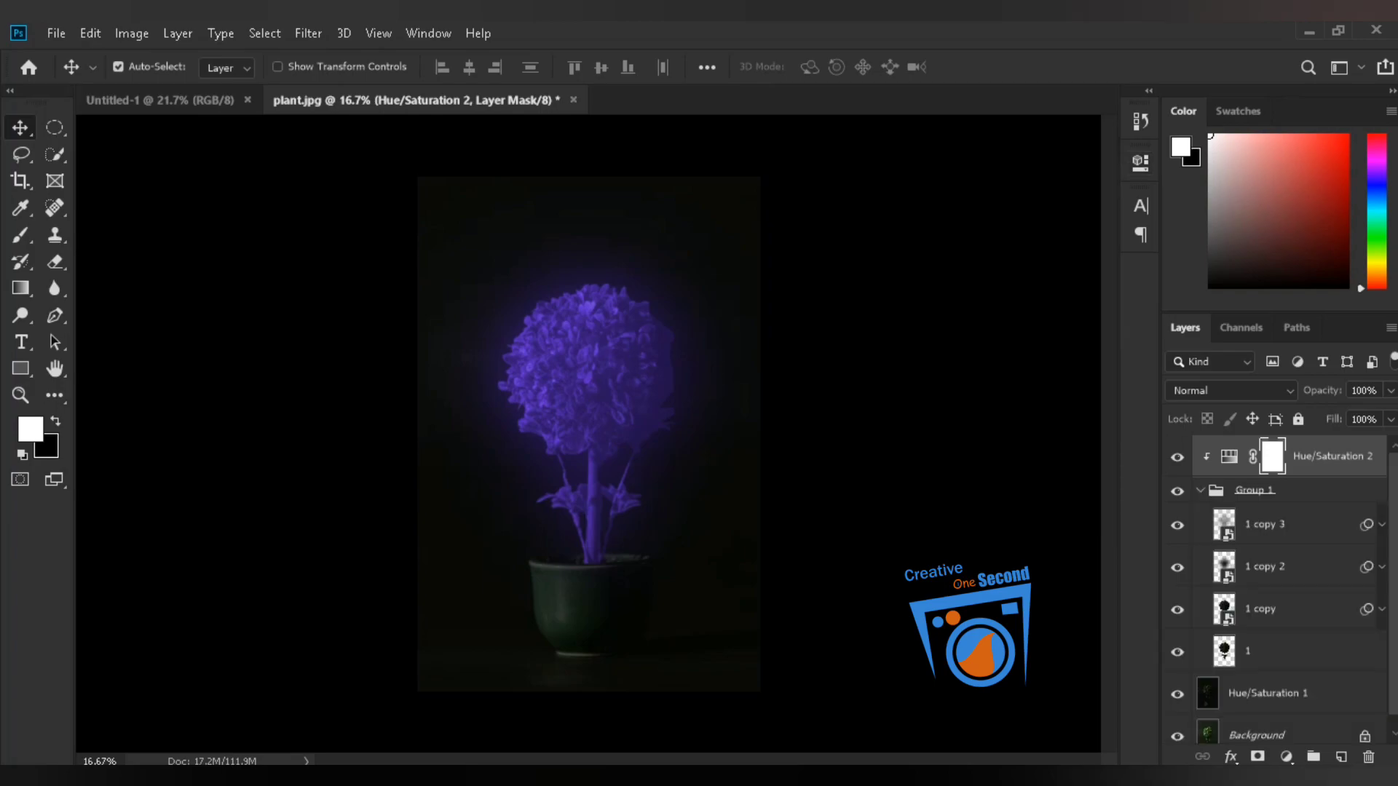
{"action": "left_click", "coordinate": [1281, 524]}
{"action": "left_click", "coordinate": [1382, 524]}
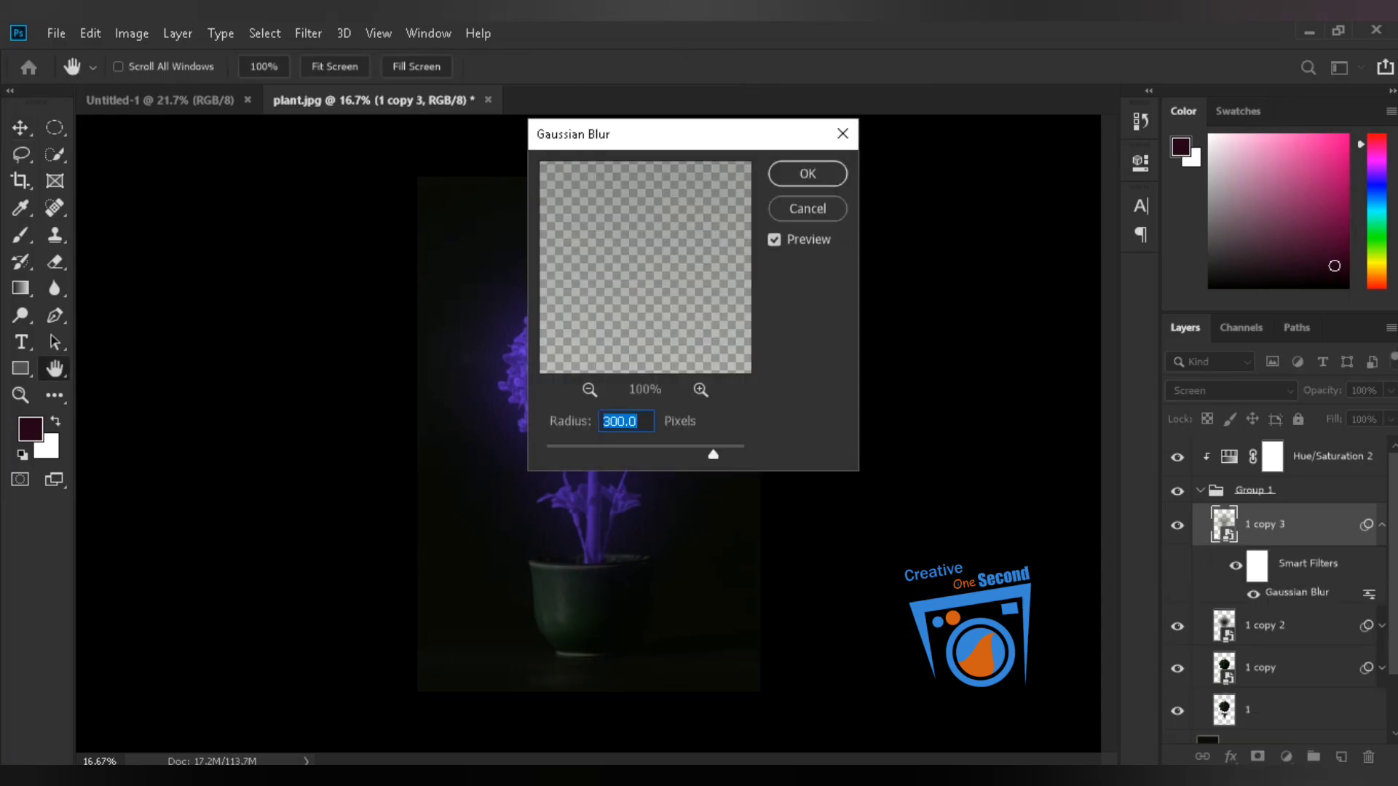
{"action": "key", "text": "Return"}
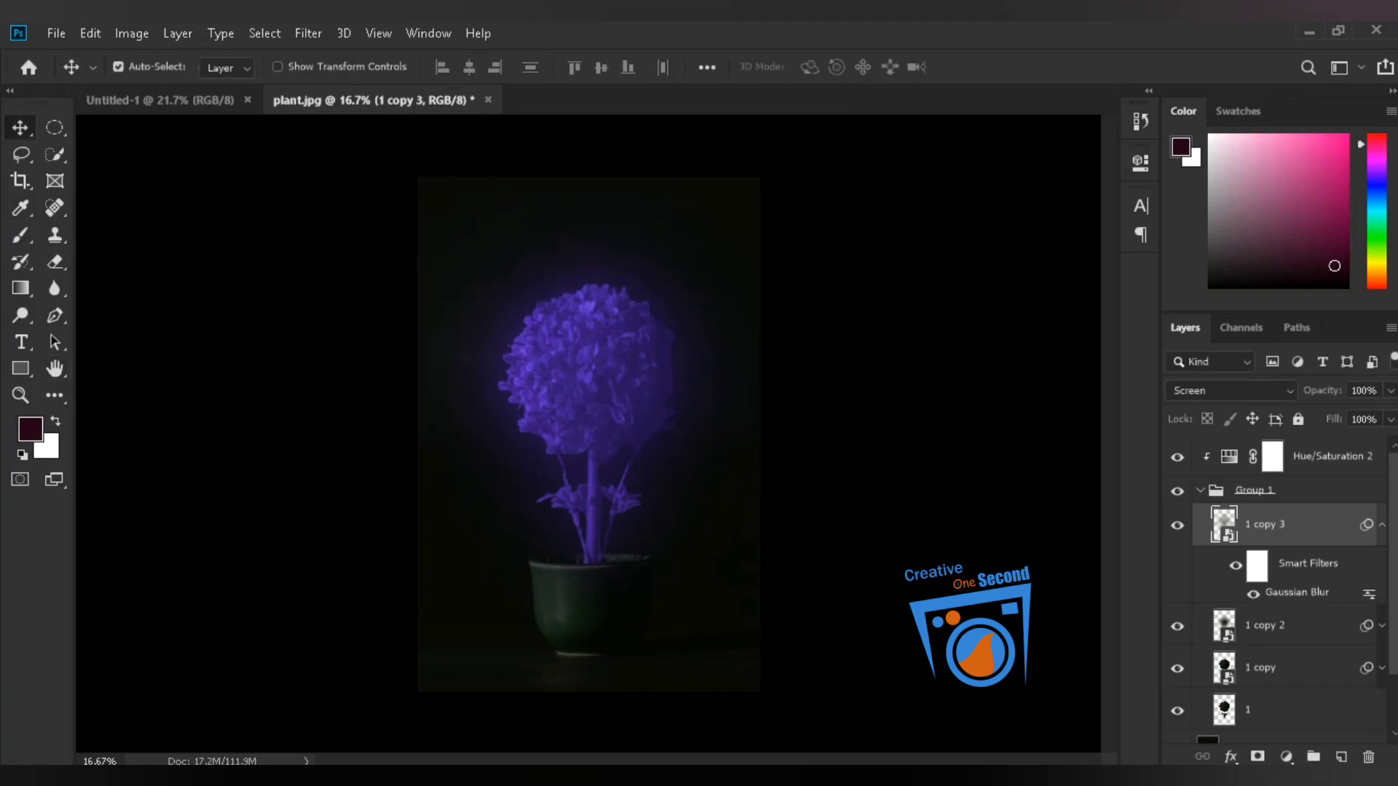
{"action": "left_click", "coordinate": [1200, 490]}
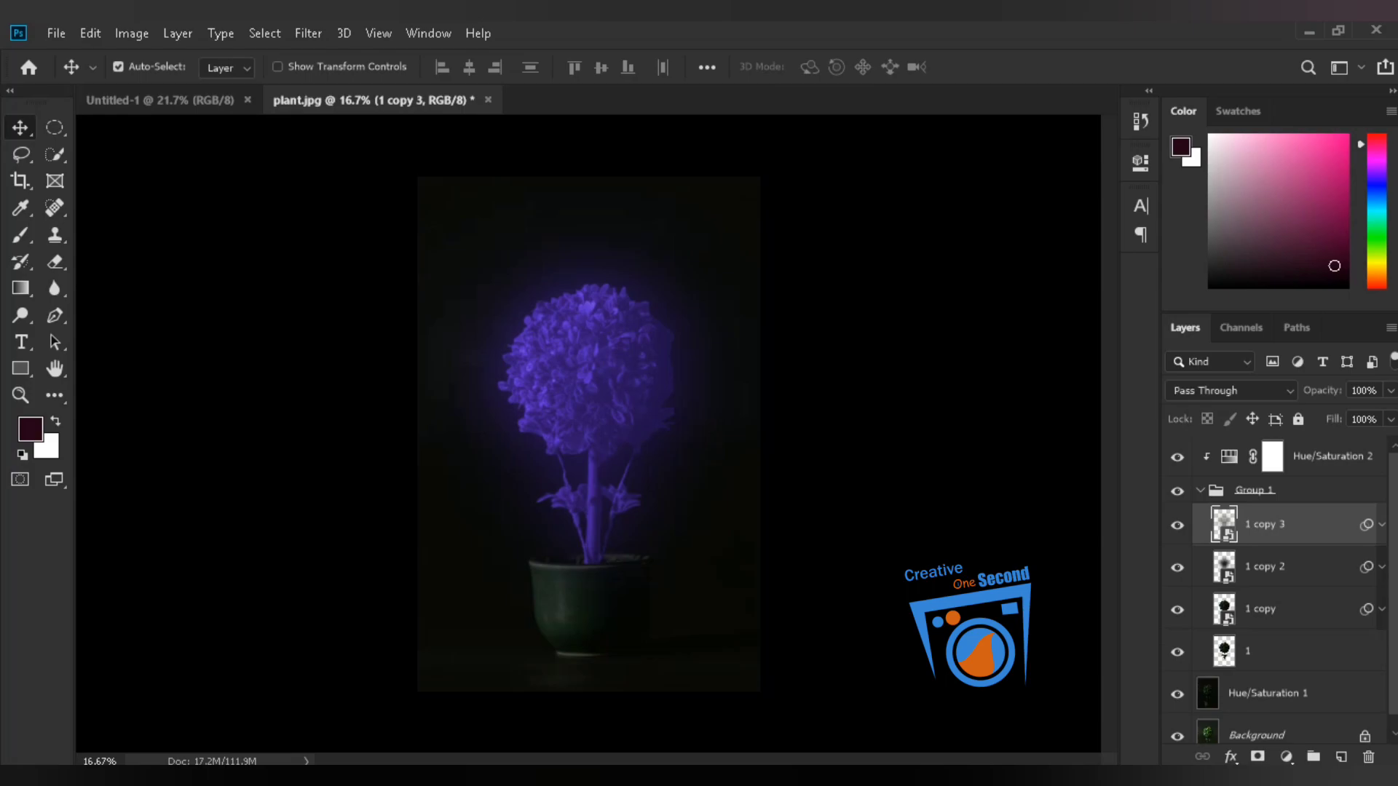
Copy the clipped Hue/Saturation 2 adjustment above the Hue/Saturation 1 layer and clip the copy to that layer.
{"action": "left_click", "coordinate": [1332, 456]}
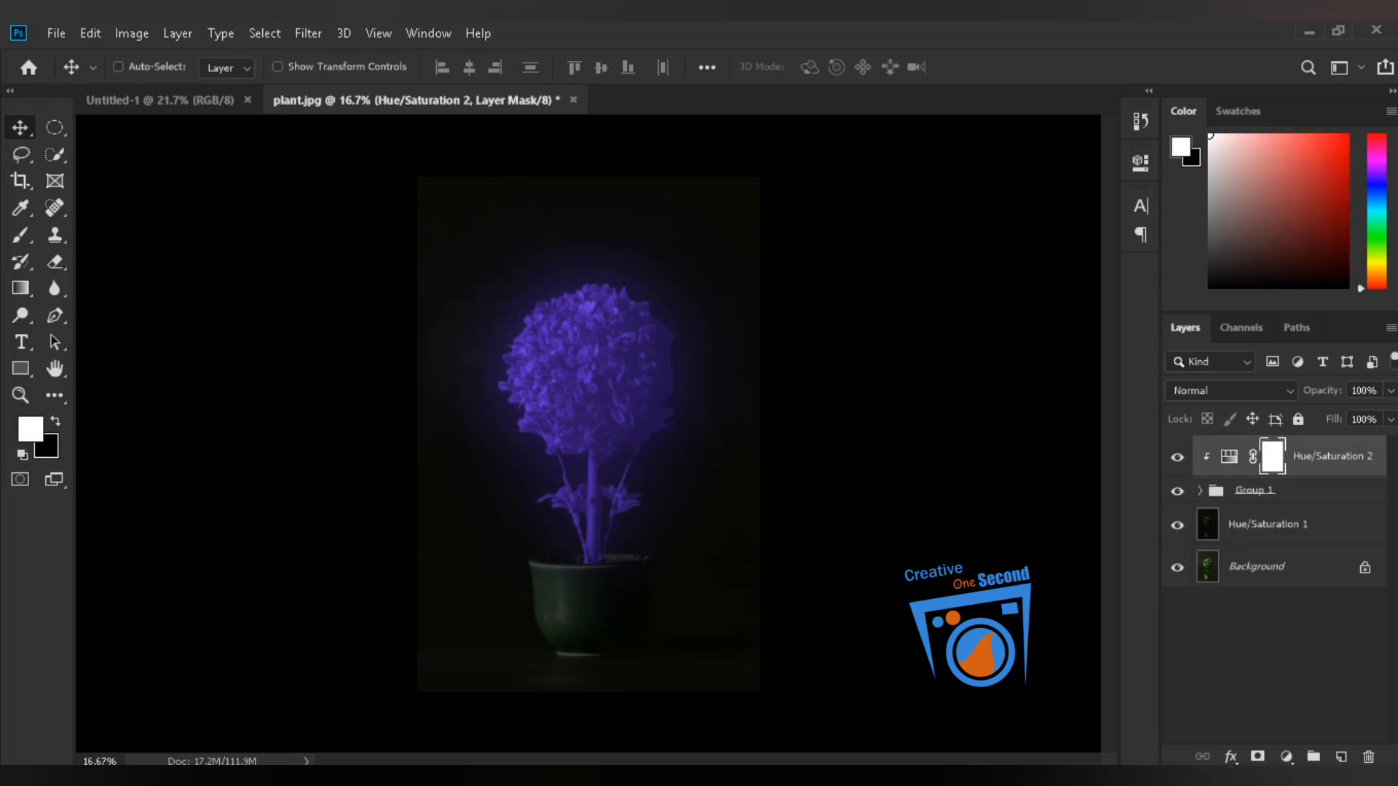
{"action": "left_click", "coordinate": [118, 66]}
{"action": "left_click", "coordinate": [1267, 524]}
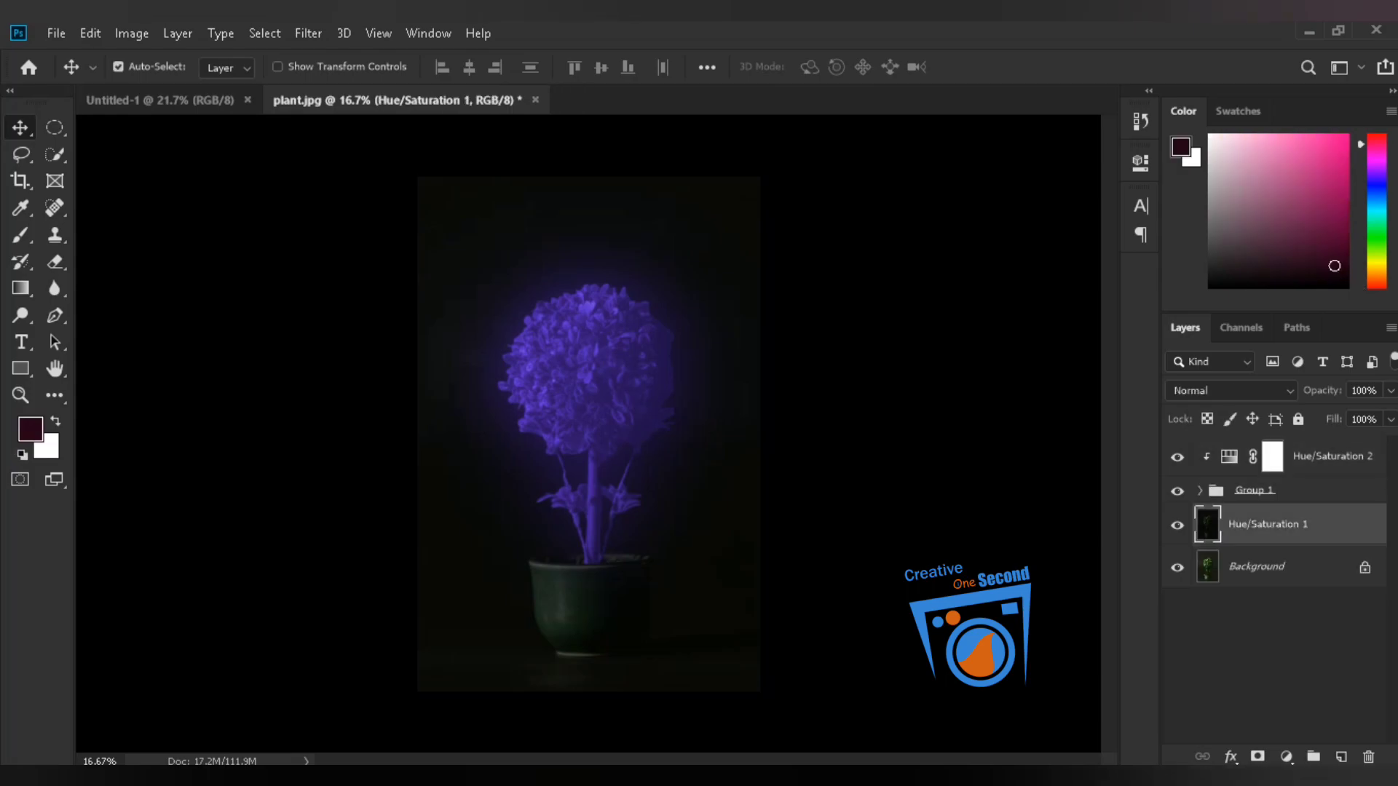
{"action": "key", "text": "ctrl+v"}
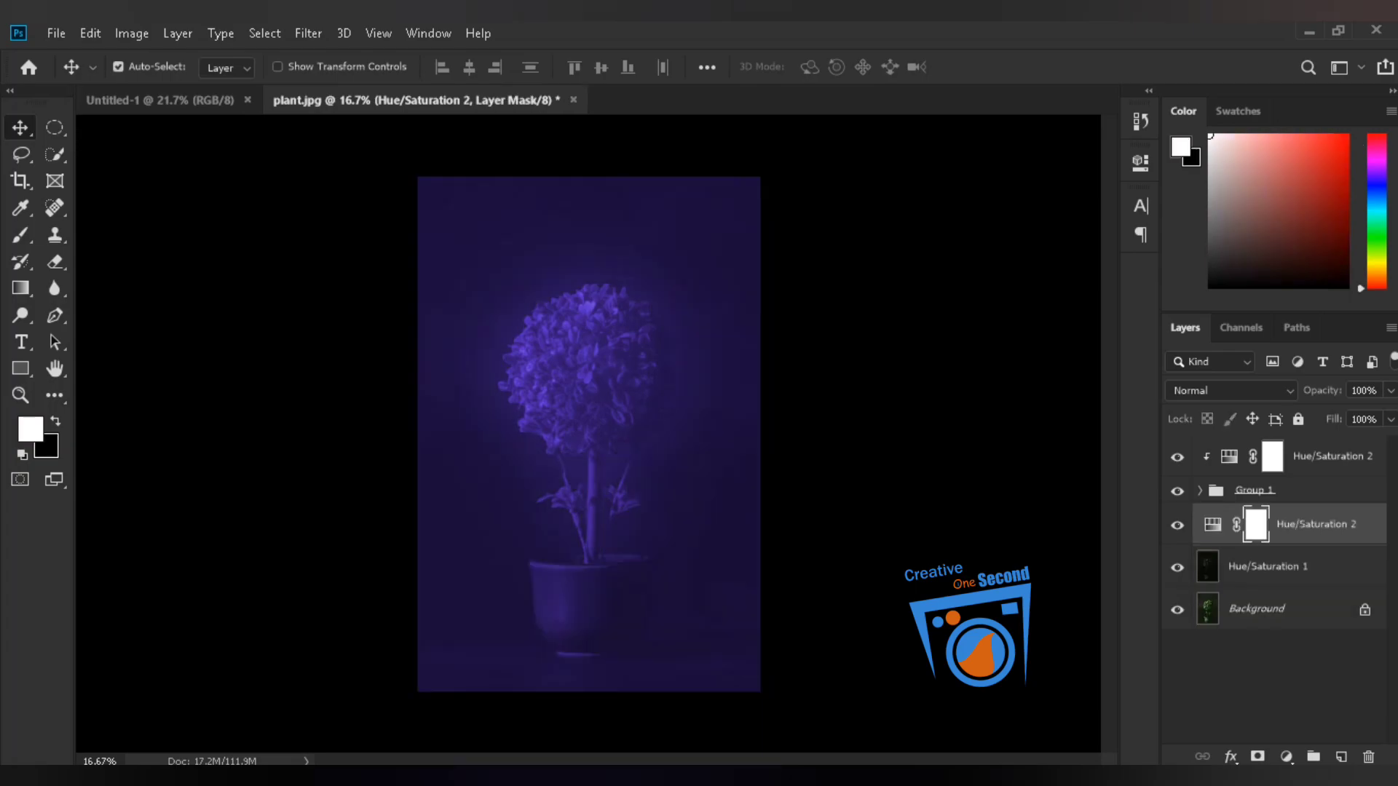
{"action": "left_click", "coordinate": [1212, 524]}
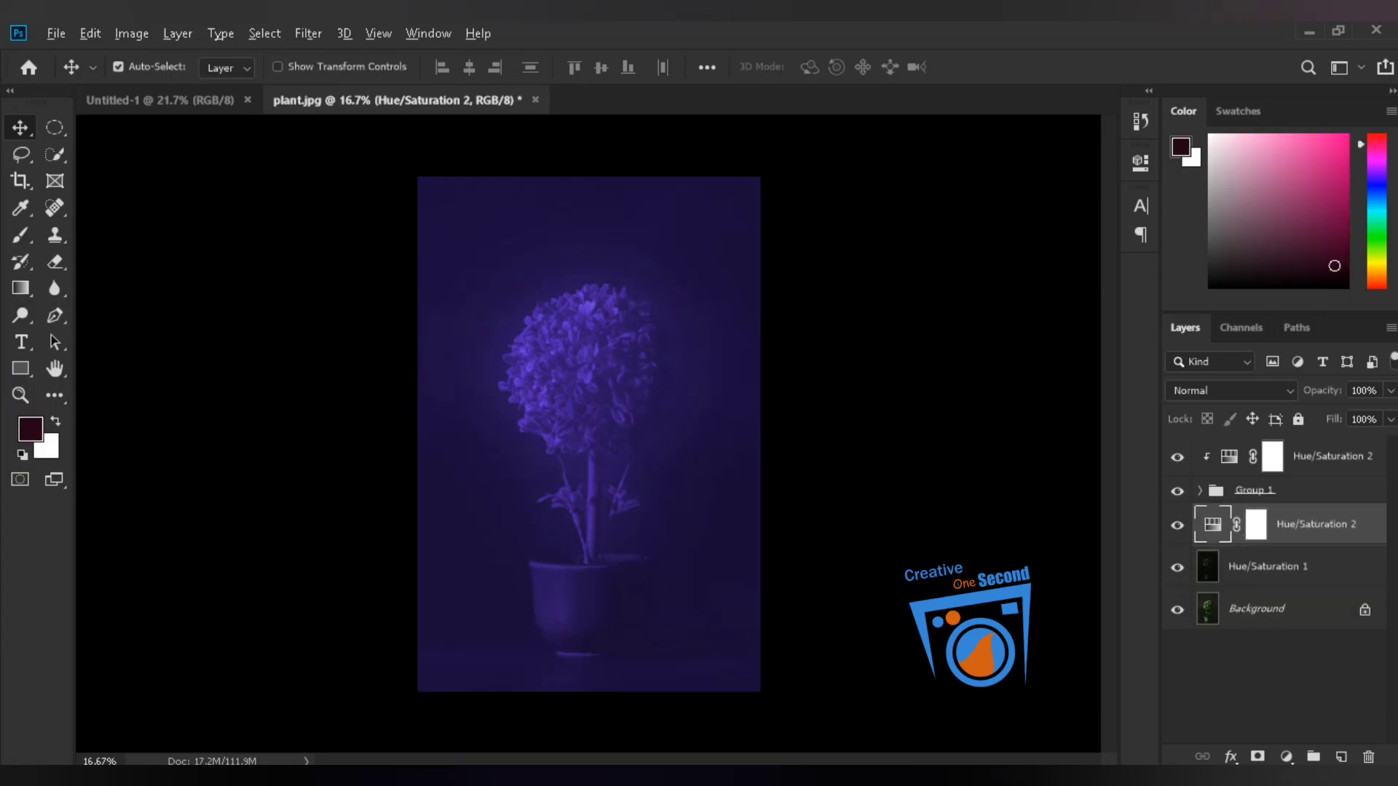
{"action": "key", "text": "ctrl+alt+g"}
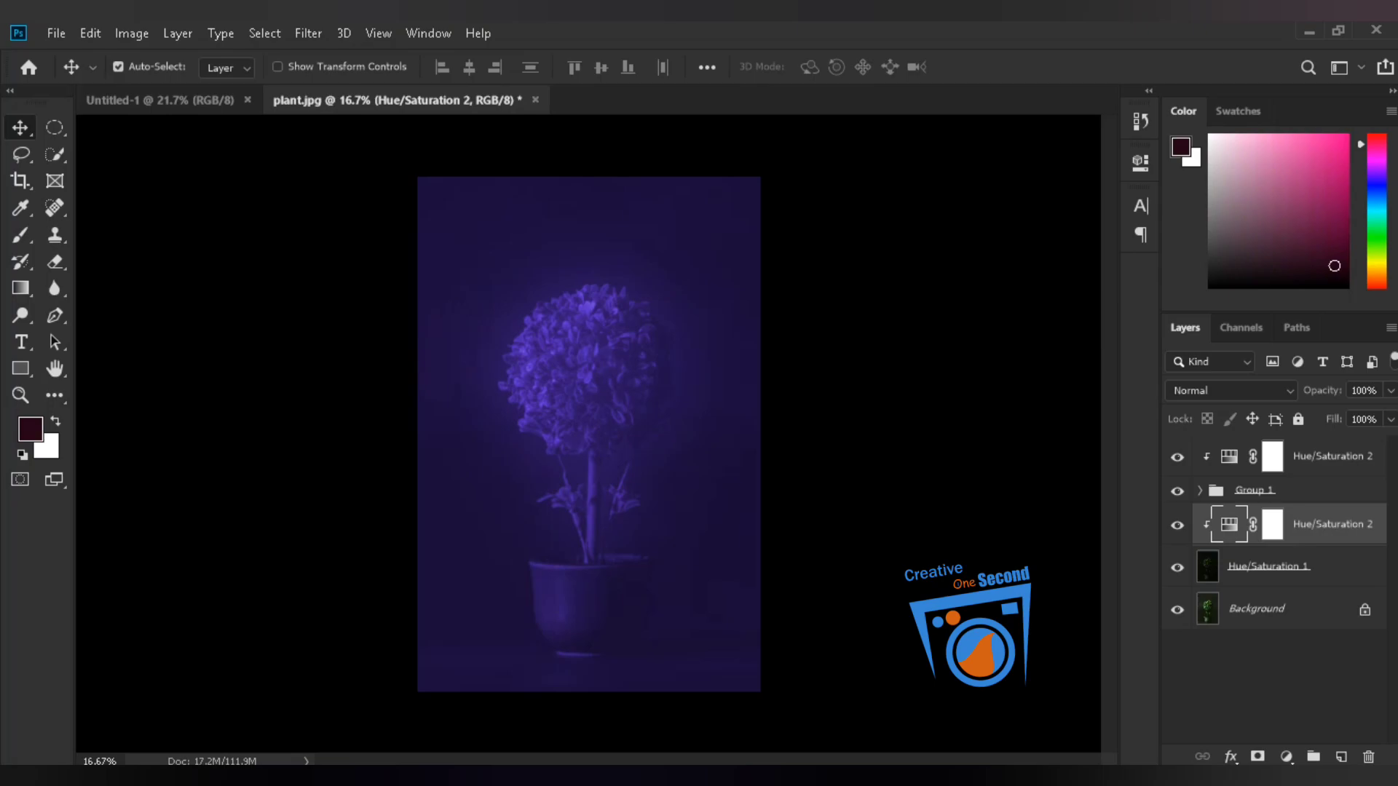
Invert the layer mask of the copied Hue/Saturation 2 adjustment to black.
{"action": "left_click", "coordinate": [1272, 524]}
{"action": "key", "text": "ctrl"}
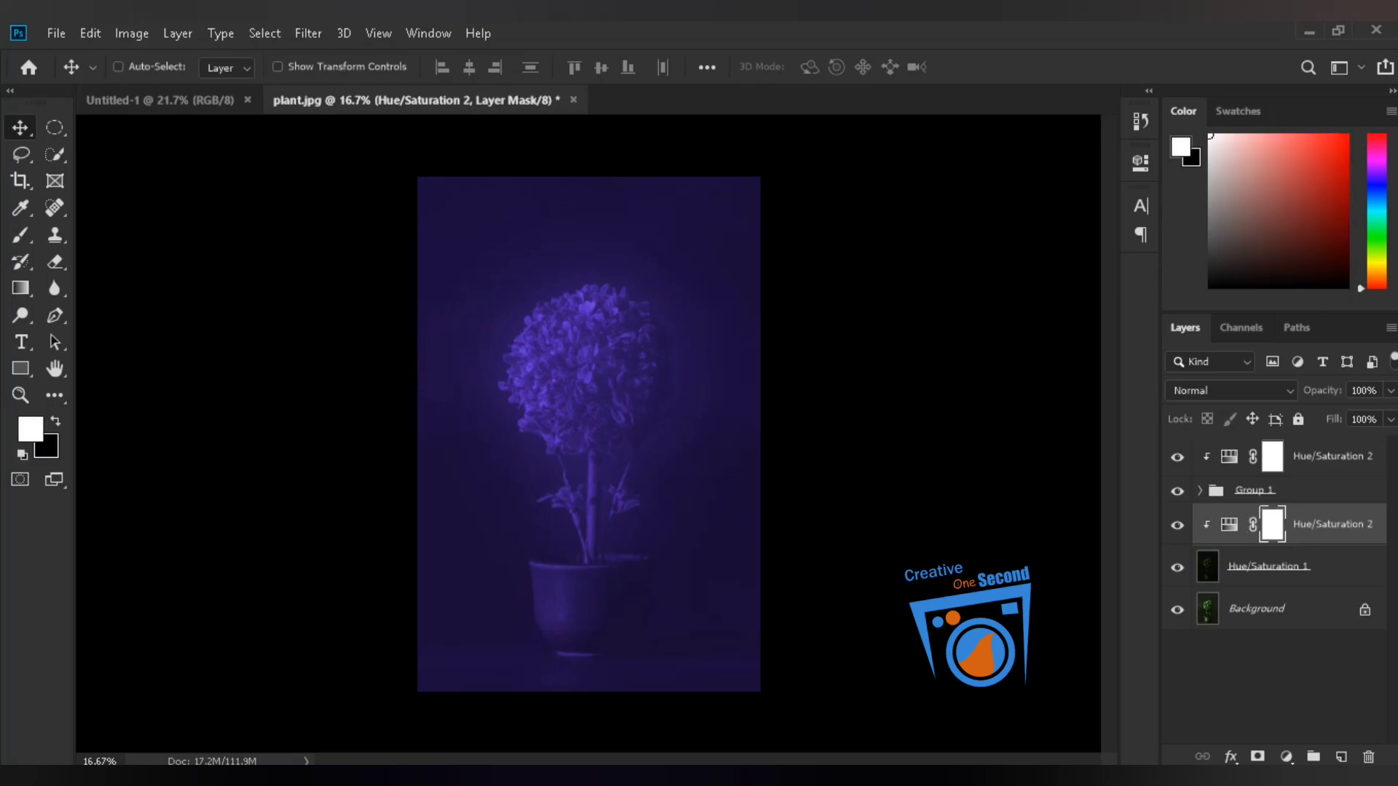
{"action": "key", "text": "ctrl+i"}
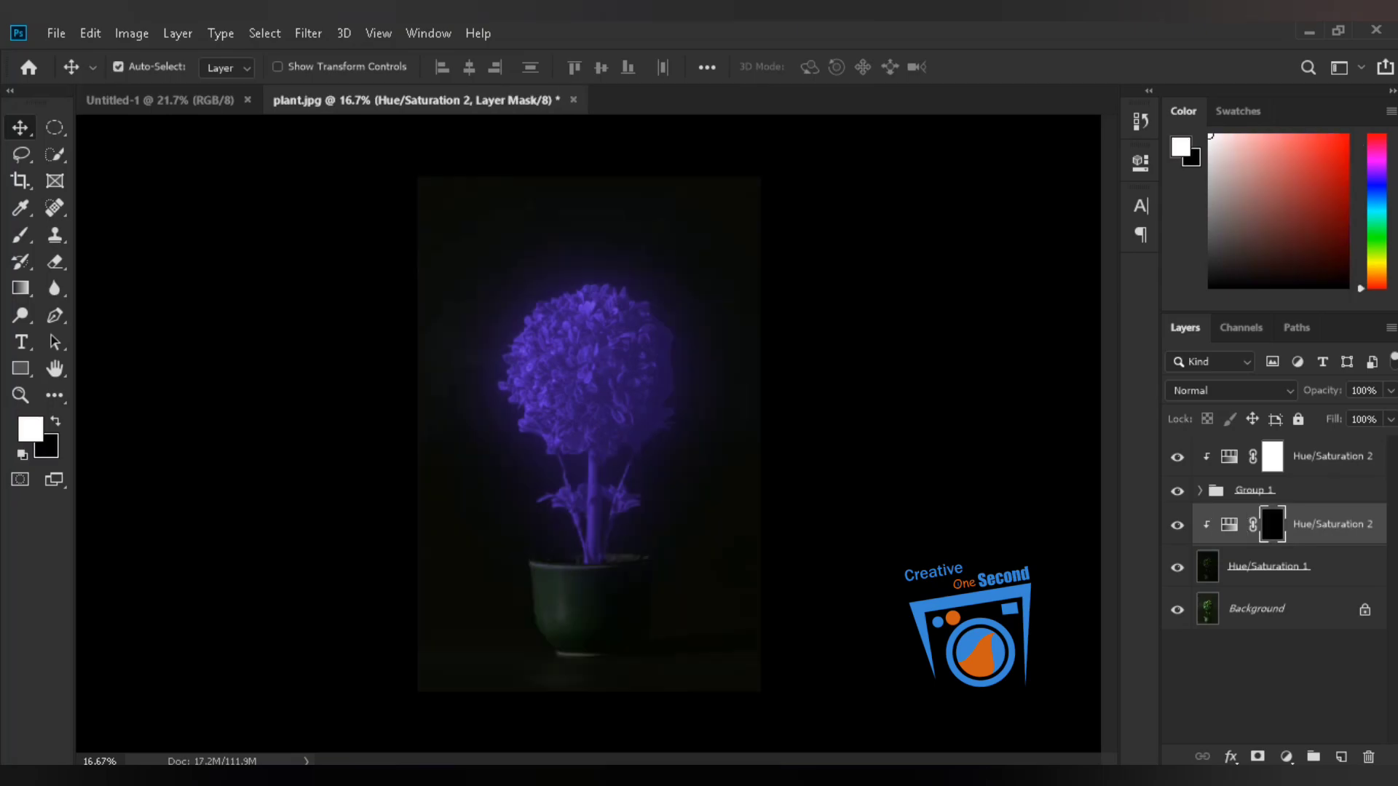
Try painting white on the lower Hue/Saturation 2 mask around the pot with a large soft brush, undoing each stroke.
{"action": "key", "text": "b"}
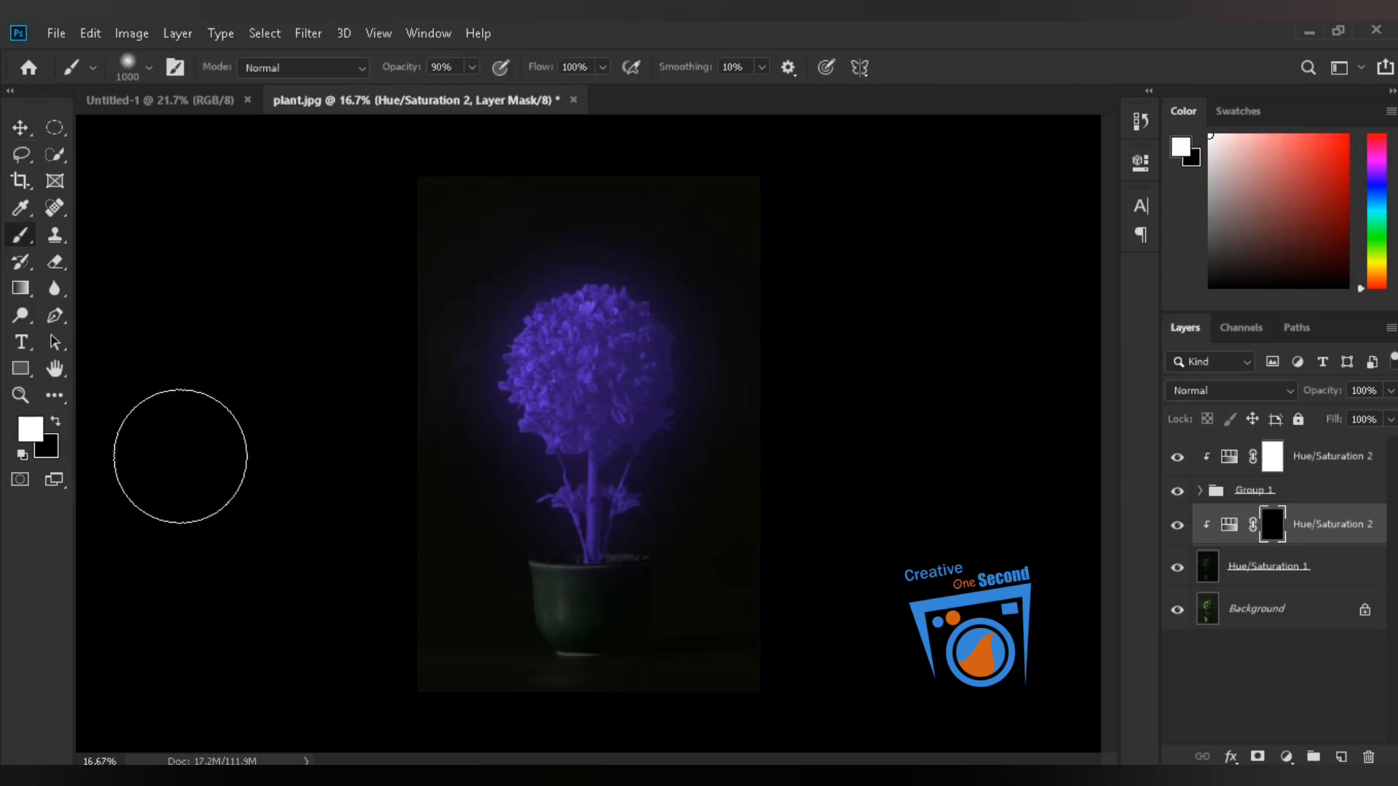
{"action": "left_click", "coordinate": [530, 556]}
{"action": "key", "text": "ctrl+z"}
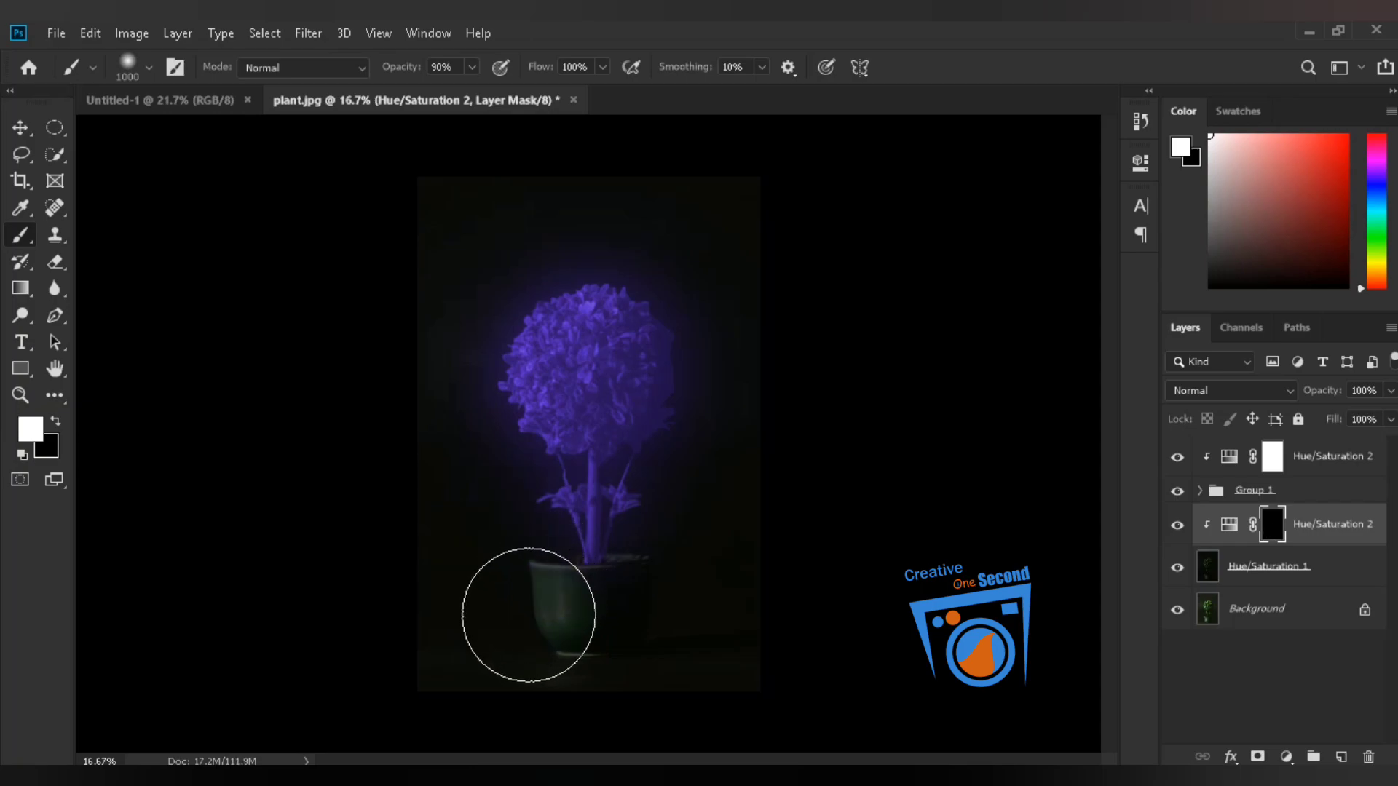
{"action": "key", "text": "bracketright"}
{"action": "key", "text": "bracketright"}
{"action": "left_click", "coordinate": [466, 668]}
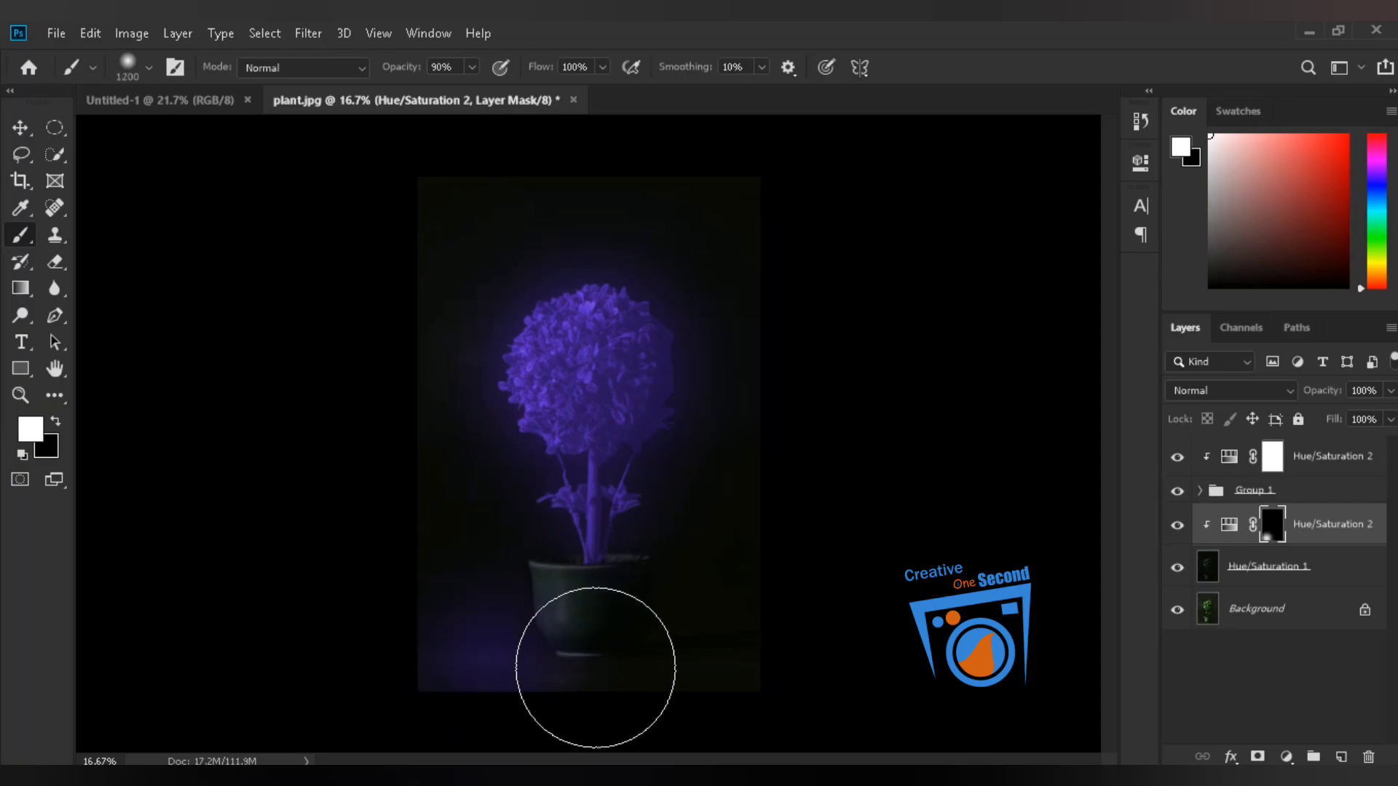
{"action": "key", "text": "ctrl+z"}
{"action": "left_click", "coordinate": [523, 497]}
{"action": "key", "text": "ctrl+z"}
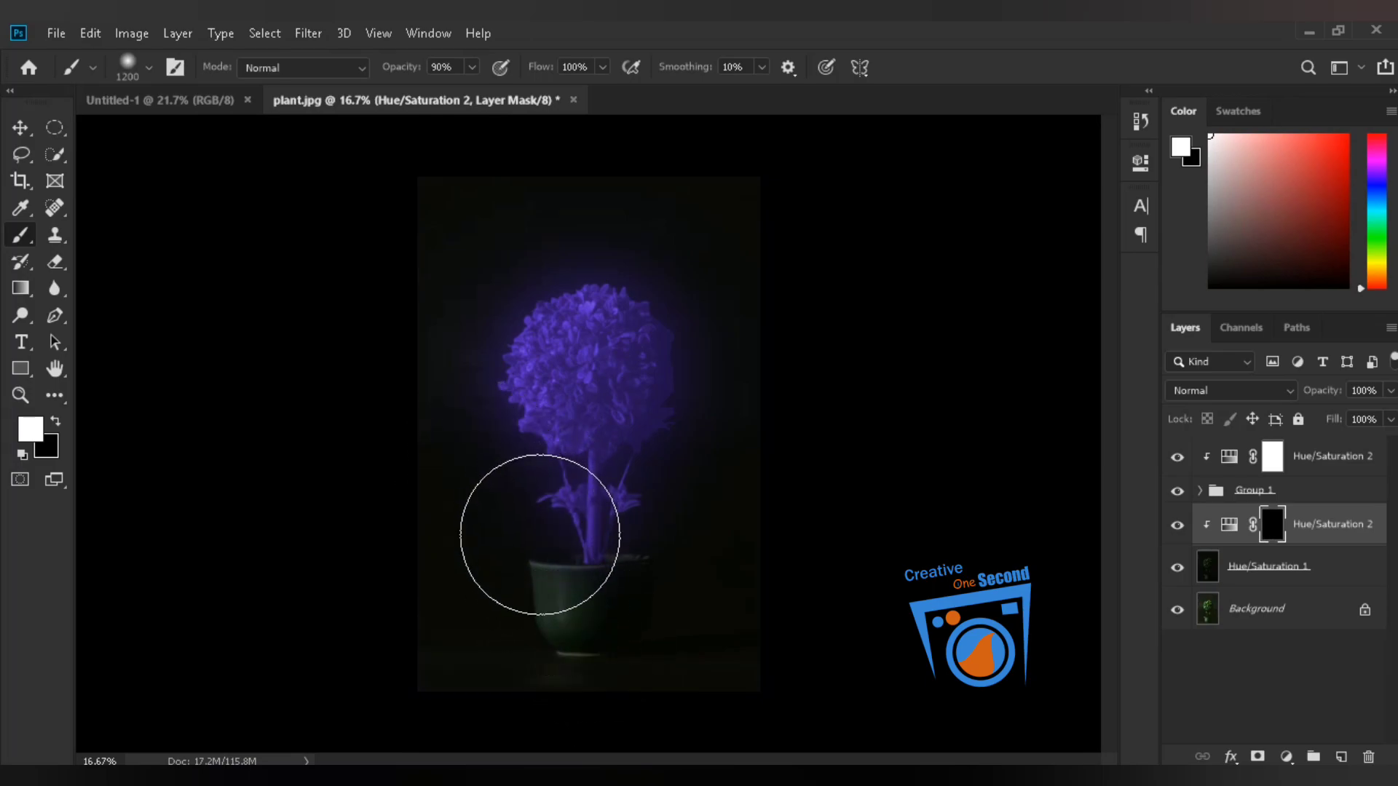
Try painting violet light along the left part of the pot's rim with a 175 px soft brush, and undo it.
{"action": "scroll", "coordinate": [591, 549], "scroll_direction": "up", "scroll_amount": 5}
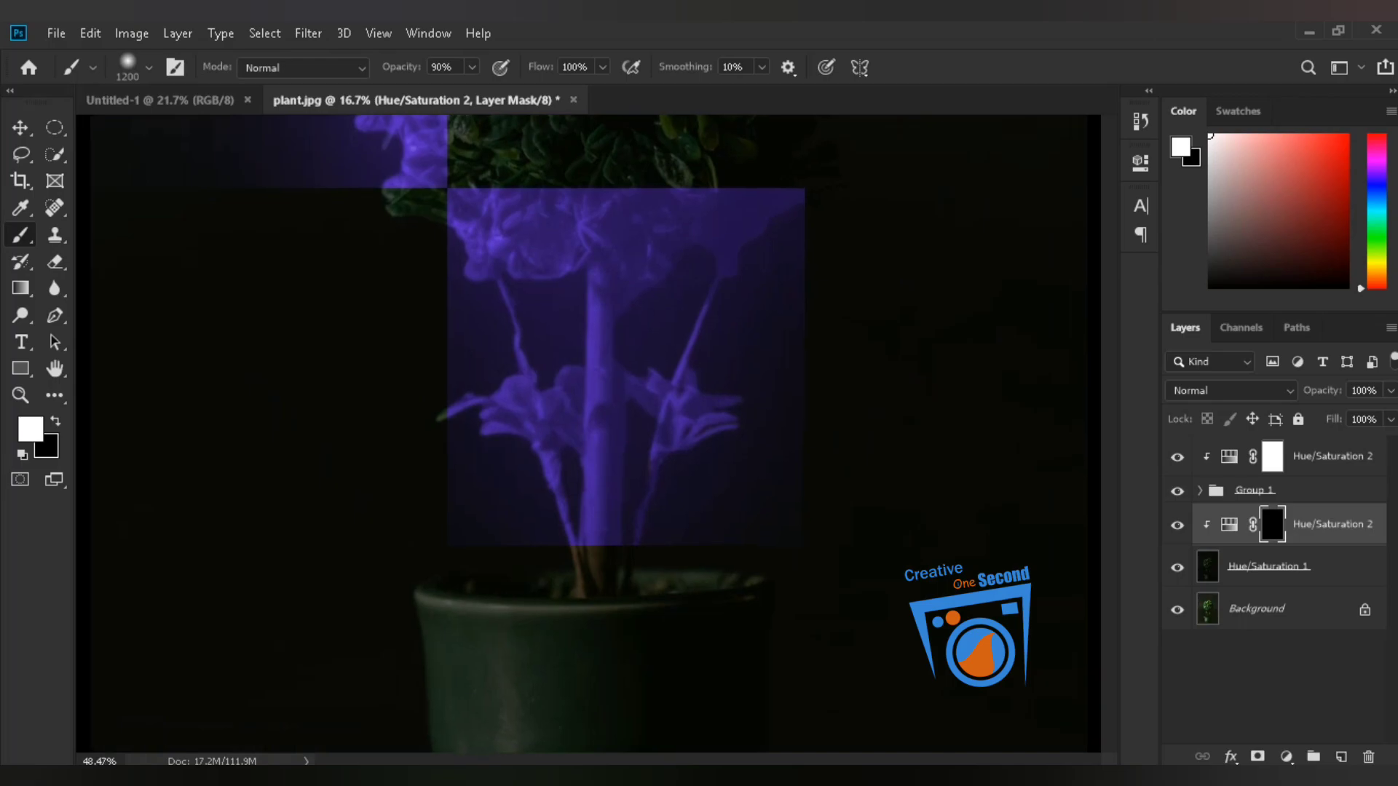
{"action": "scroll", "coordinate": [640, 546], "scroll_direction": "up", "scroll_amount": 2}
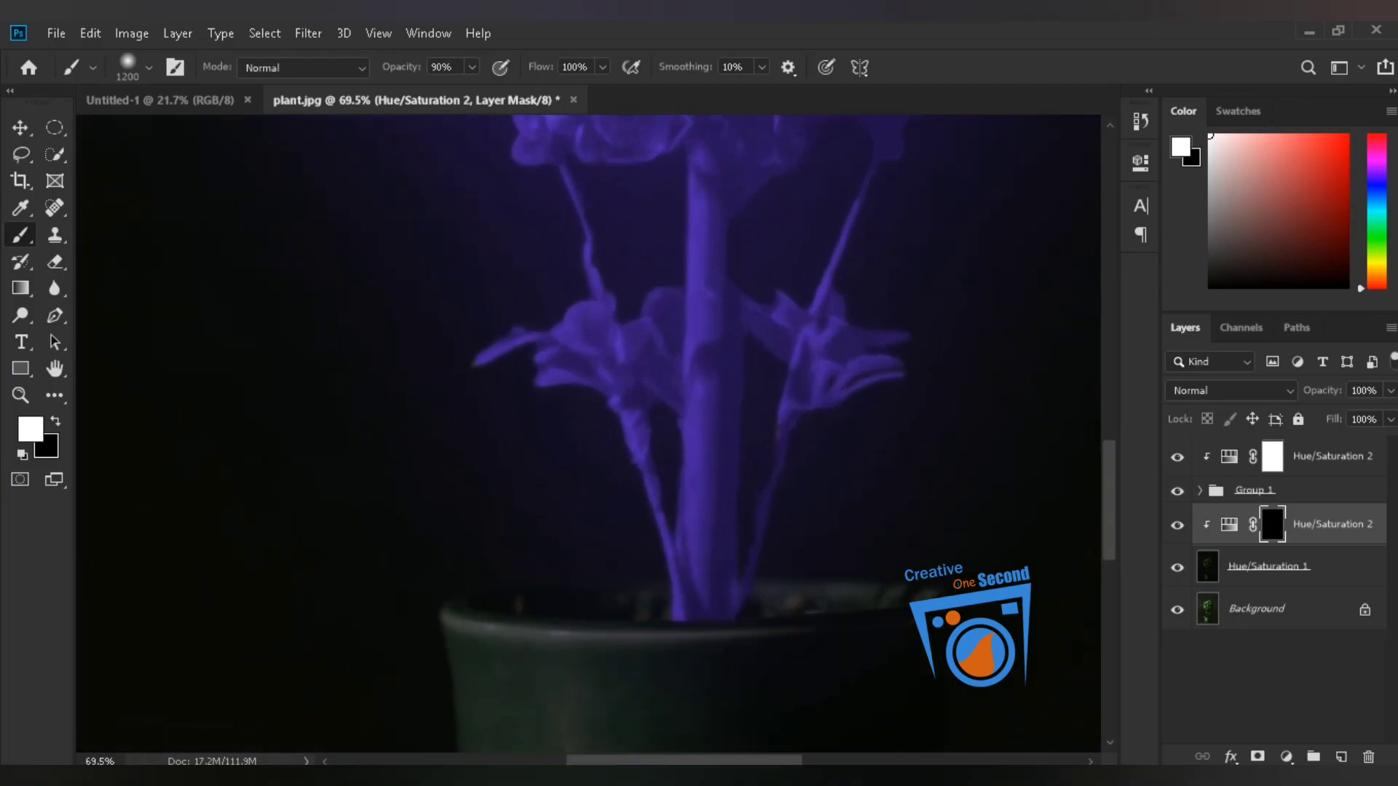
{"action": "left_click_drag", "start_coordinate": [788, 552], "coordinate": [642, 370]}
{"action": "key", "text": "["}
{"action": "key", "text": "["}
{"action": "key", "text": "bracketleft"}
{"action": "key", "text": "bracketleft"}
{"action": "key", "text": "bracketleft"}
{"action": "key", "text": "bracketleft"}
{"action": "key", "text": "bracketleft"}
{"action": "key", "text": "bracketleft"}
{"action": "key", "text": "bracketleft"}
{"action": "key", "text": "bracketleft"}
{"action": "key", "text": "bracketleft"}
{"action": "key", "text": "bracketleft"}
{"action": "left_click_drag", "start_coordinate": [378, 426], "coordinate": [440, 404]}
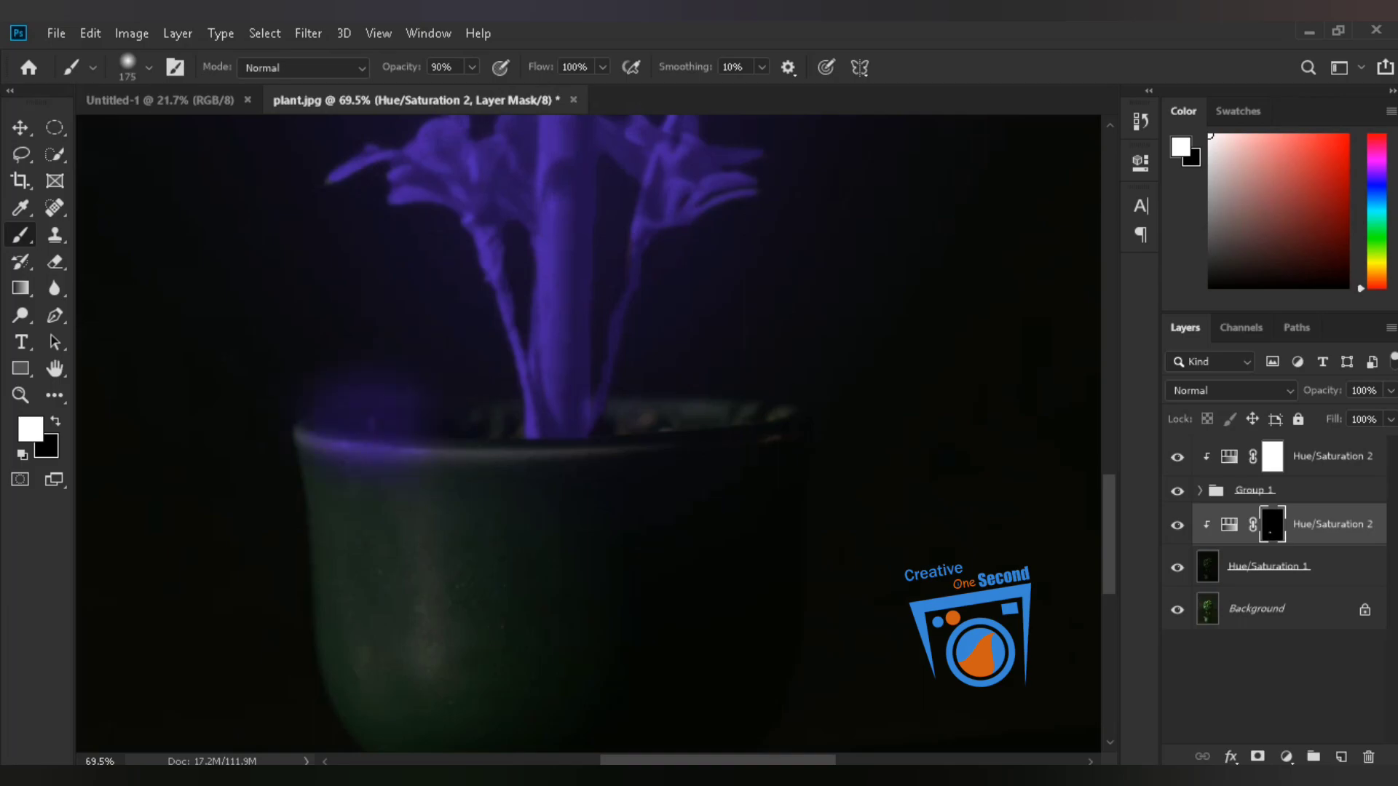
{"action": "key", "text": "z"}
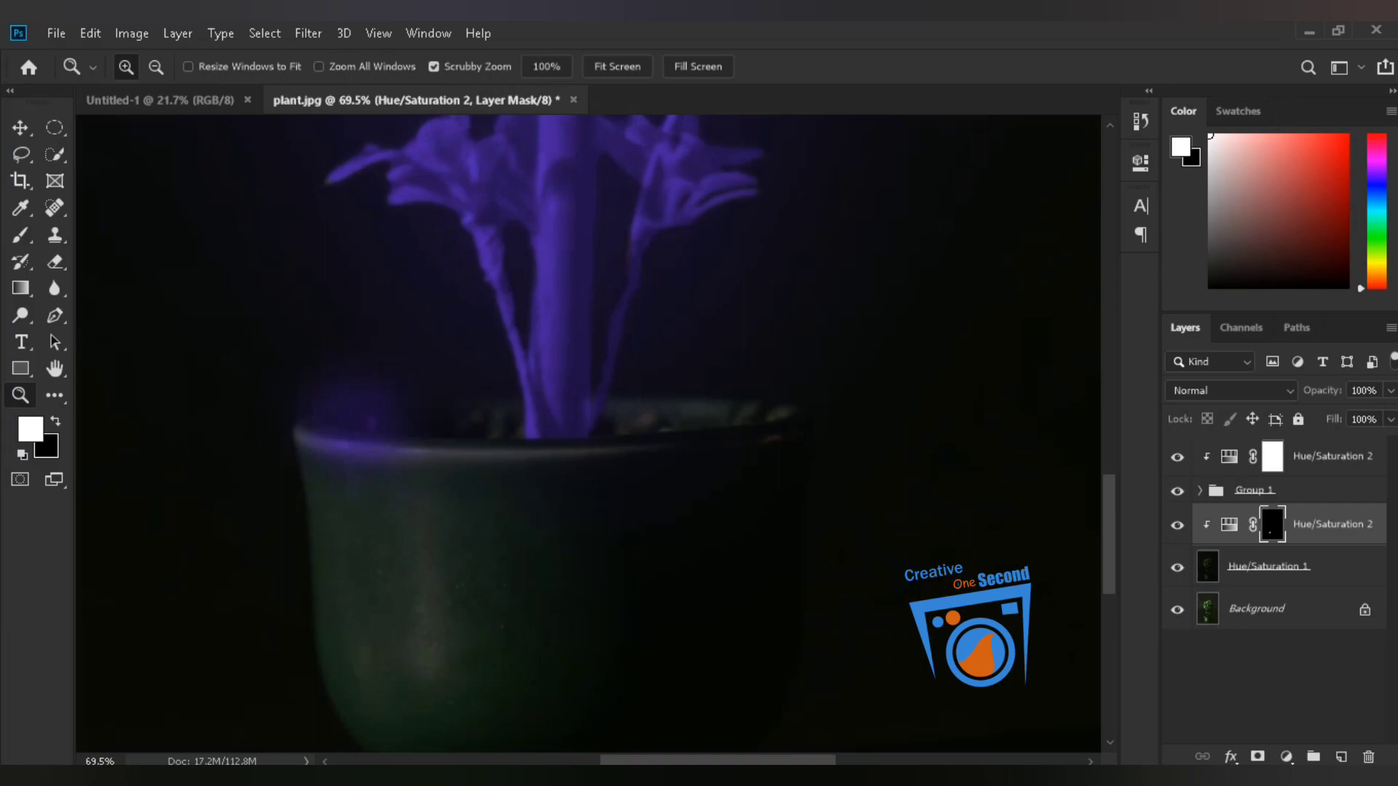
{"action": "key", "text": "b"}
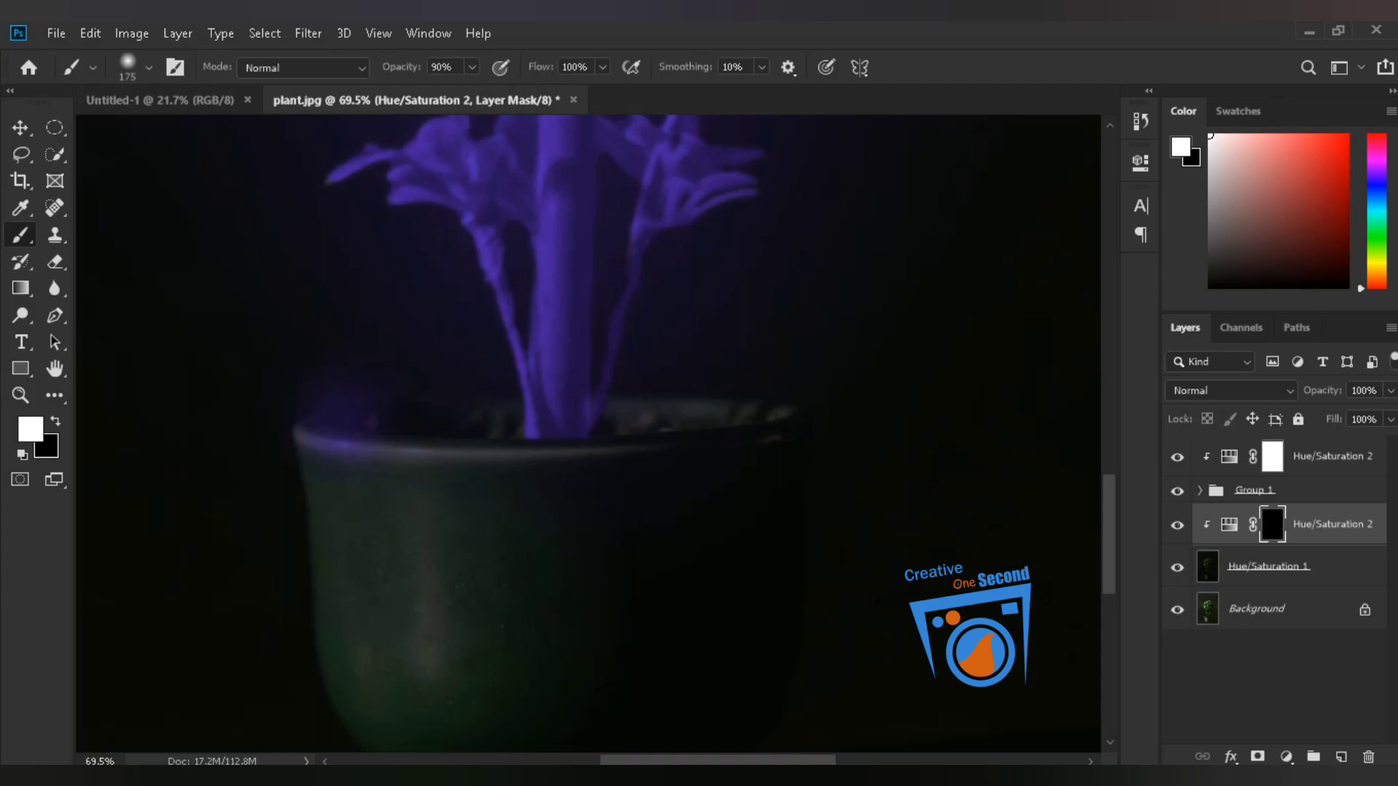
{"action": "key", "text": "ctrl+z"}
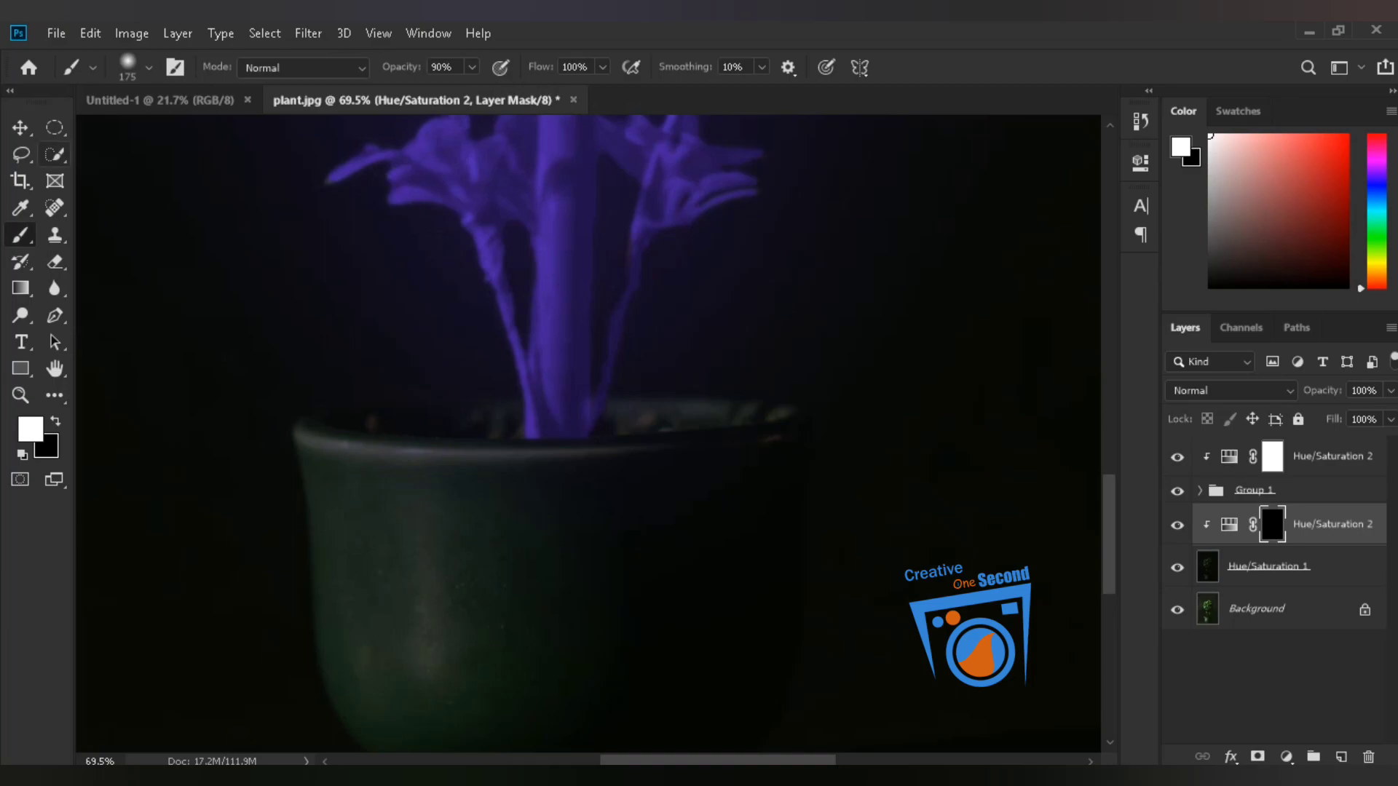
Check the brush settings and try a single violet dab just above the pot's rim, undoing it.
{"action": "left_click", "coordinate": [149, 67]}
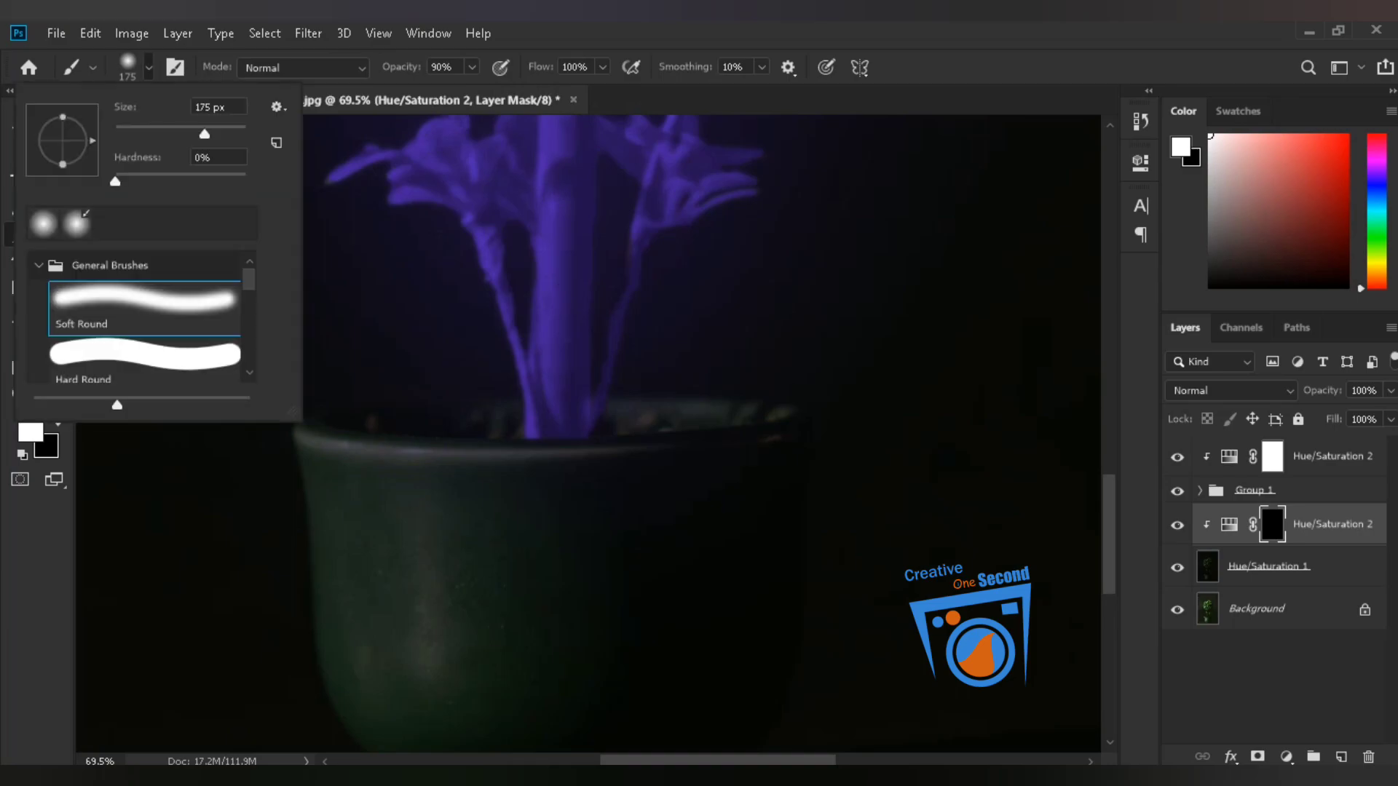
{"action": "key", "text": "Escape"}
{"action": "left_click", "coordinate": [381, 399]}
{"action": "key", "text": "z"}
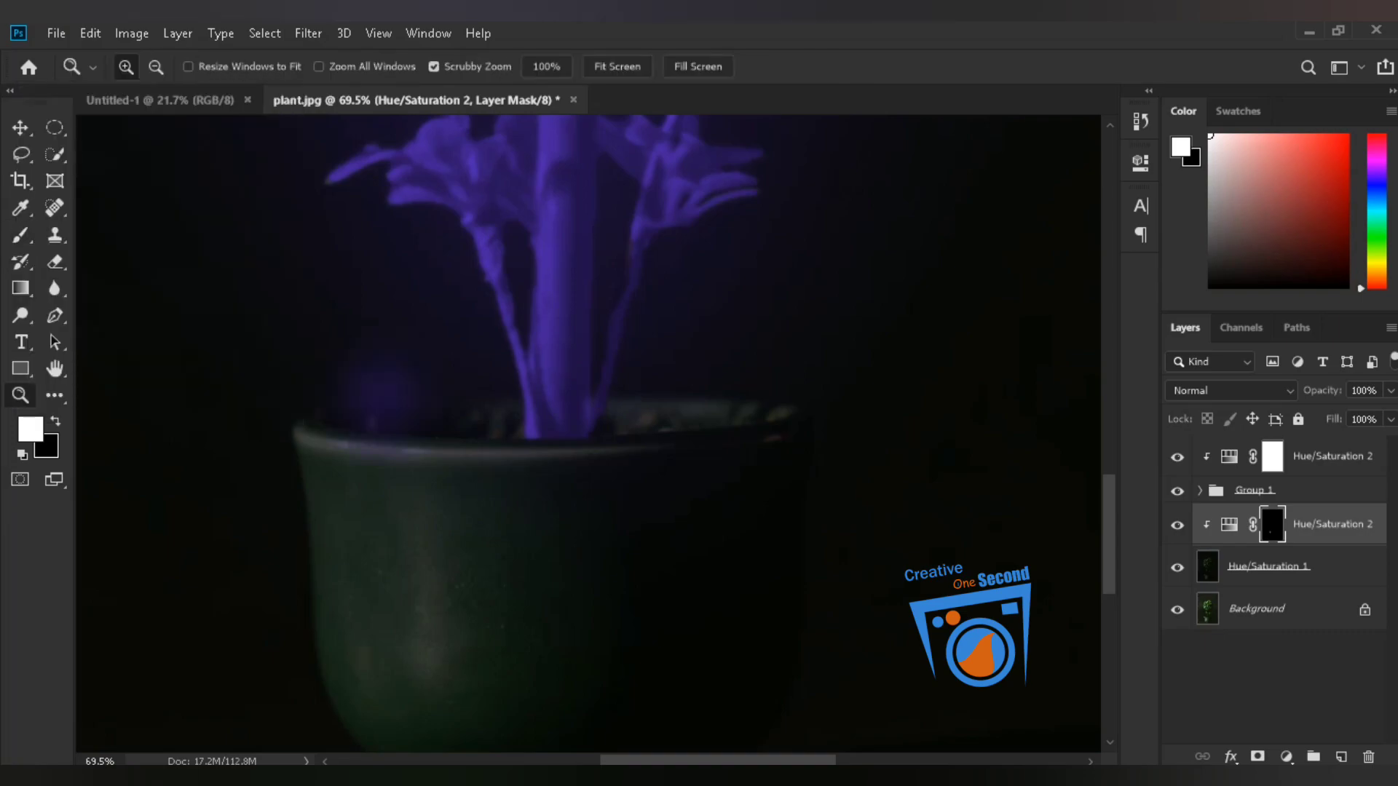
{"action": "key", "text": "b"}
{"action": "key", "text": "ctrl+z"}
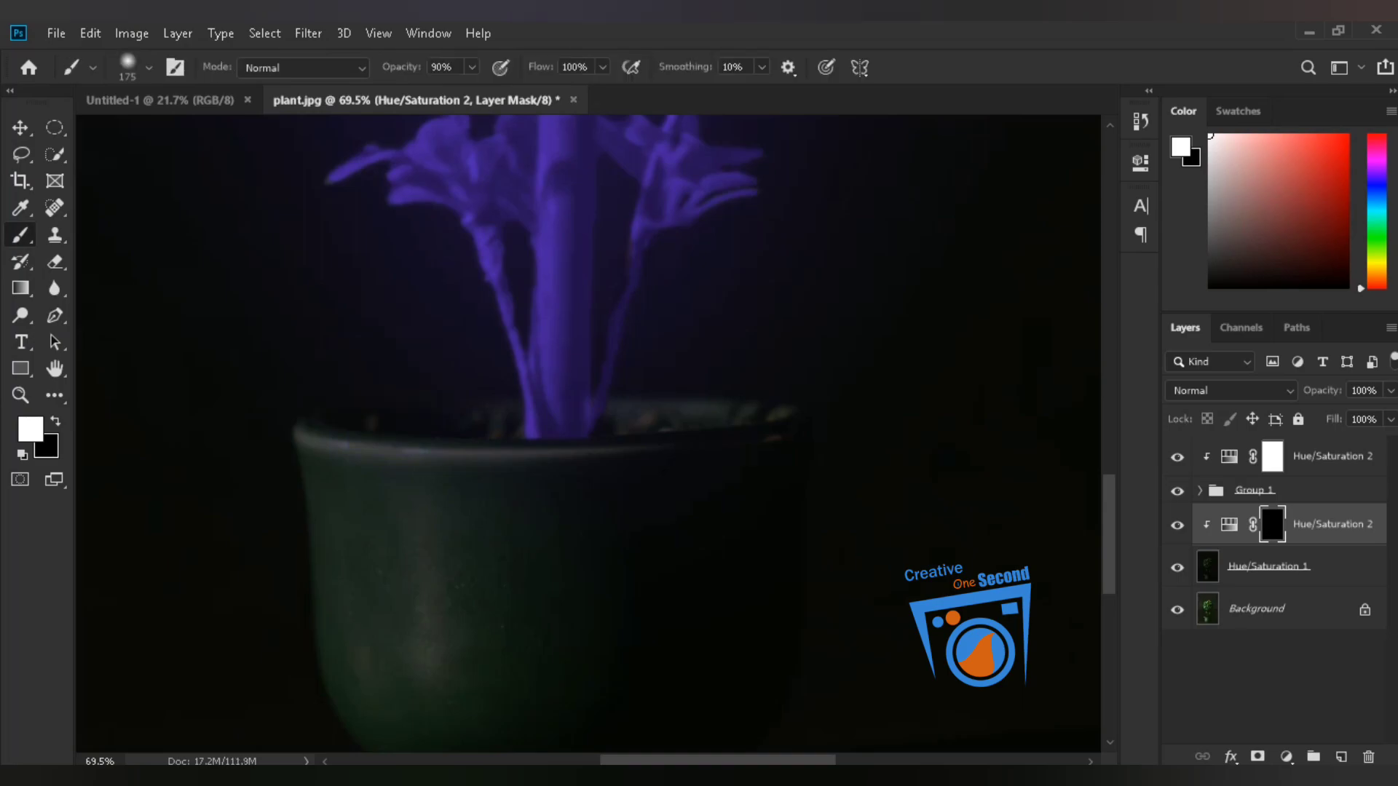
Paint white on the mask over the soil right of the stem with a 90 px soft brush.
{"action": "key", "text": "bracketright"}
{"action": "key", "text": "bracketright"}
{"action": "key", "text": "bracketright"}
{"action": "scroll", "coordinate": [615, 408], "scroll_direction": "up", "scroll_amount": 5}
{"action": "key", "text": "bracketleft"}
{"action": "key", "text": "bracketleft"}
{"action": "key", "text": "bracketleft"}
{"action": "key", "text": "bracketleft"}
{"action": "key", "text": "bracketleft"}
{"action": "key", "text": "bracketleft"}
{"action": "key", "text": "bracketleft"}
{"action": "key", "text": "bracketleft"}
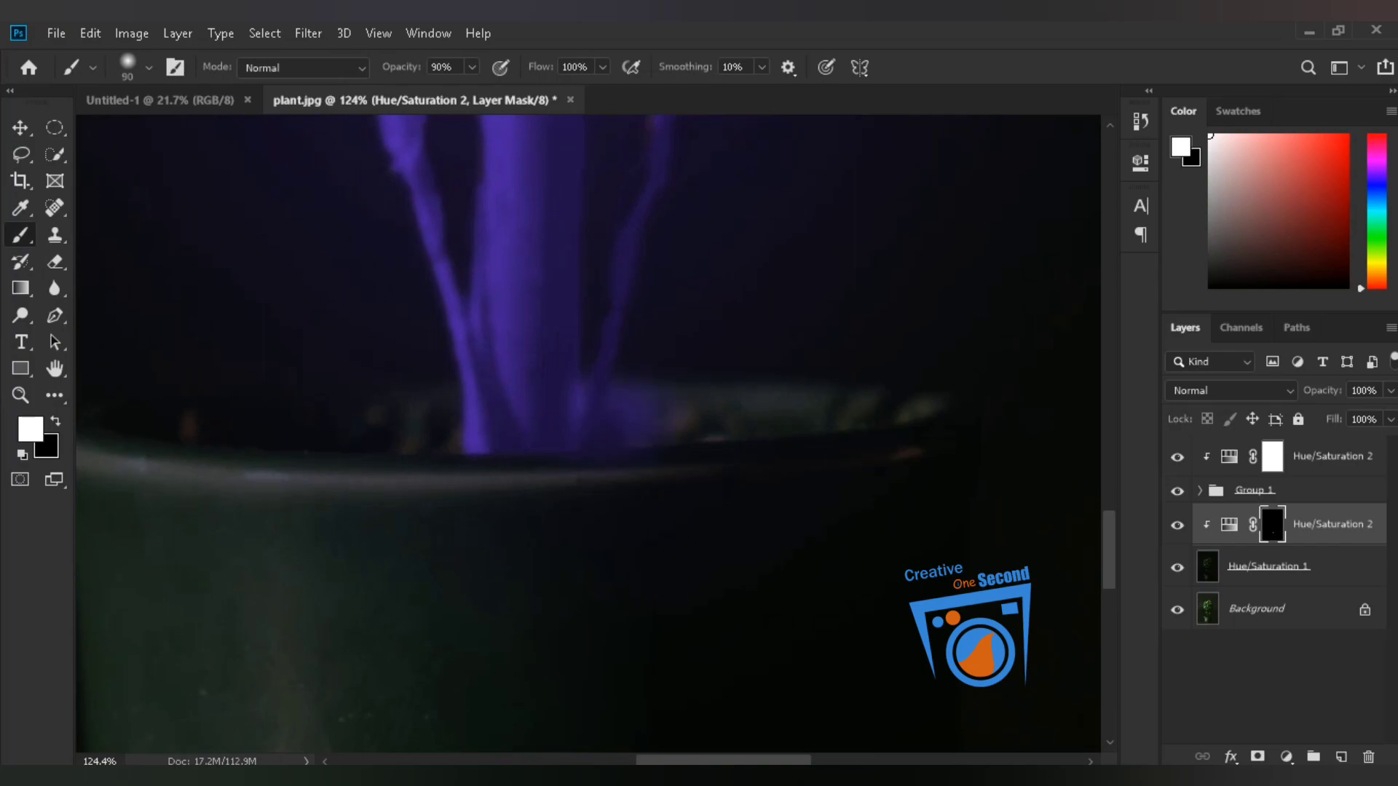
{"action": "left_click_drag", "start_coordinate": [878, 410], "coordinate": [919, 399]}
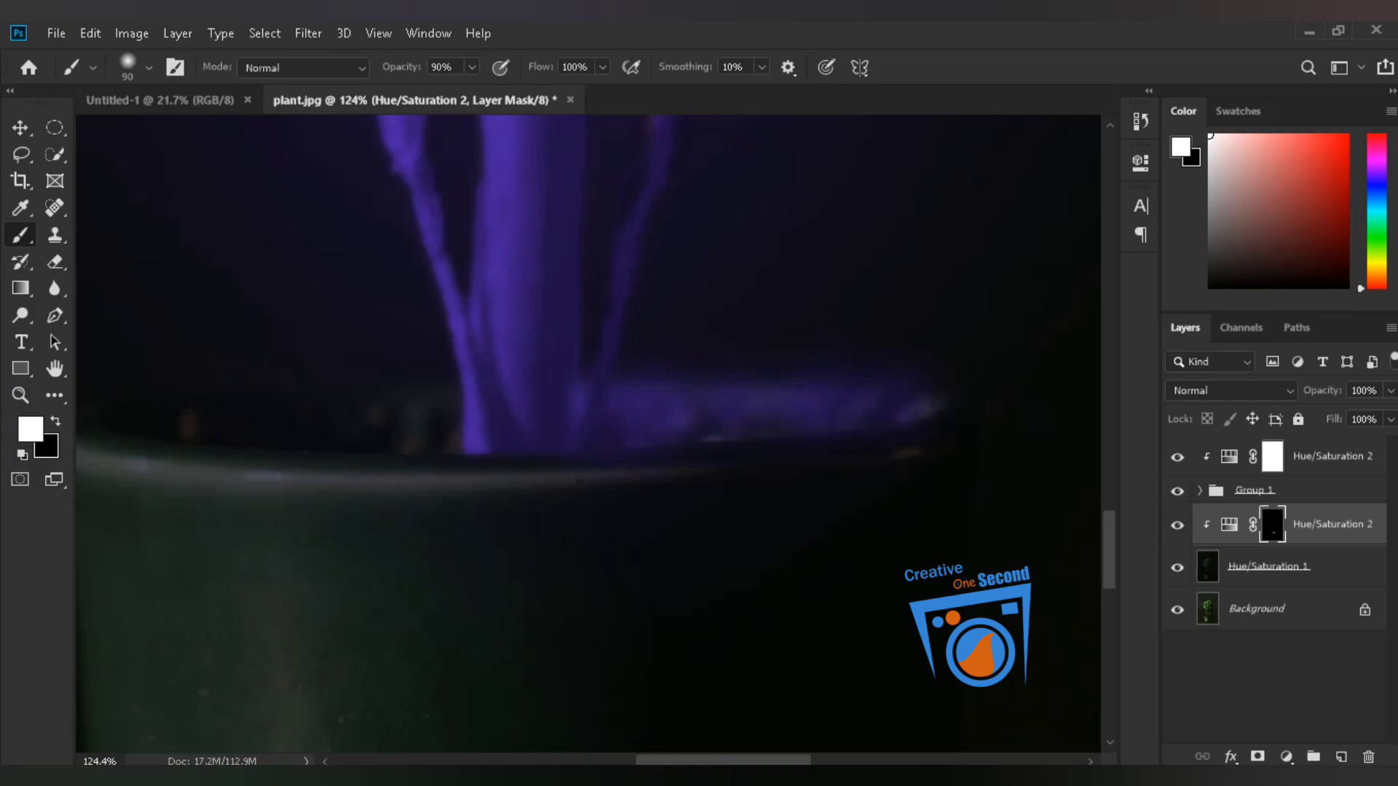
Paint white on the mask over the soil left of the stem, up to the pot's inner rim, with a 70 px brush.
{"action": "scroll", "coordinate": [588, 433], "scroll_direction": "left", "scroll_amount": 5}
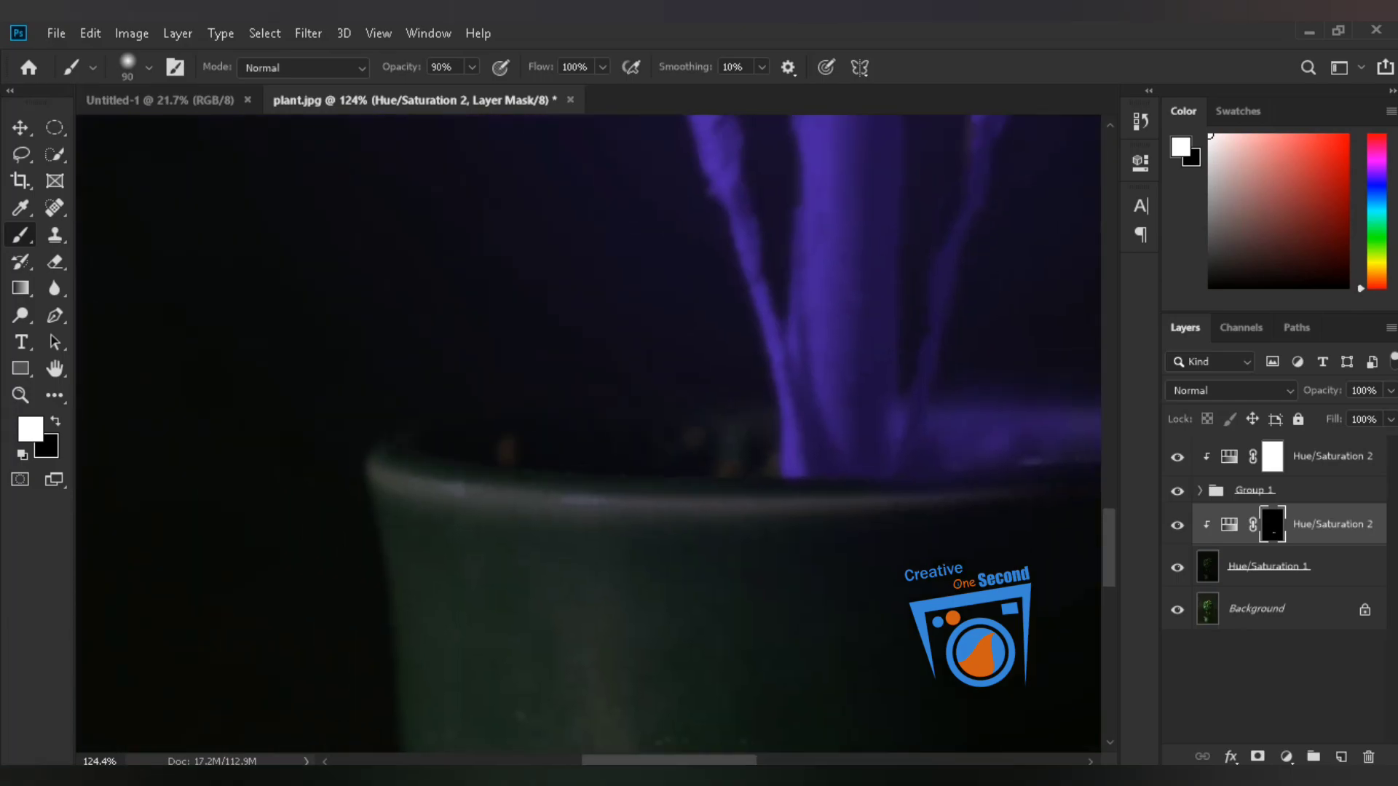
{"action": "left_click", "coordinate": [763, 449]}
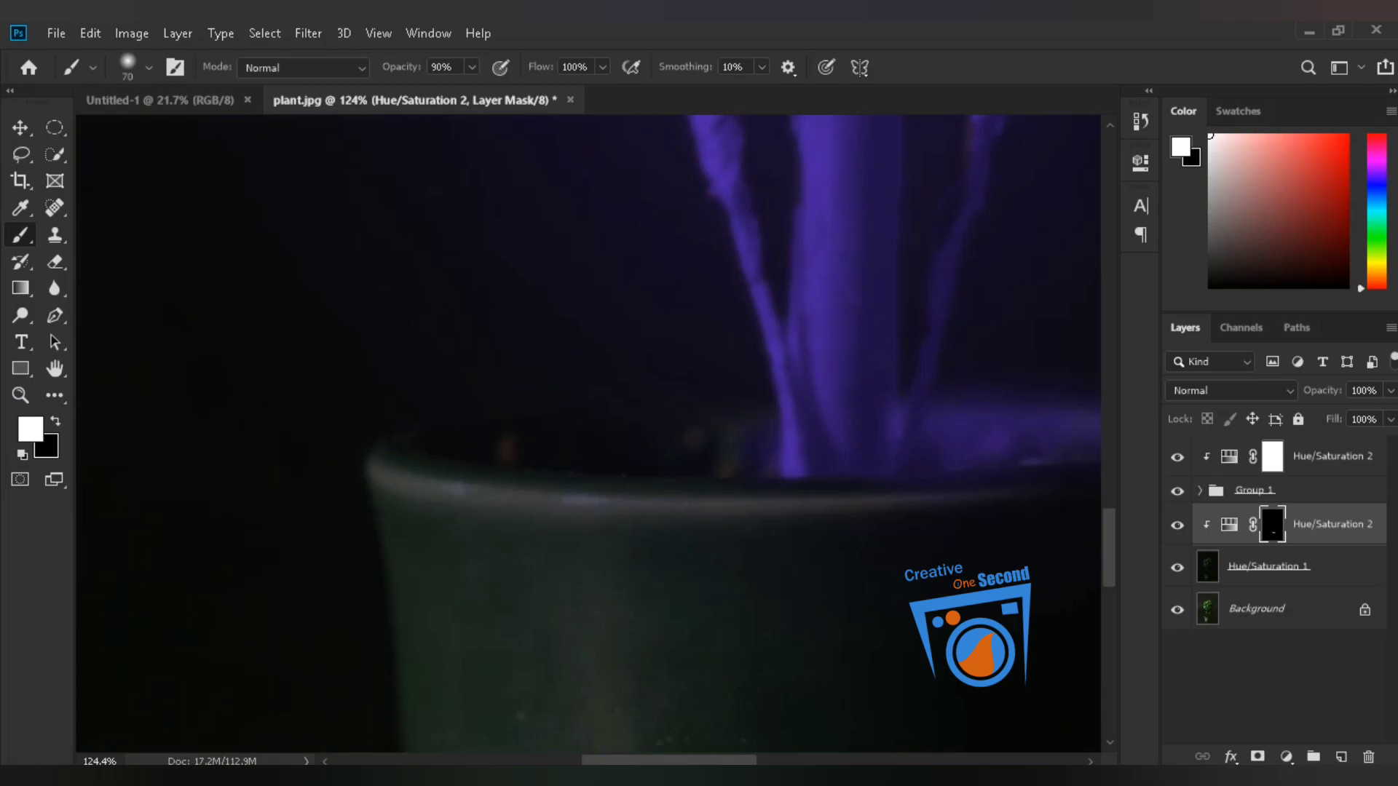
{"action": "left_click", "coordinate": [682, 444]}
{"action": "left_click", "coordinate": [453, 440]}
{"action": "left_click", "coordinate": [529, 440]}
{"action": "left_click_drag", "start_coordinate": [529, 442], "coordinate": [692, 459]}
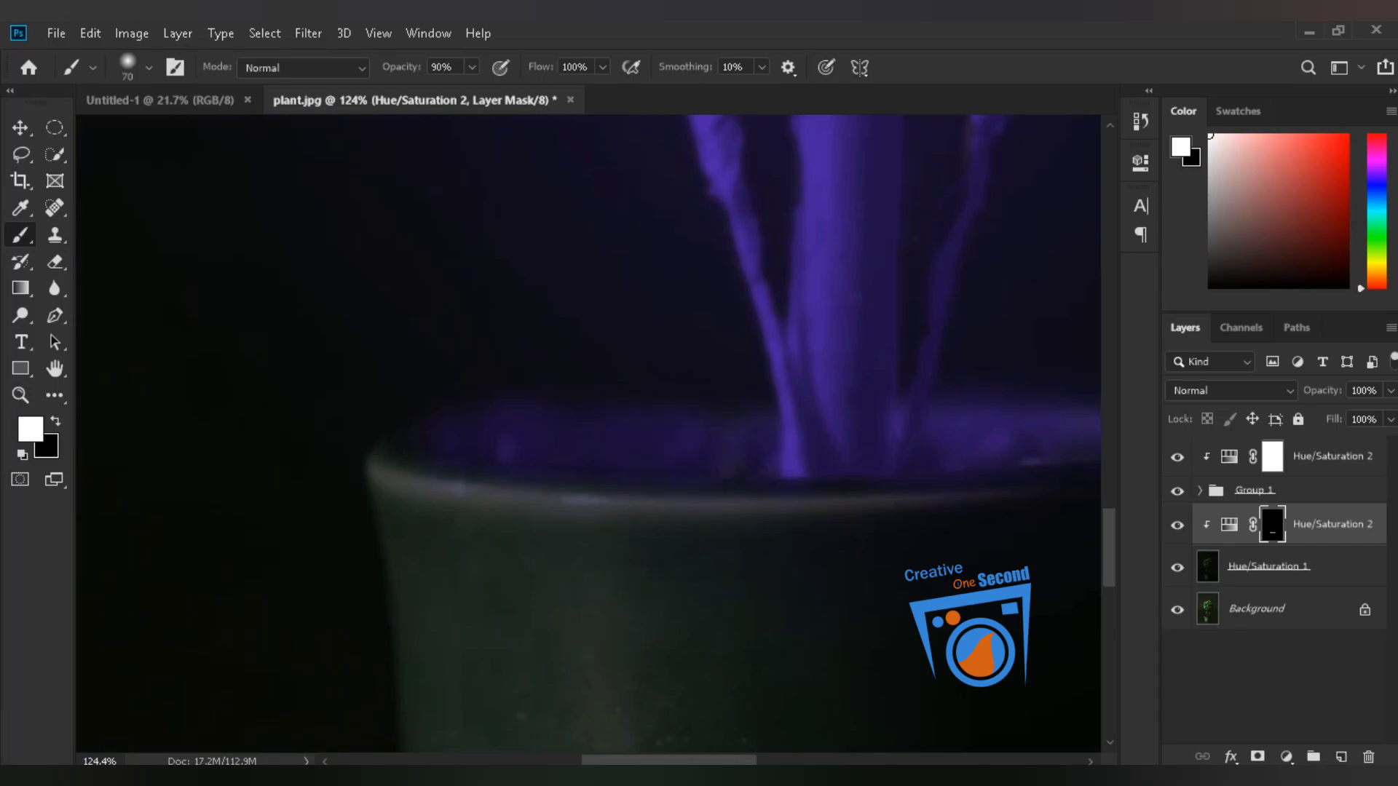
{"action": "left_click", "coordinate": [419, 429]}
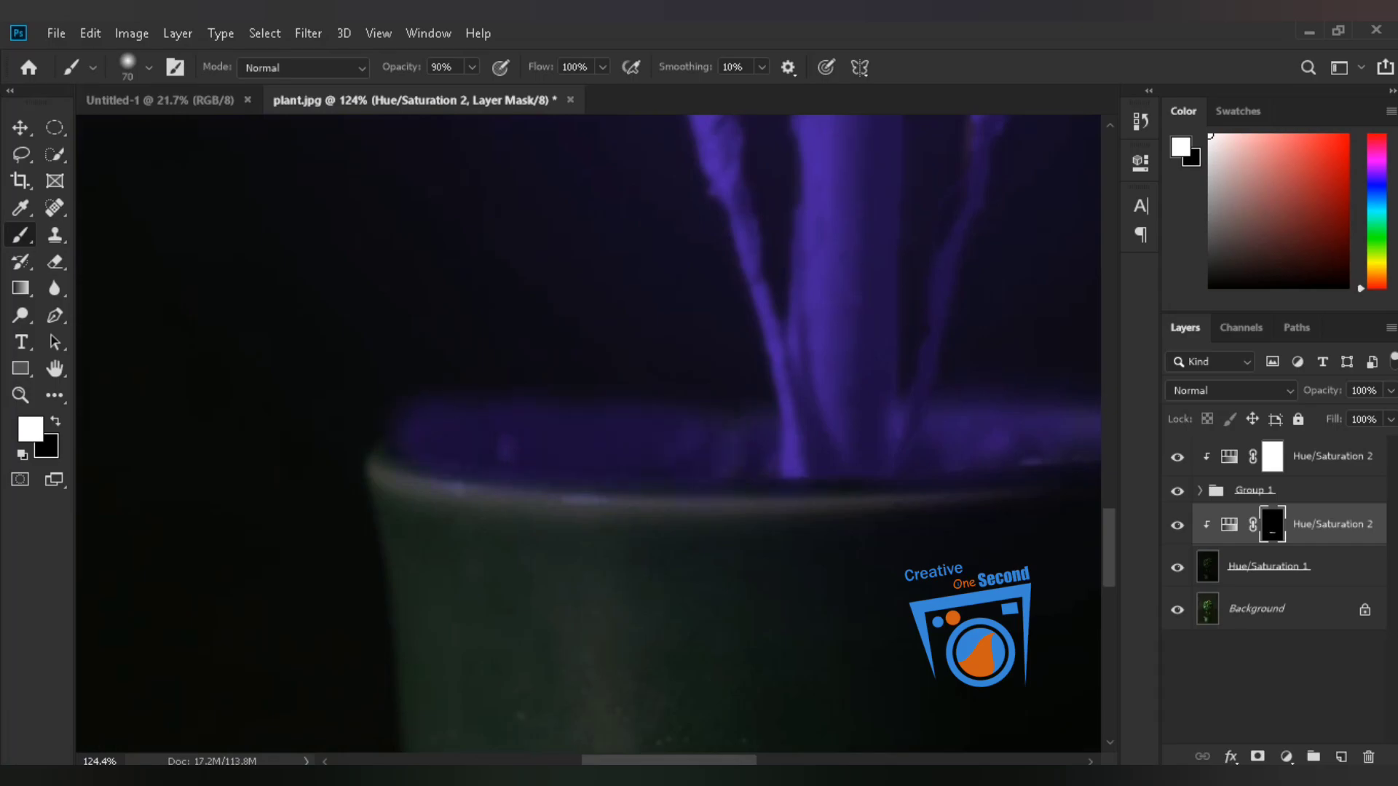
{"action": "left_click_drag", "start_coordinate": [588, 437], "coordinate": [408, 430]}
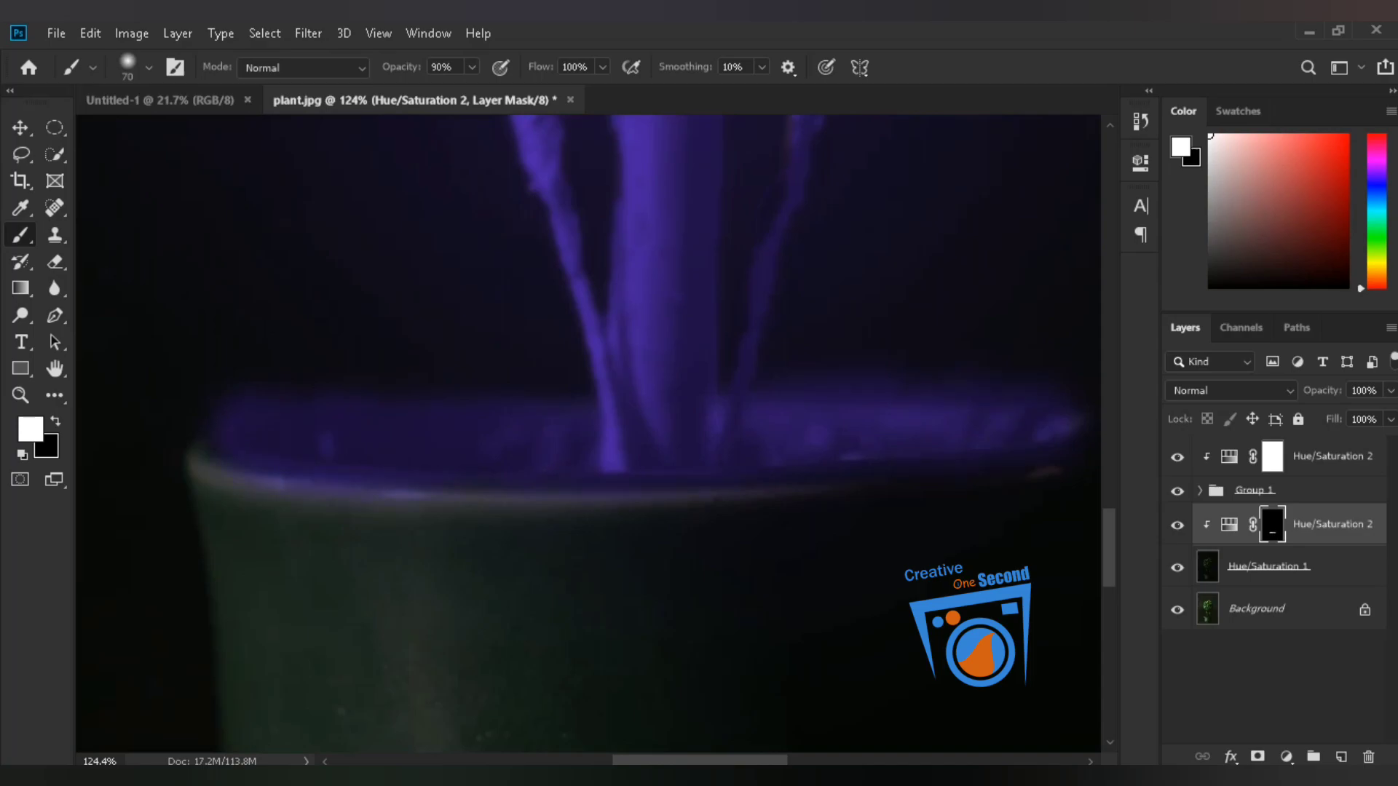
Enlarge the mask brush to 900 px and try a stroke across the right side of the foliage, undoing it.
{"action": "key", "text": "ctrl+0"}
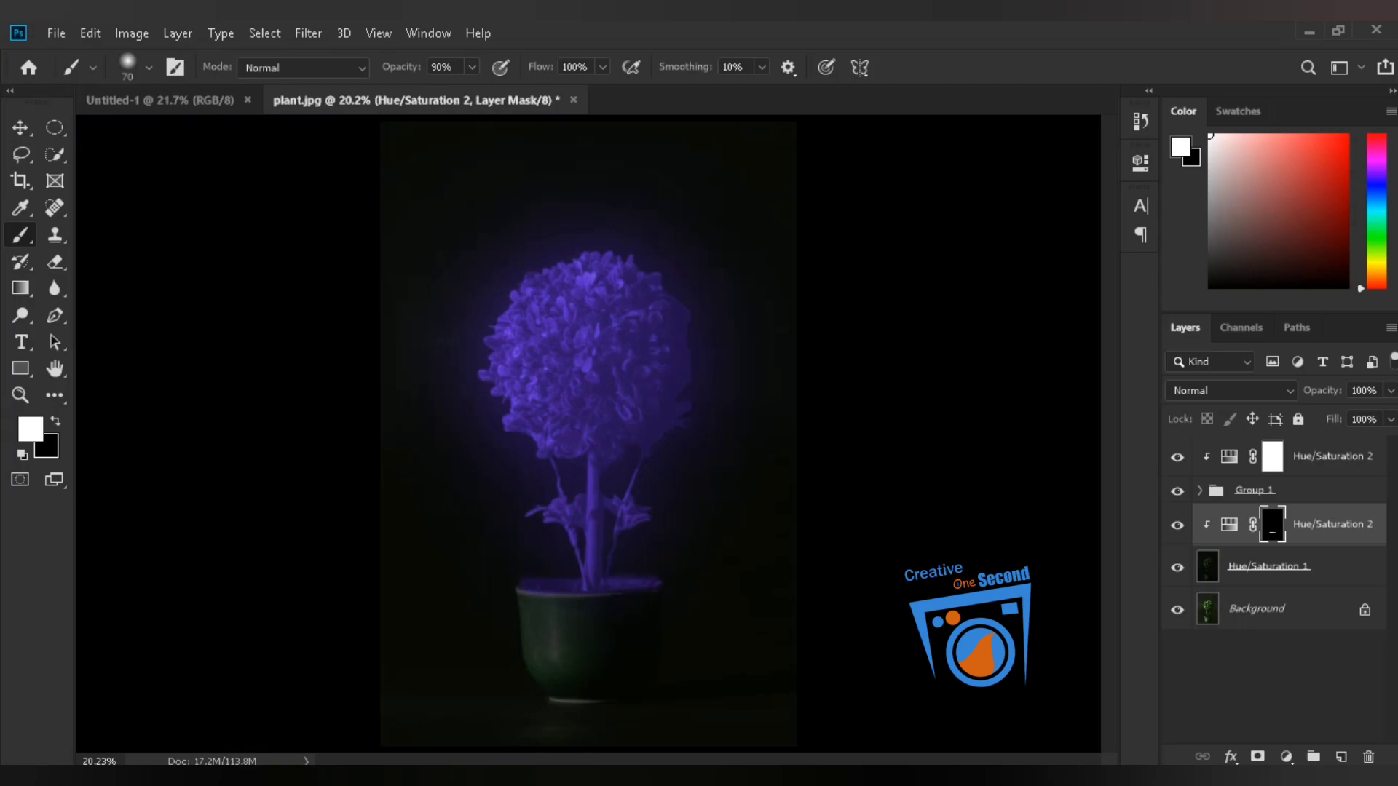
{"action": "key", "text": "bracketright"}
{"action": "key", "text": "bracketright"}
{"action": "key", "text": "bracketright"}
{"action": "key", "text": "bracketright"}
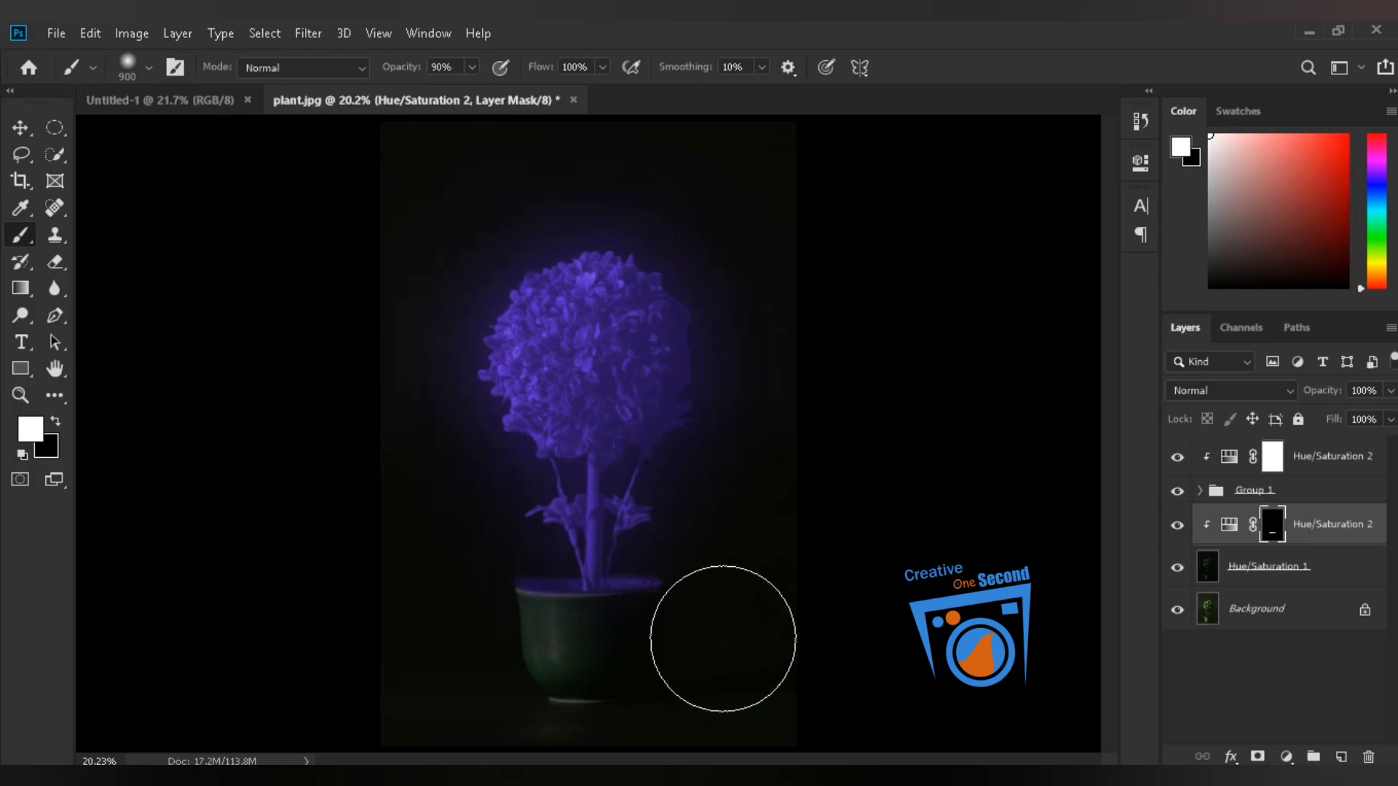
{"action": "mouse_move", "coordinate": [681, 375]}
{"action": "left_mouse_down"}
{"action": "mouse_move", "coordinate": [733, 390]}
{"action": "mouse_move", "coordinate": [733, 297]}
{"action": "mouse_move", "coordinate": [557, 256]}
{"action": "left_mouse_up"}
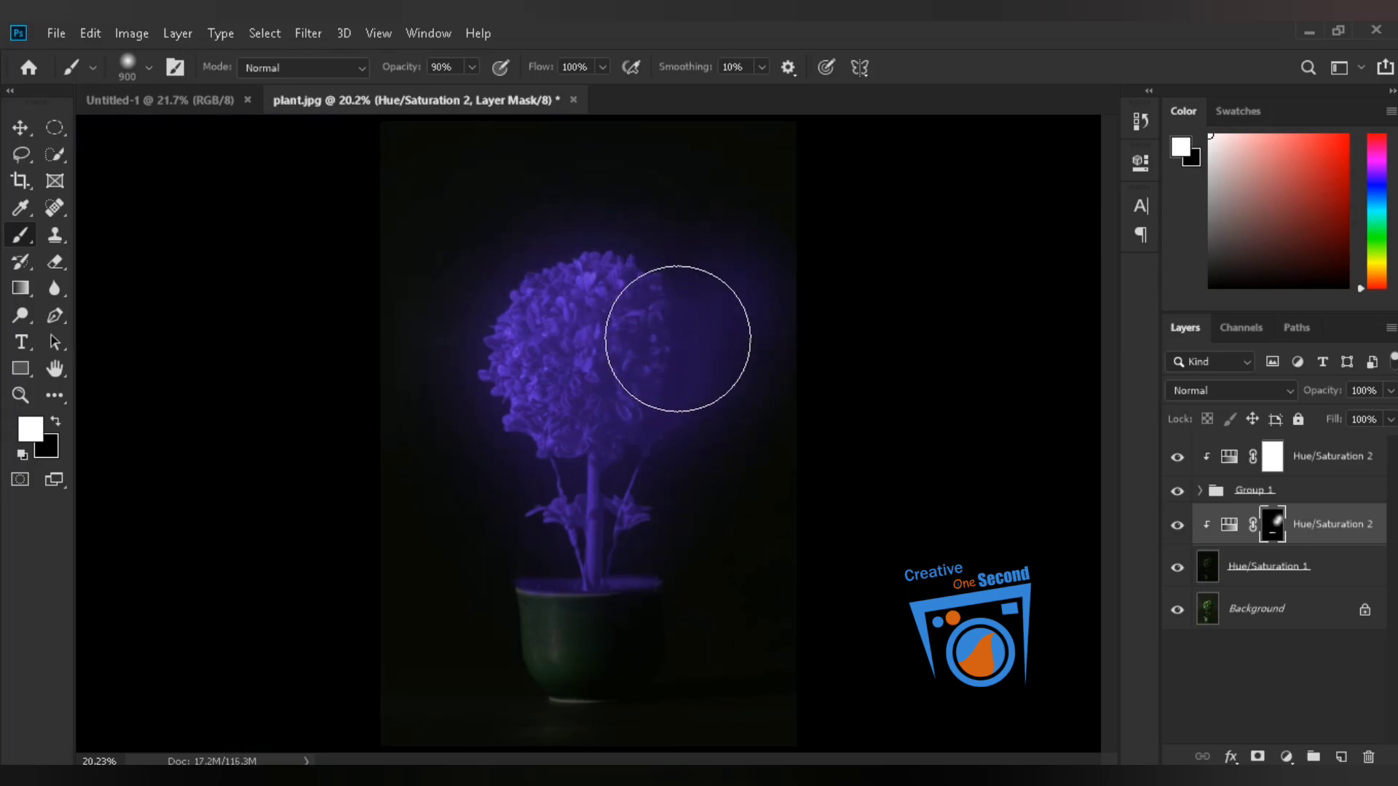
{"action": "key", "text": "ctrl+z"}
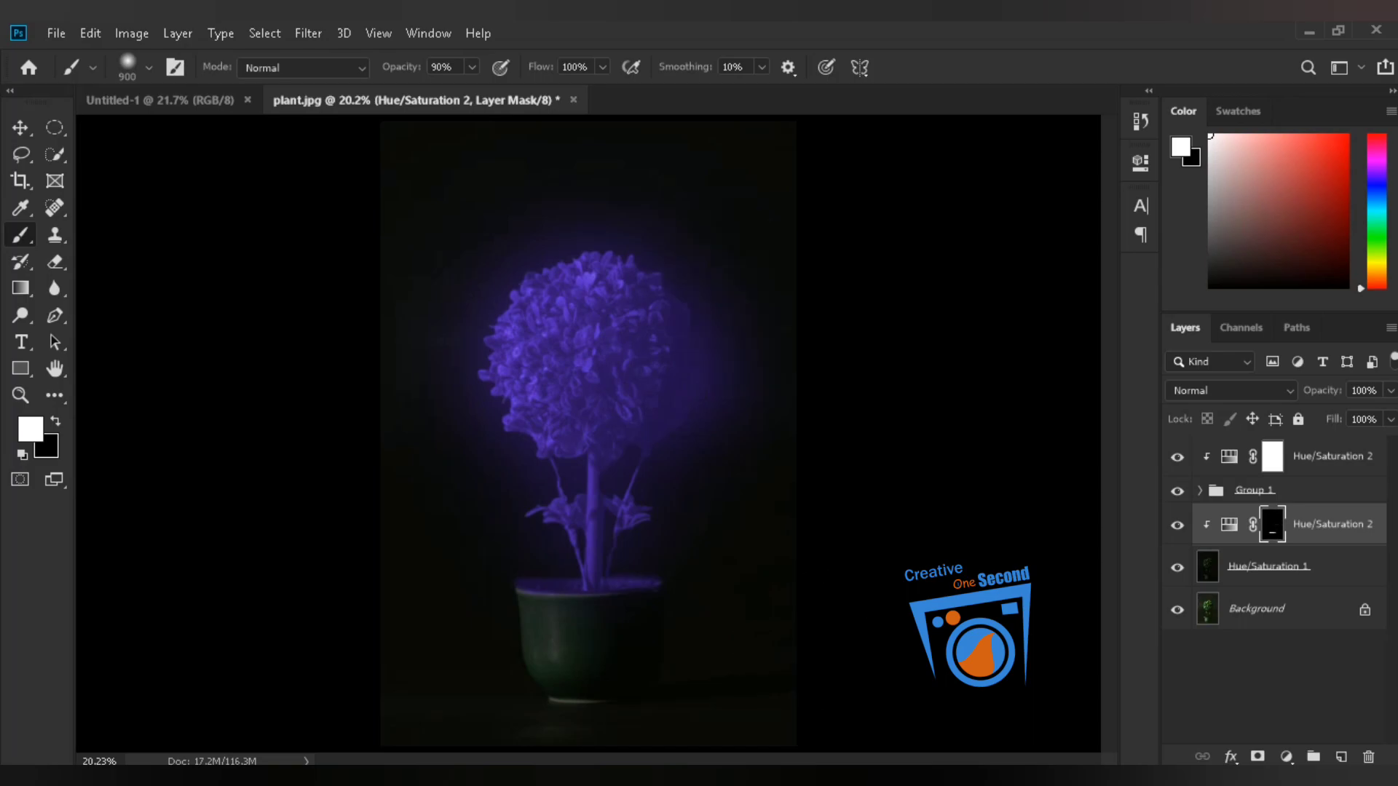
Paint white on the mask over the floor, the pot and the area around the lower stem to tint them violet.
{"action": "left_click", "coordinate": [722, 659]}
{"action": "mouse_move", "coordinate": [522, 671]}
{"action": "left_mouse_down"}
{"action": "mouse_move", "coordinate": [471, 589]}
{"action": "mouse_move", "coordinate": [494, 641]}
{"action": "mouse_move", "coordinate": [445, 671]}
{"action": "mouse_move", "coordinate": [391, 671]}
{"action": "mouse_move", "coordinate": [386, 658]}
{"action": "mouse_move", "coordinate": [669, 669]}
{"action": "mouse_move", "coordinate": [496, 674]}
{"action": "mouse_move", "coordinate": [631, 747]}
{"action": "mouse_move", "coordinate": [446, 687]}
{"action": "mouse_move", "coordinate": [408, 691]}
{"action": "left_mouse_up"}
{"action": "mouse_move", "coordinate": [577, 652]}
{"action": "left_mouse_down"}
{"action": "mouse_move", "coordinate": [490, 593]}
{"action": "mouse_move", "coordinate": [593, 587]}
{"action": "mouse_move", "coordinate": [957, 779]}
{"action": "left_mouse_up"}
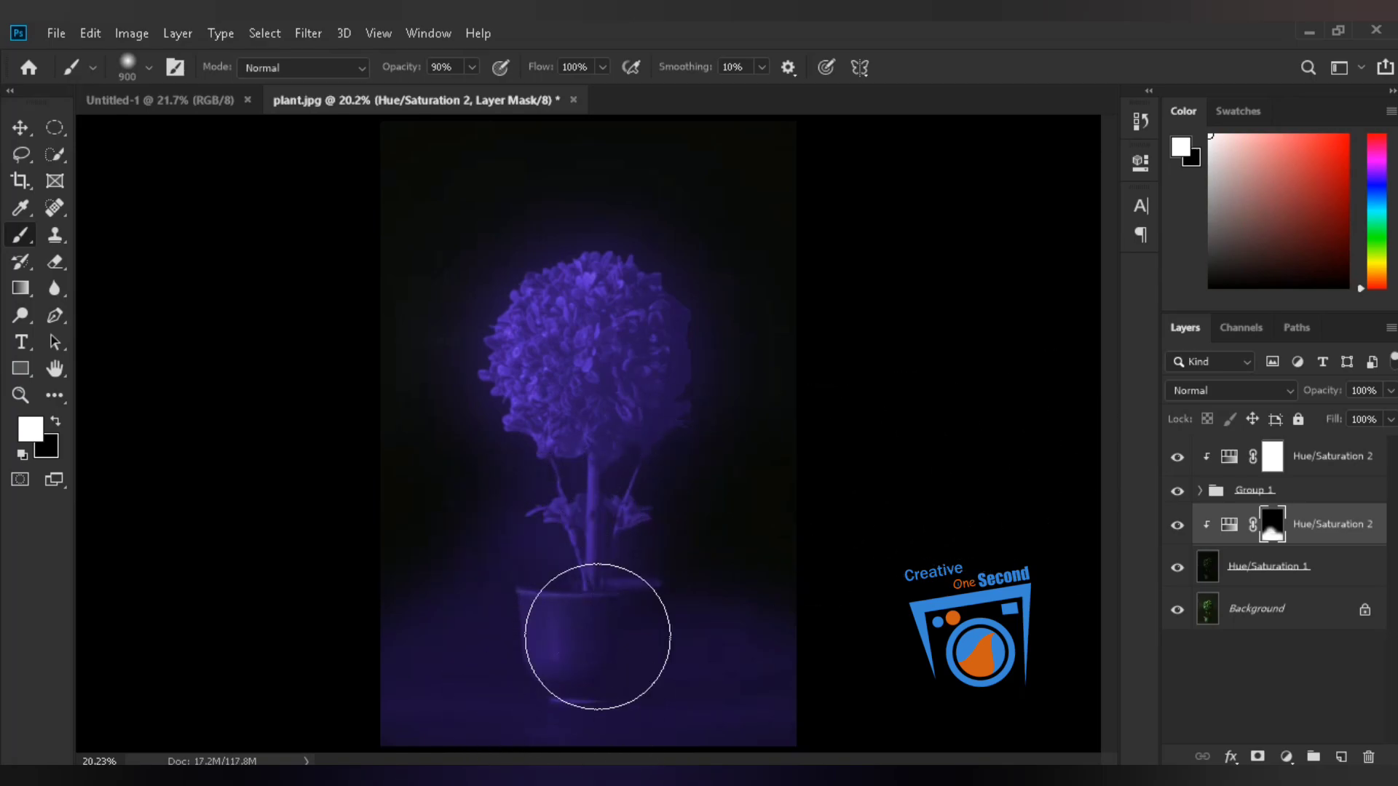
{"action": "left_click", "coordinate": [641, 553]}
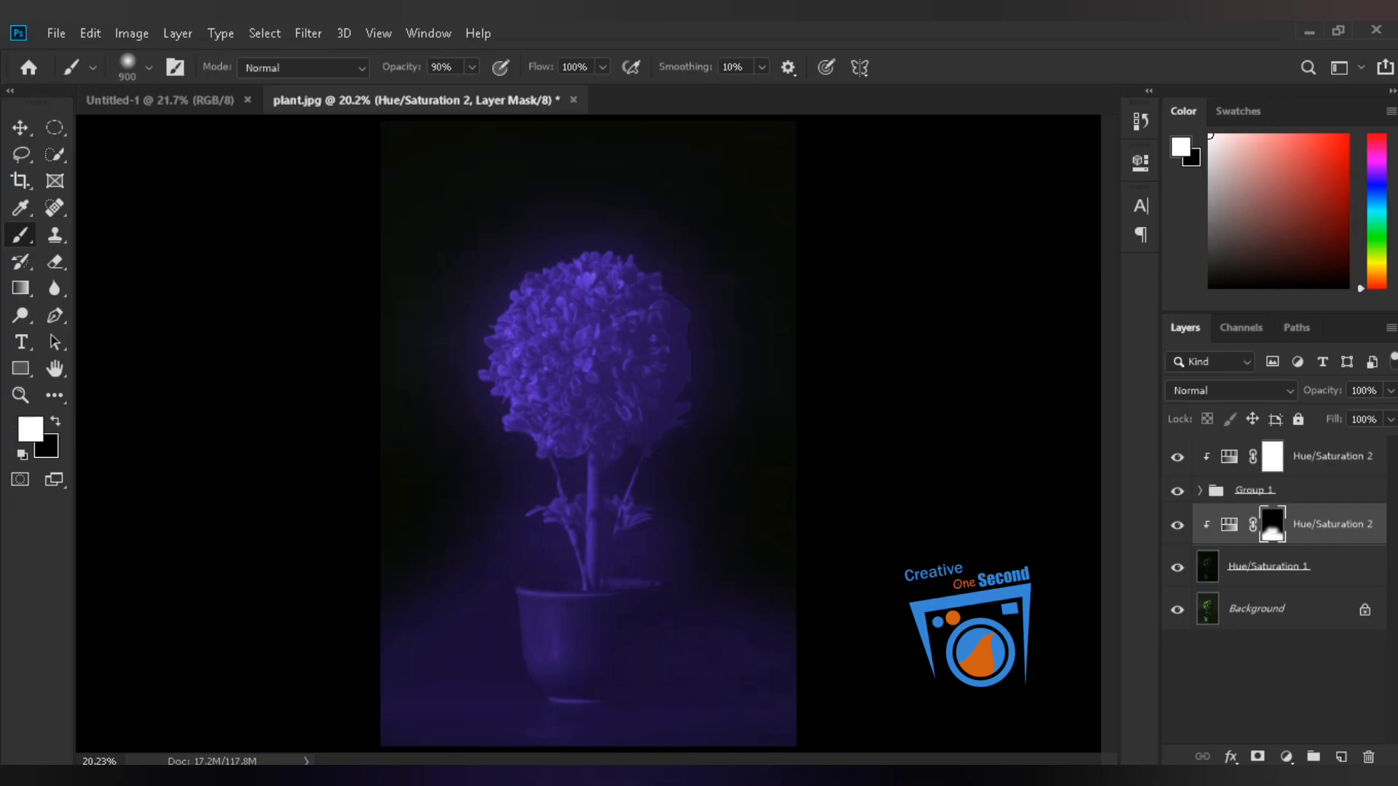